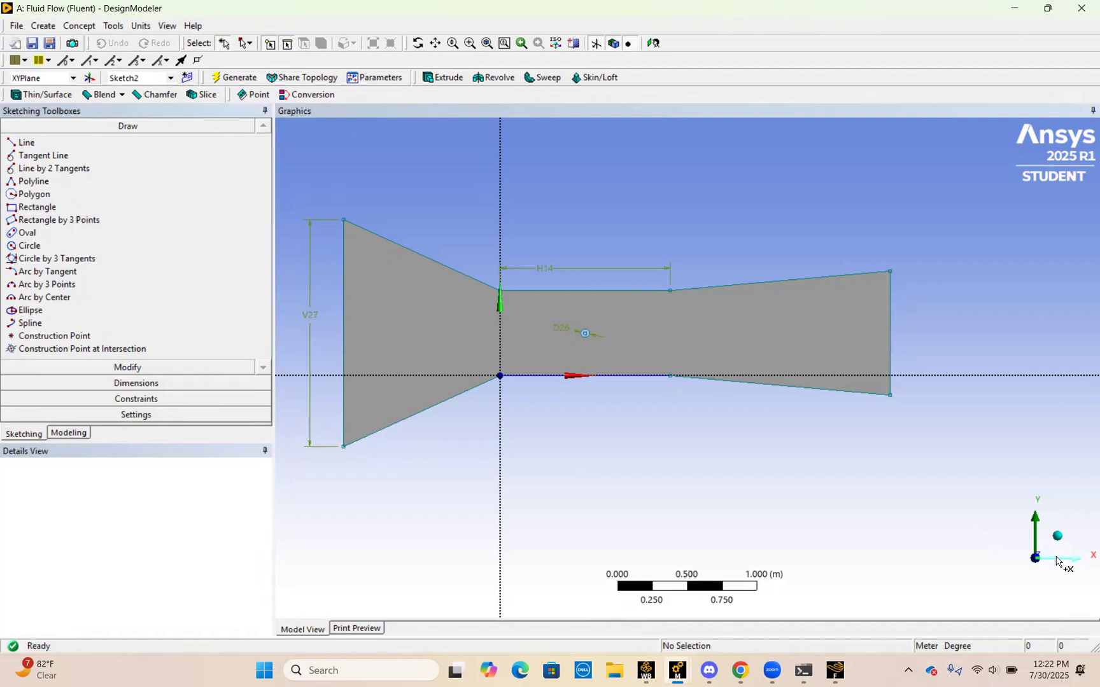
# Step: Check the channel sketch from the side, return to the XY view, and review the available length units
pyautogui.click(1056, 561)
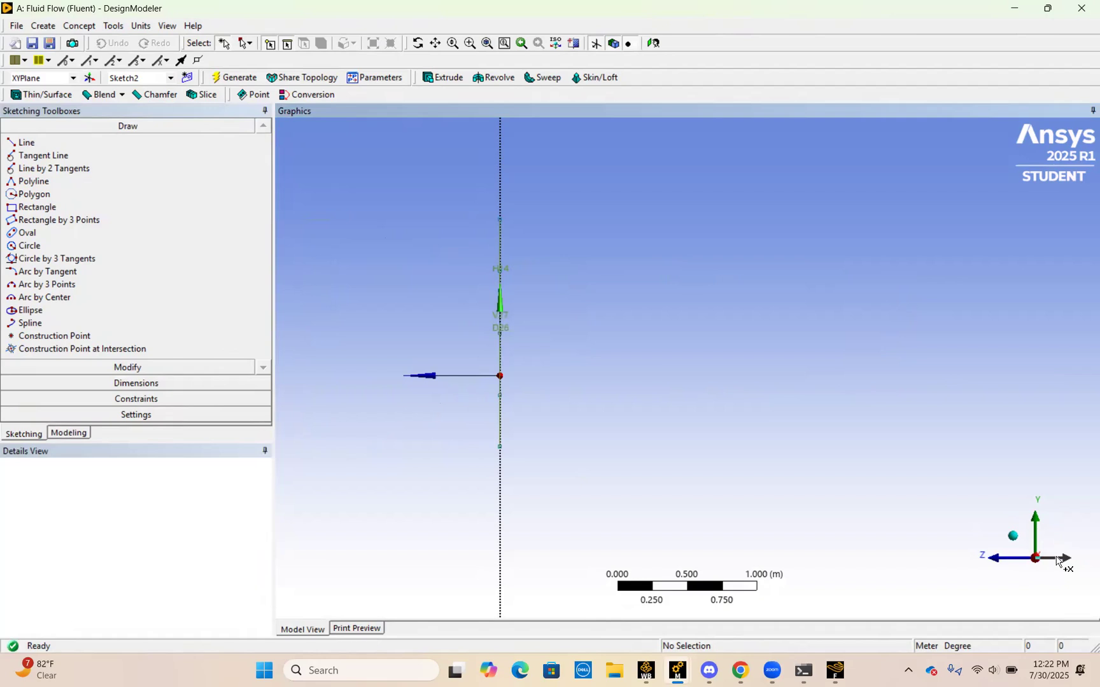
pyautogui.click(992, 559)
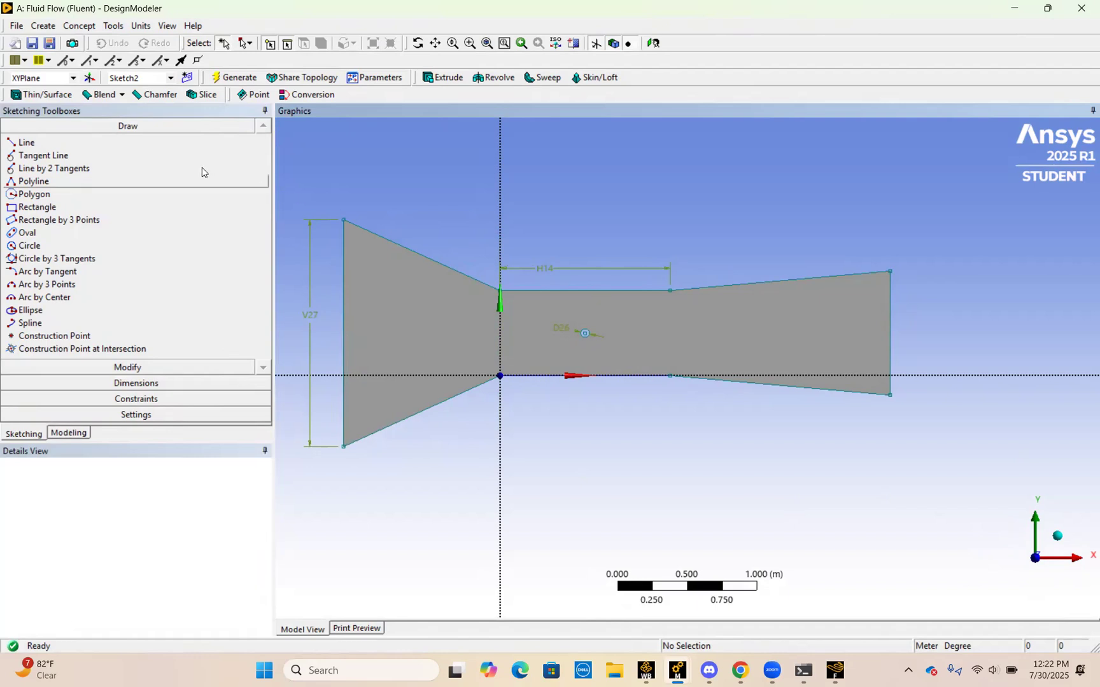
pyautogui.click(141, 26)
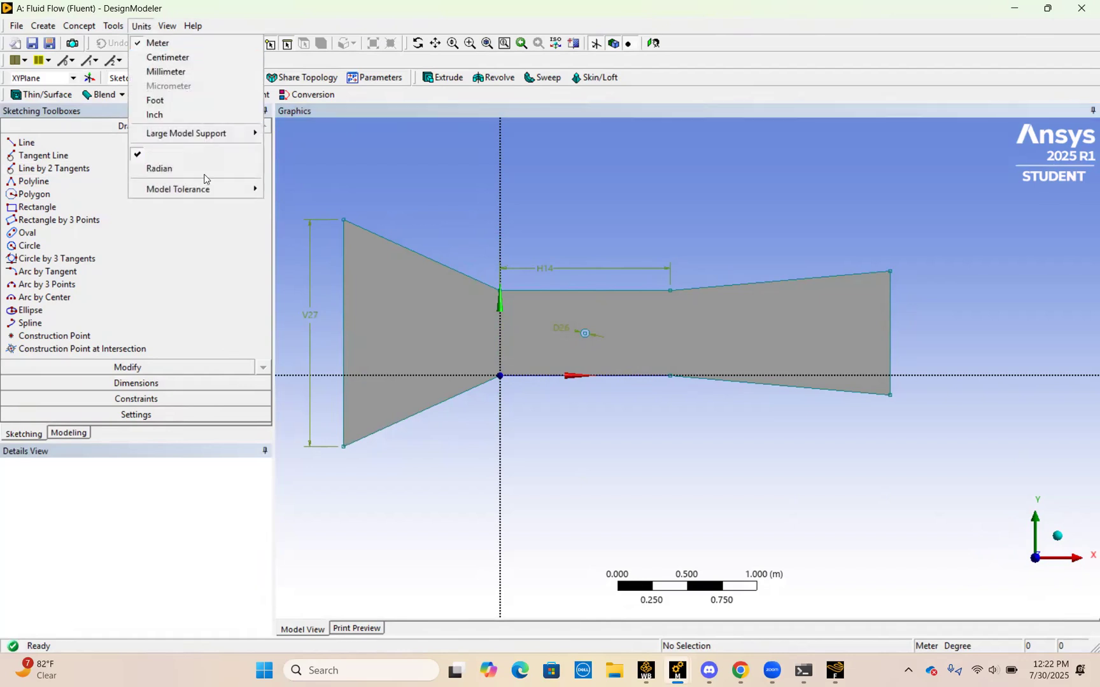
pyautogui.click(216, 252)
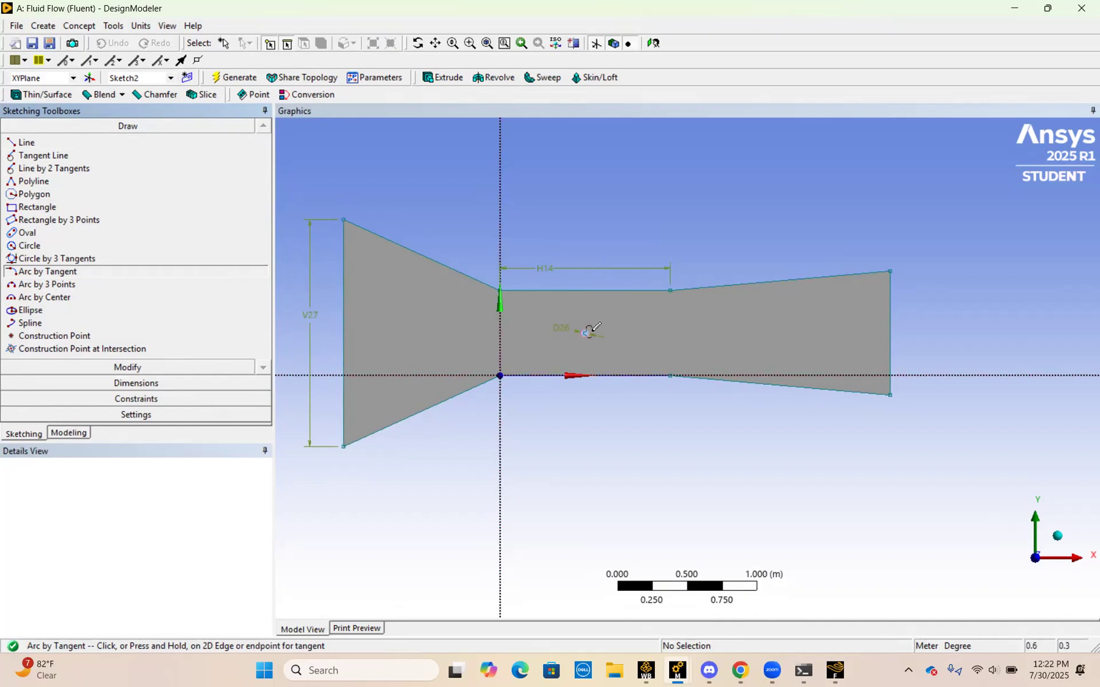
# Step: Review the dimensions of Sketch2 and look over the Concept commands and the sketch modification tools
pyautogui.click(118, 385)
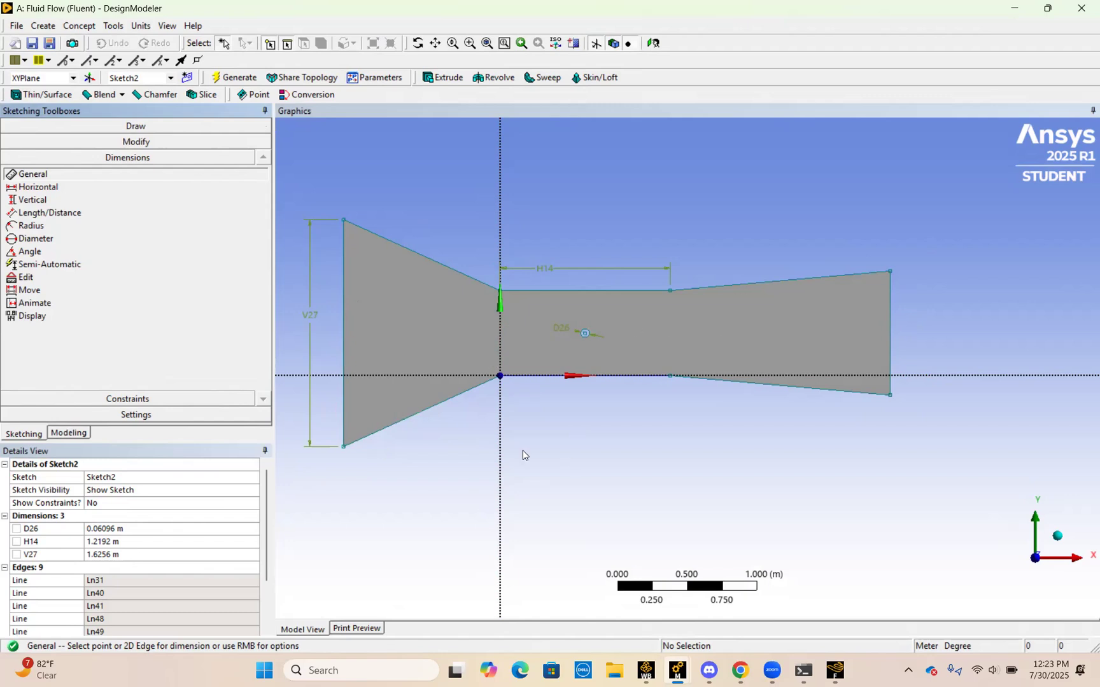
pyautogui.click(79, 26)
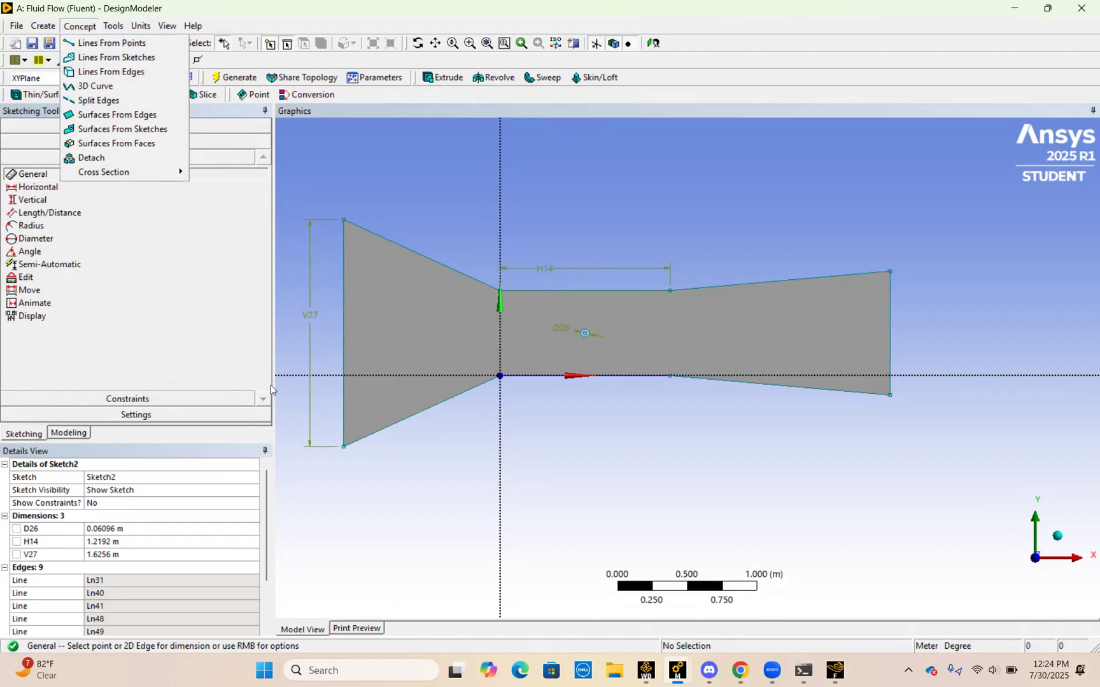
pyautogui.click(291, 395)
pyautogui.click(136, 141)
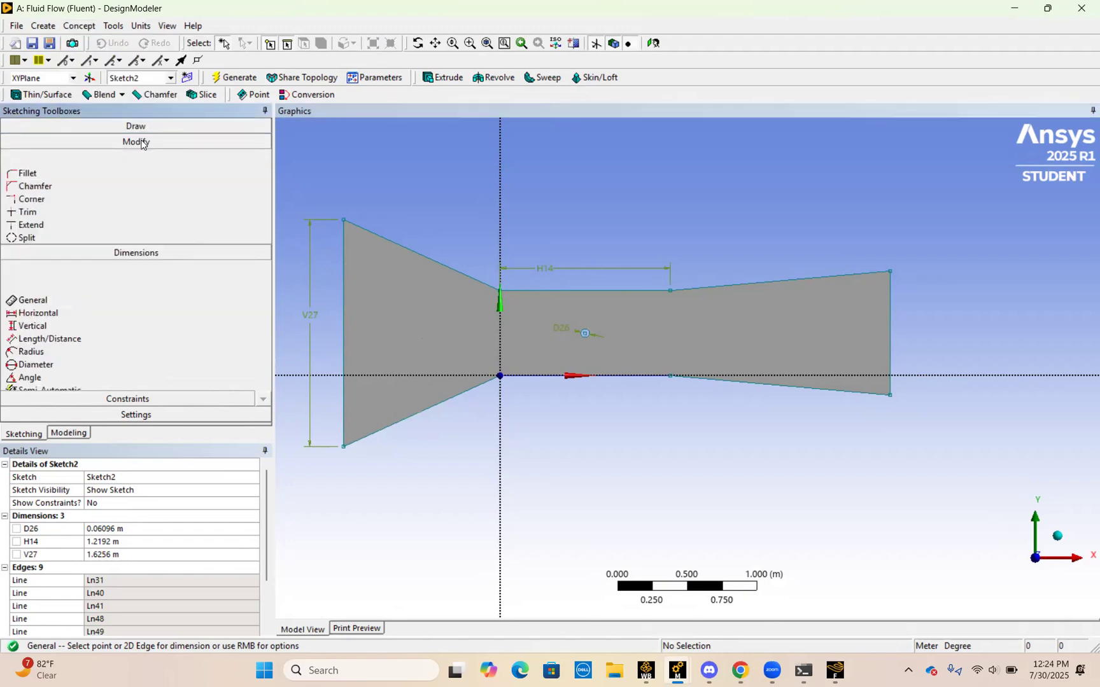
# Step: Examine the circle in the channel's straight middle section and the overall channel profile up close
pyautogui.scroll(3, 417, 317)
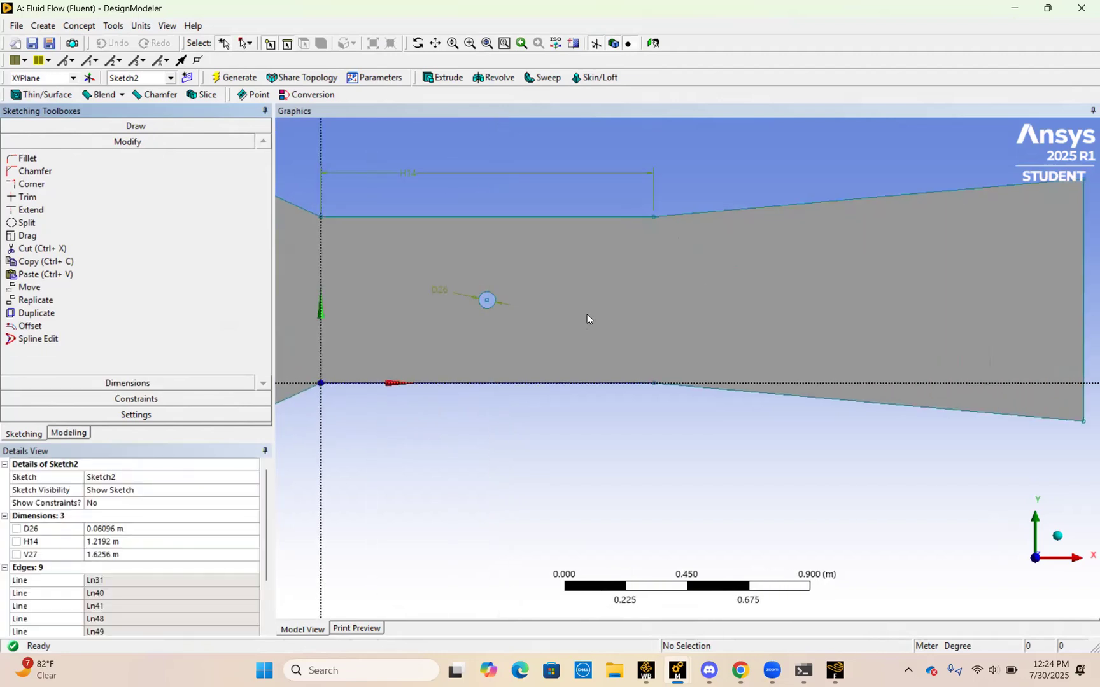
pyautogui.scroll(-4, 587, 314)
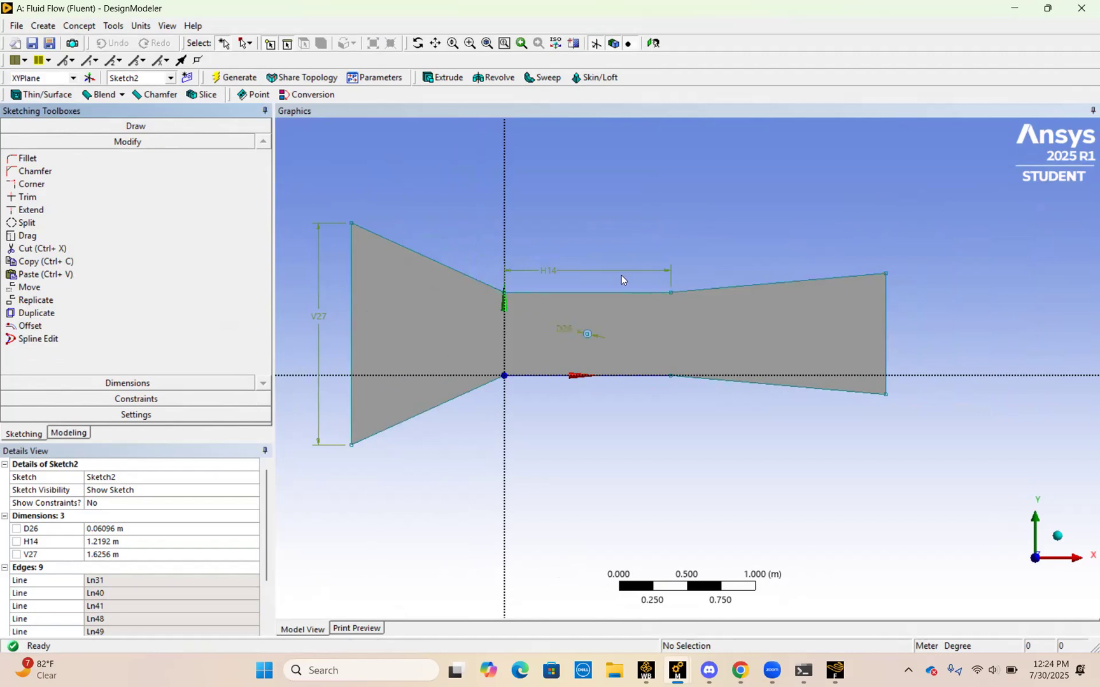
pyautogui.scroll(3, 577, 338)
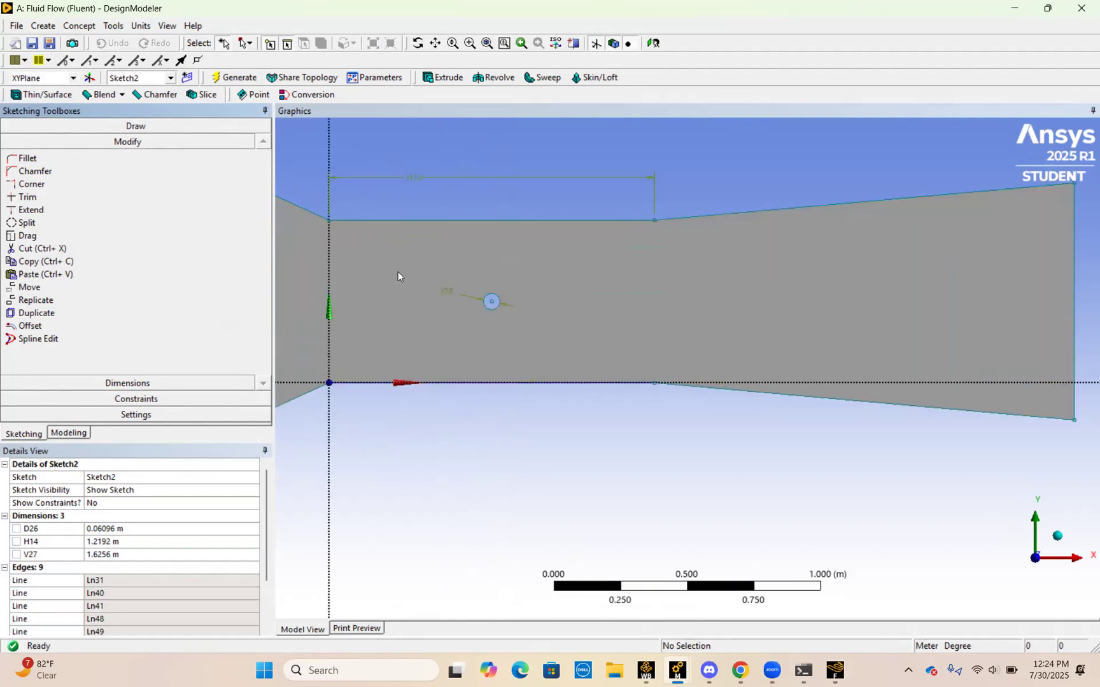
pyautogui.scroll(2, 397, 272)
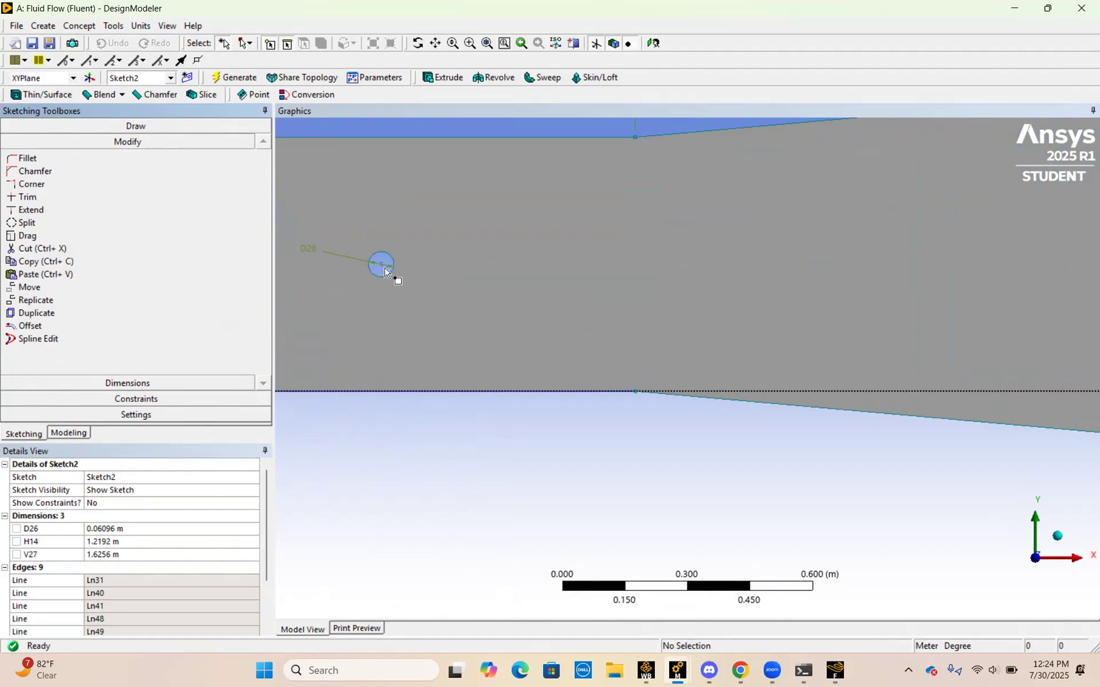
pyautogui.scroll(-2, 438, 306)
pyautogui.scroll(-1, 438, 308)
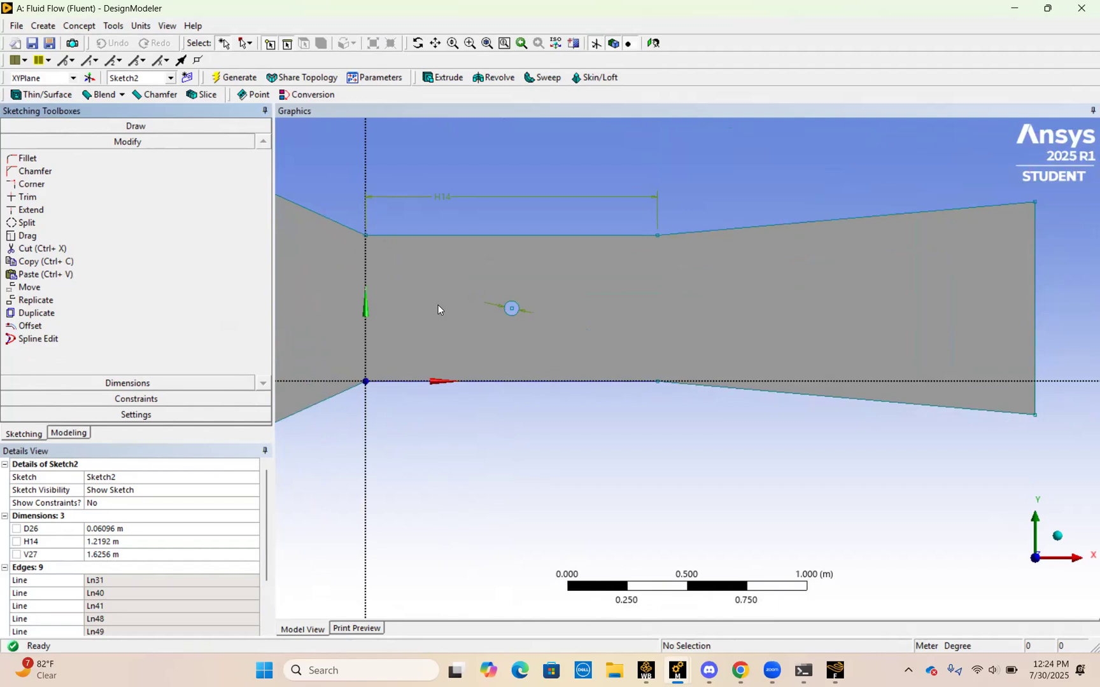
pyautogui.scroll(-3, 438, 305)
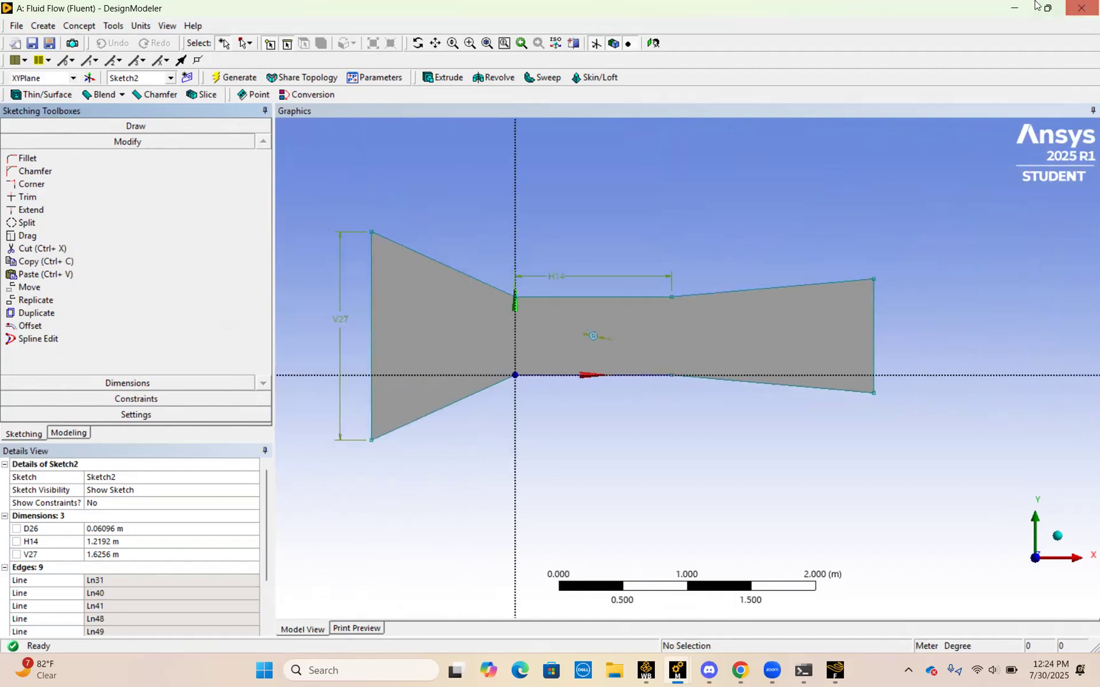
# Step: Switch to the Workbench project and review the geometry editing options of the Fluid Flow (Fluent) system
pyautogui.click(1015, 8)
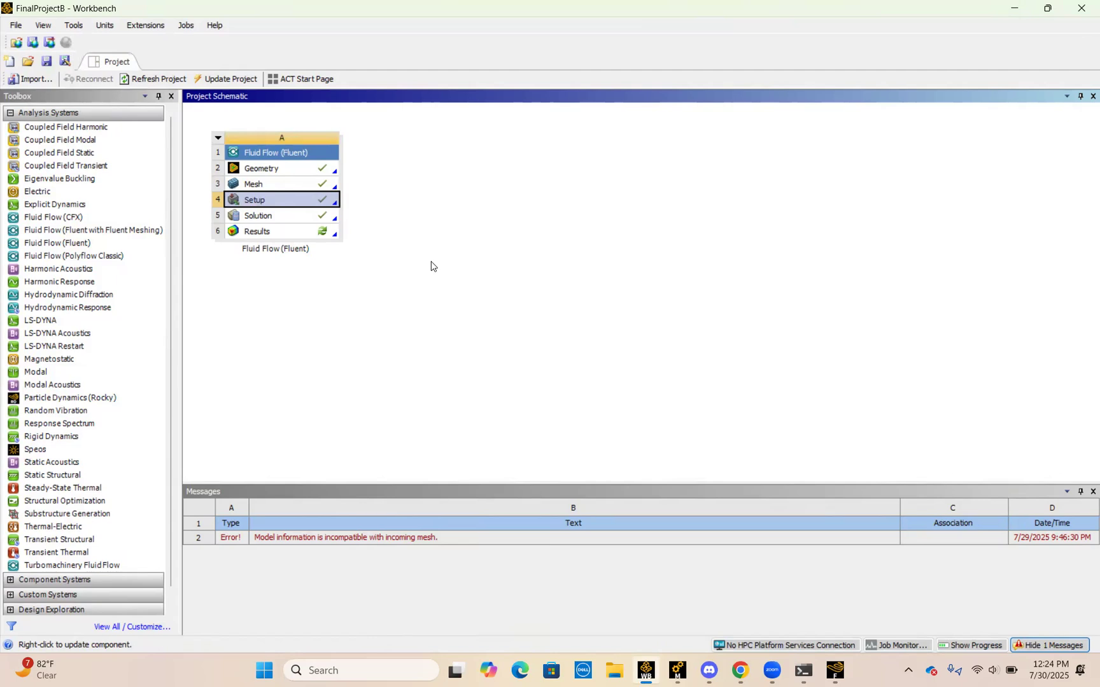
pyautogui.click(294, 174)
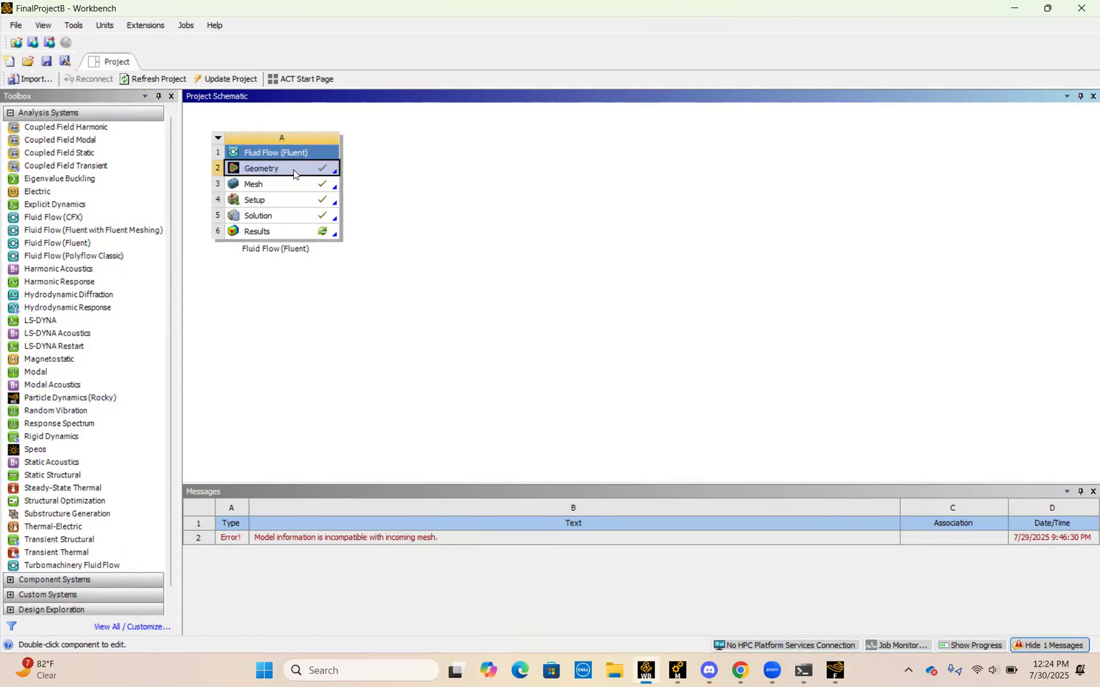
pyautogui.rightClick(294, 170)
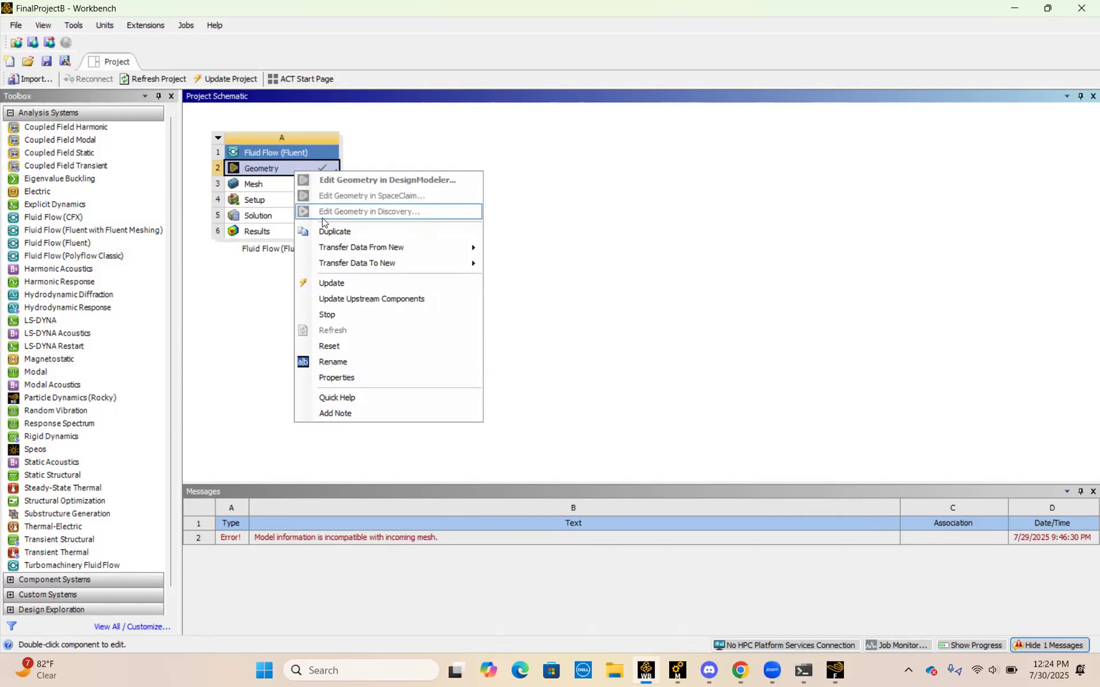
pyautogui.click(276, 256)
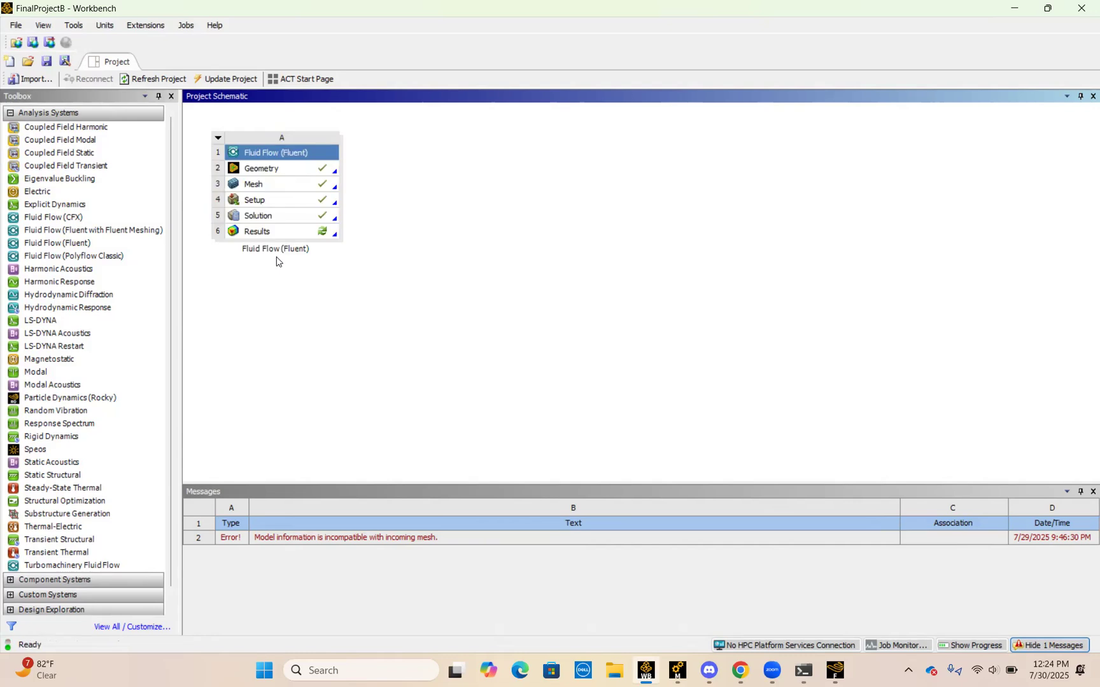
pyautogui.rightClick(301, 174)
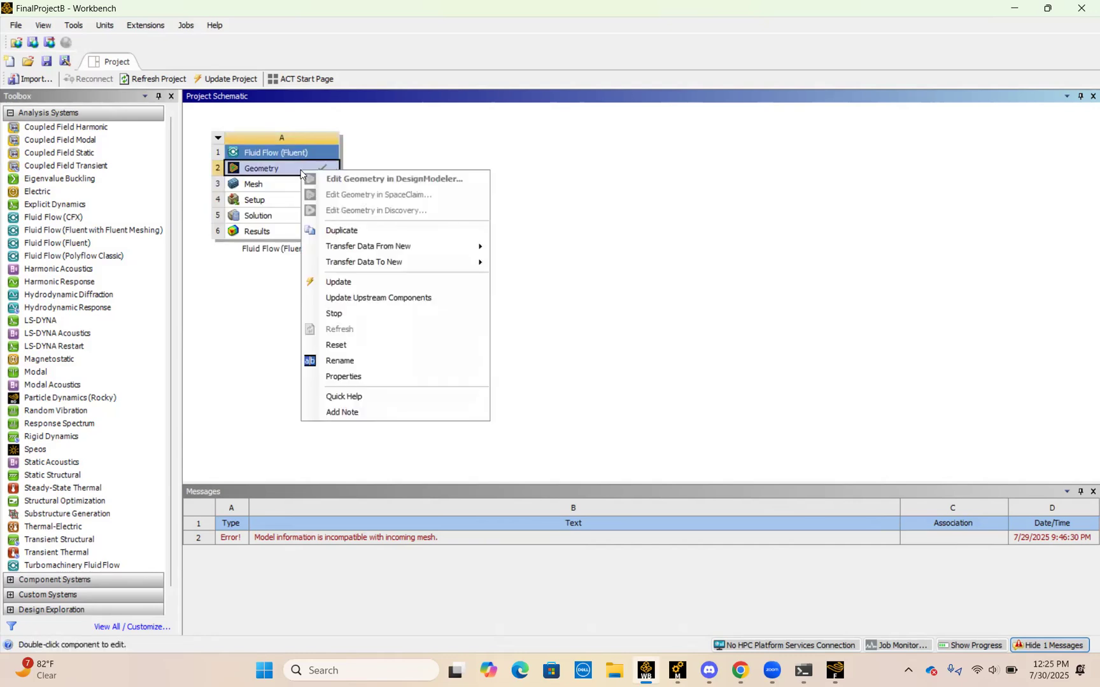
pyautogui.click(248, 304)
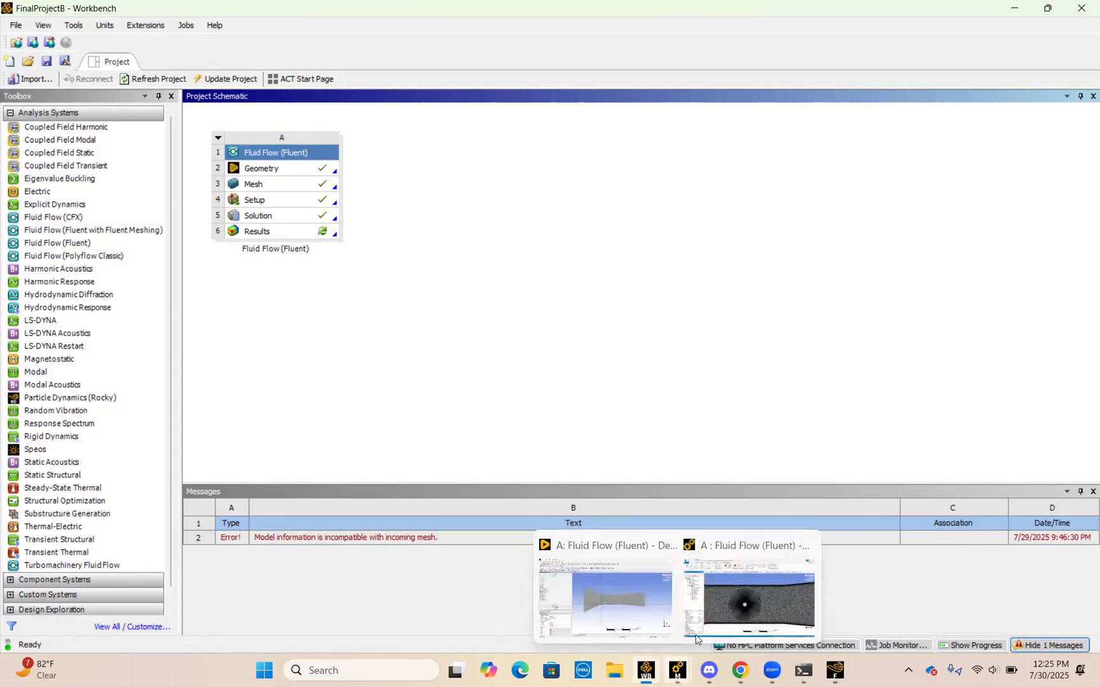
# Step: Switch to the Meshing application and review the controls that can be inserted under Mesh, including Method
pyautogui.click(728, 599)
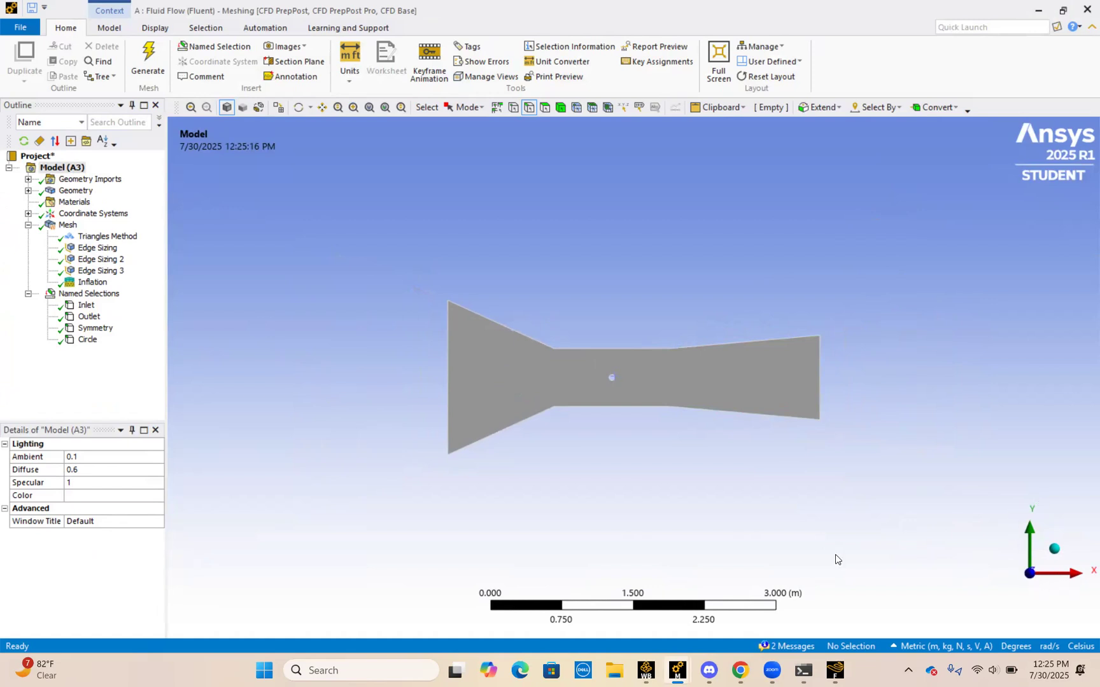
pyautogui.click(67, 226)
pyautogui.rightClick(62, 230)
pyautogui.moveTo(159, 234)
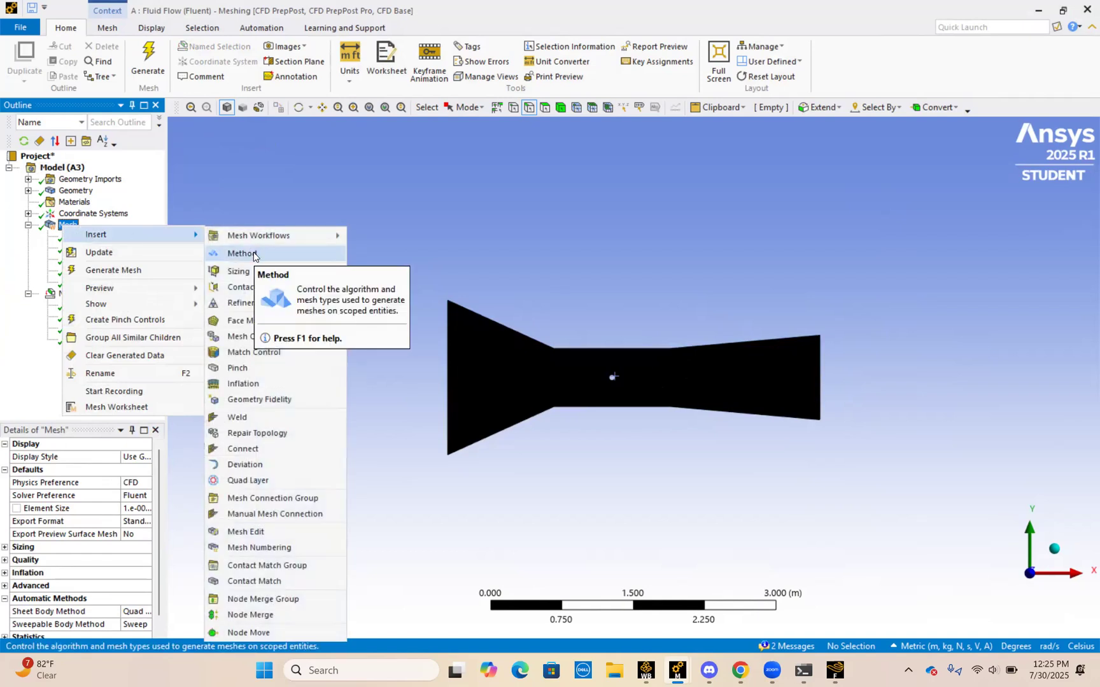
pyautogui.click(379, 412)
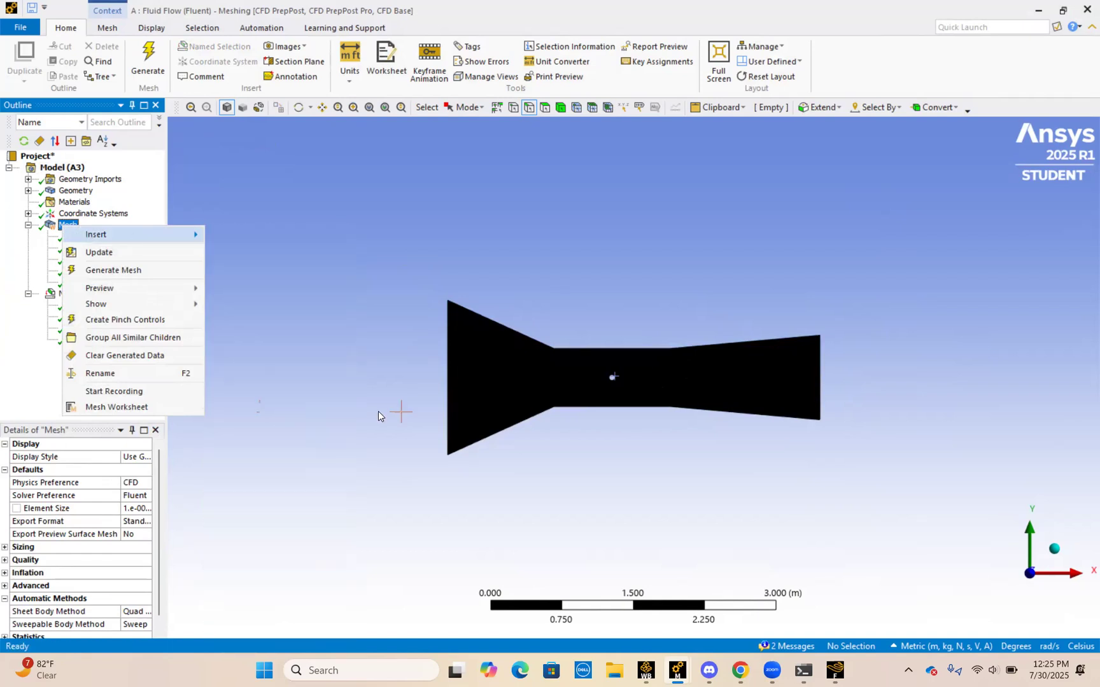
pyautogui.click(453, 409)
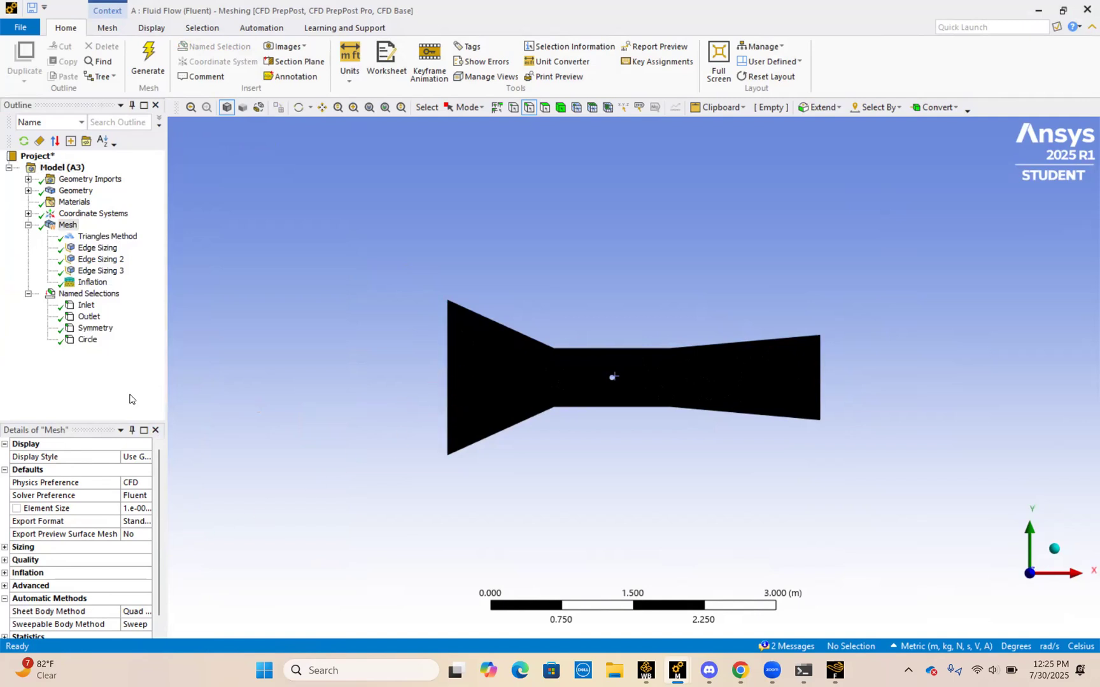
# Step: Inspect the Triangles Method settings and its available method choices, keeping Triangles
pyautogui.click(102, 237)
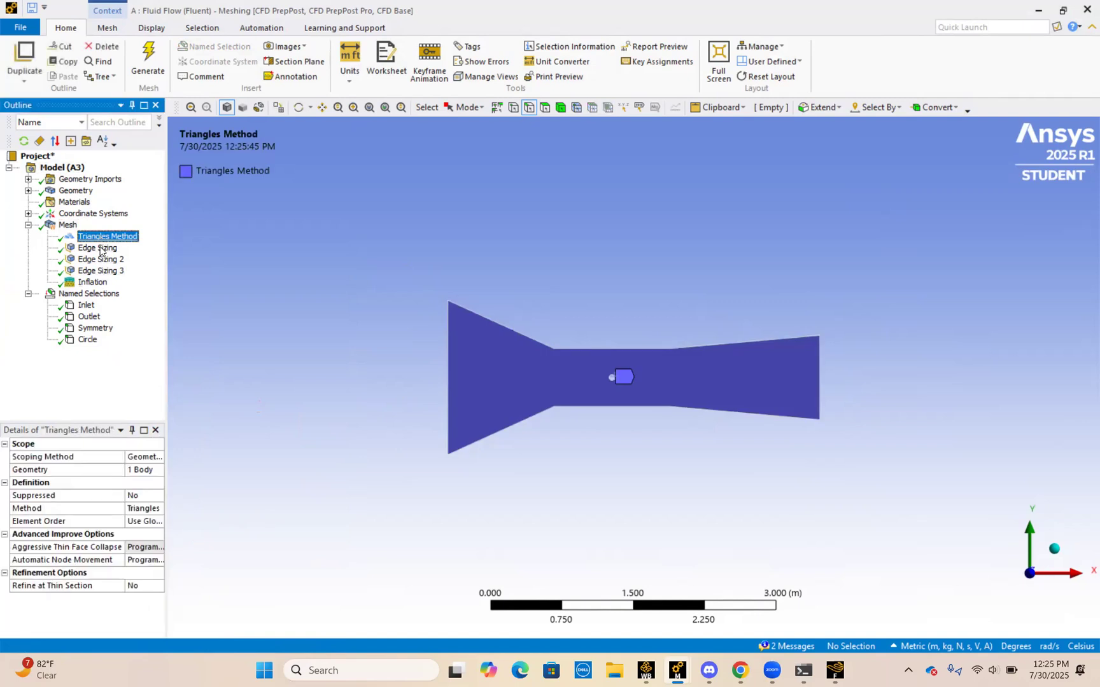
pyautogui.click(147, 515)
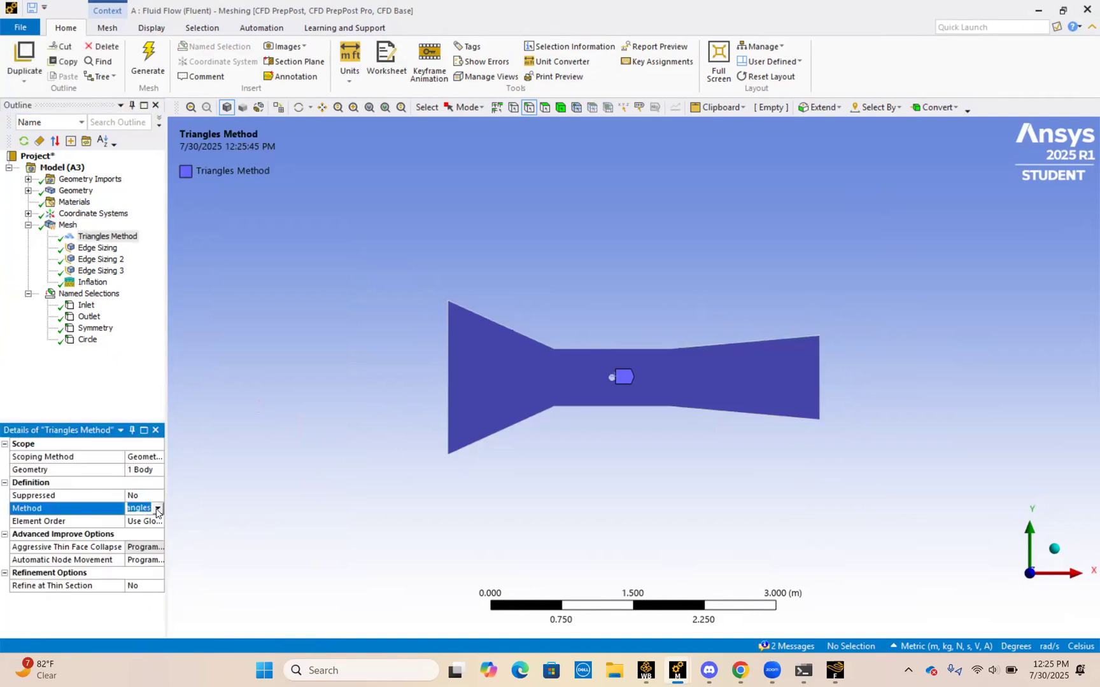
pyautogui.click(153, 510)
pyautogui.click(219, 534)
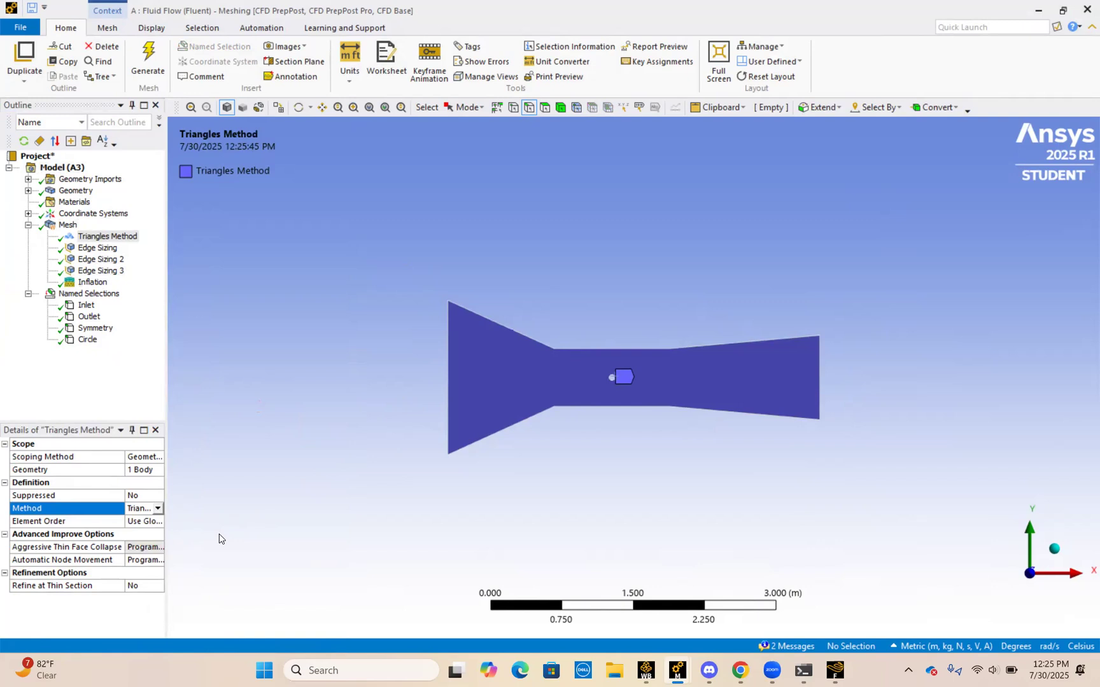
# Step: Display the generated mesh and examine it across the channel and around the circle
pyautogui.click(67, 224)
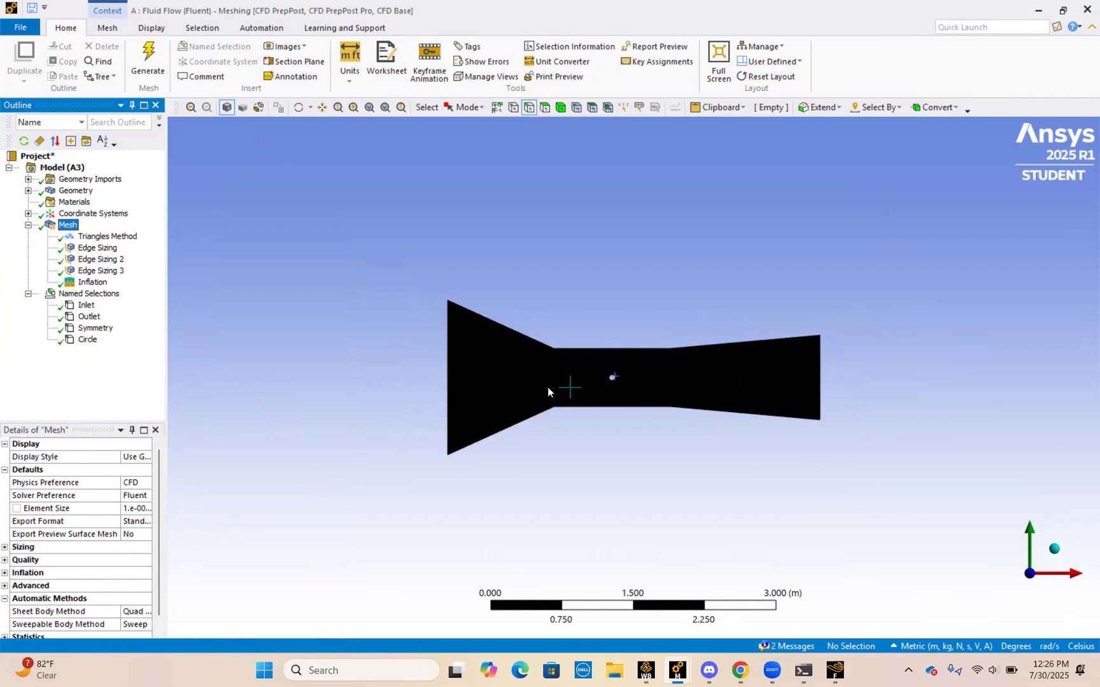
pyautogui.scroll(6, 501, 401)
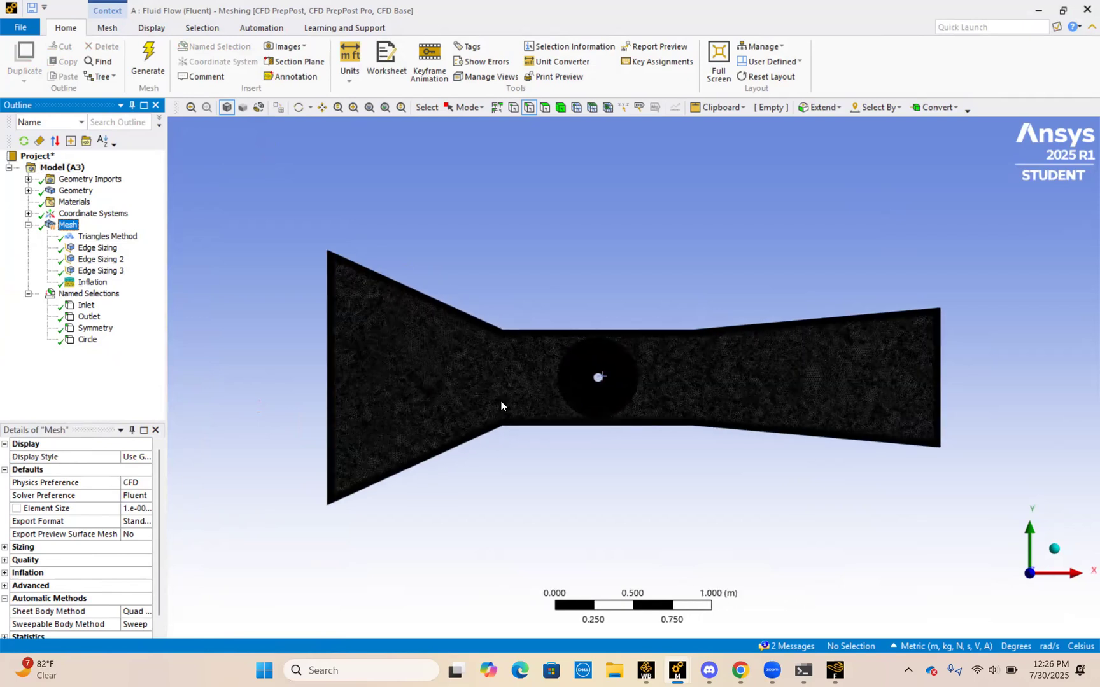
pyautogui.scroll(-2, 243, 283)
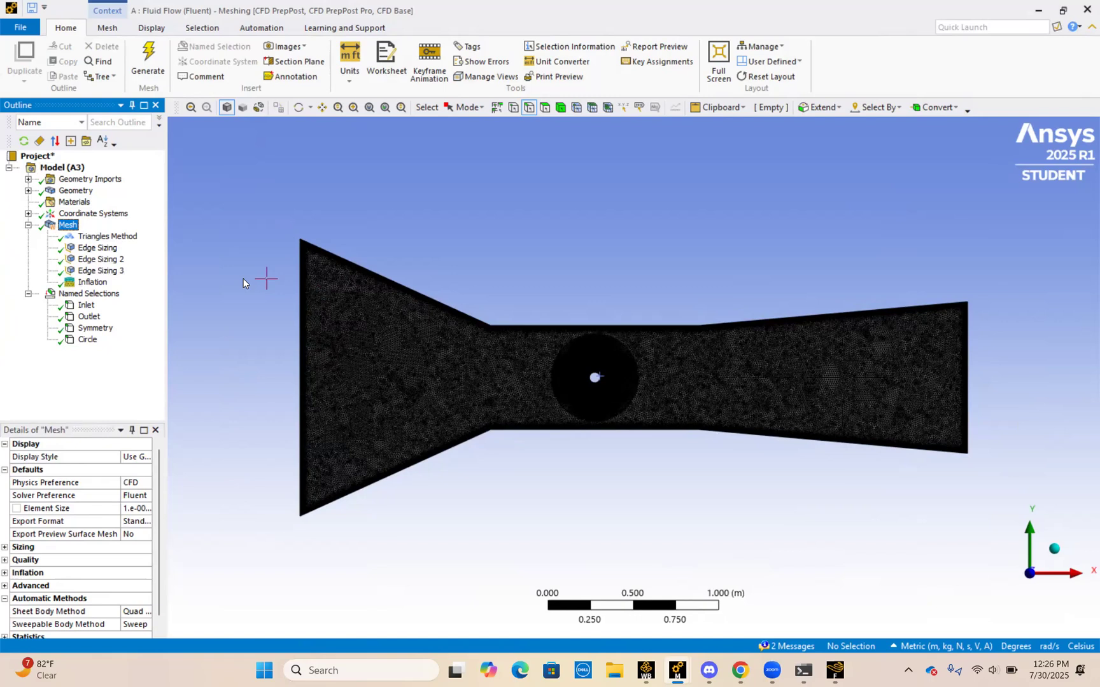
# Step: Review the scoped edges and element sizes of Edge Sizing, Edge Sizing 2 and Edge Sizing 3
pyautogui.click(101, 249)
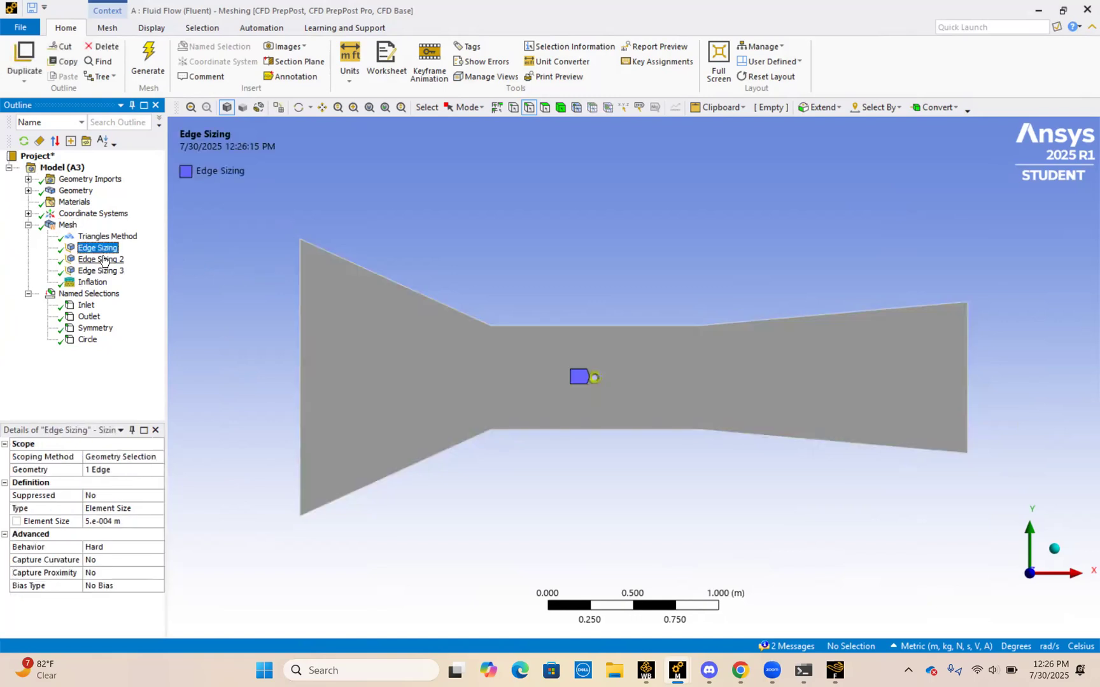
pyautogui.click(100, 259)
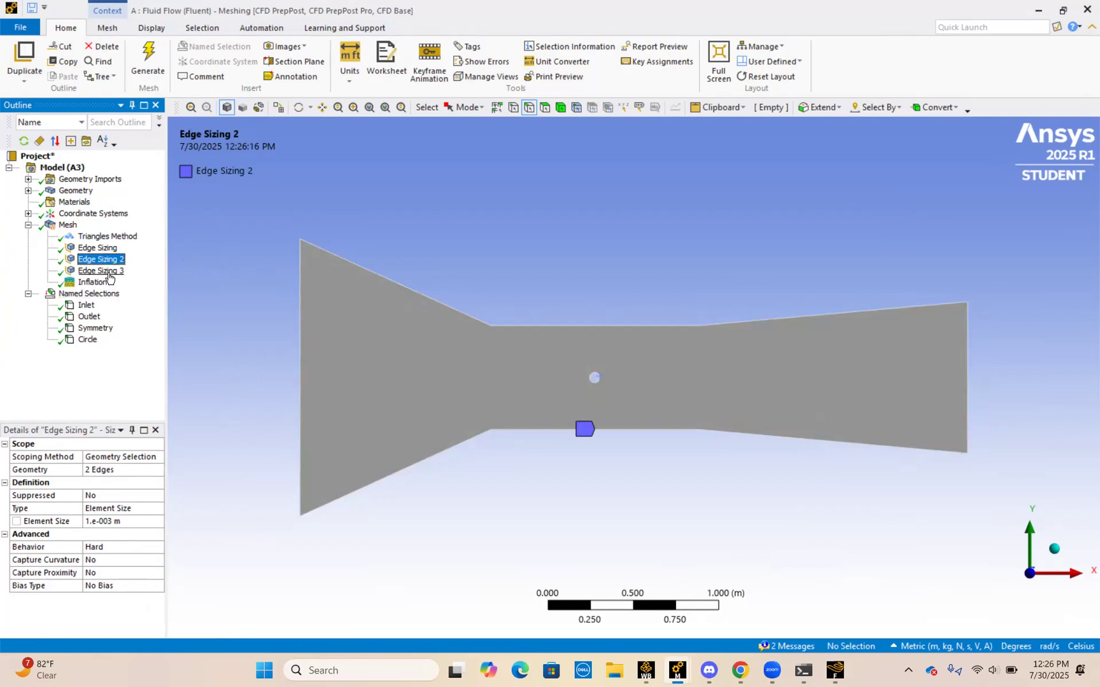
pyautogui.click(109, 273)
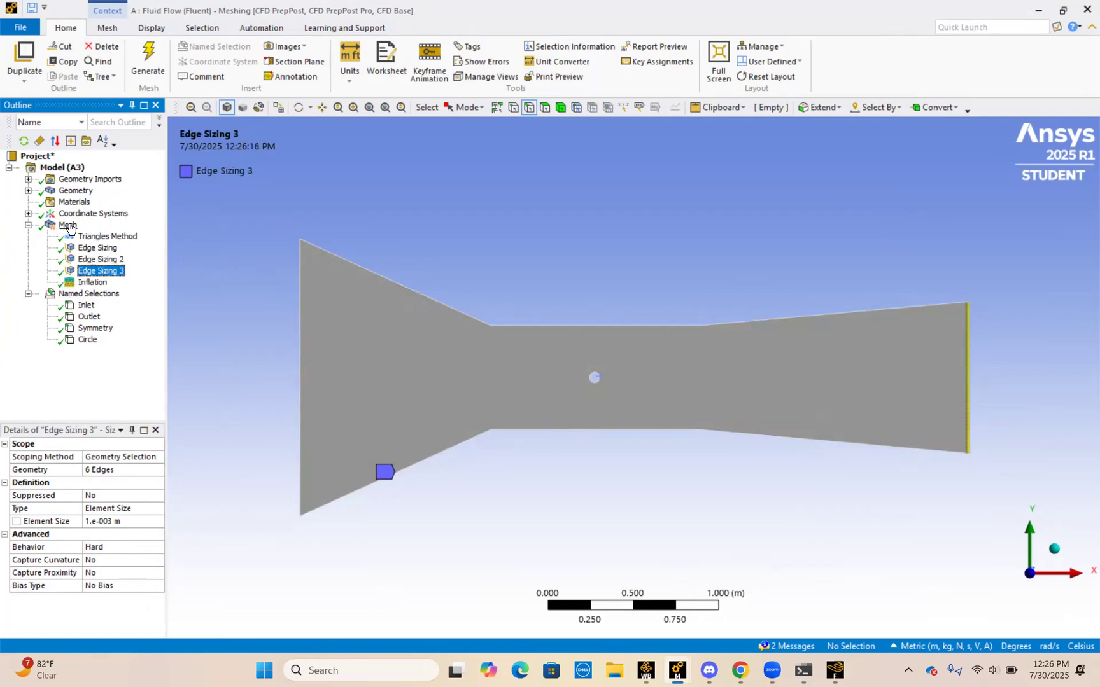
pyautogui.click(96, 254)
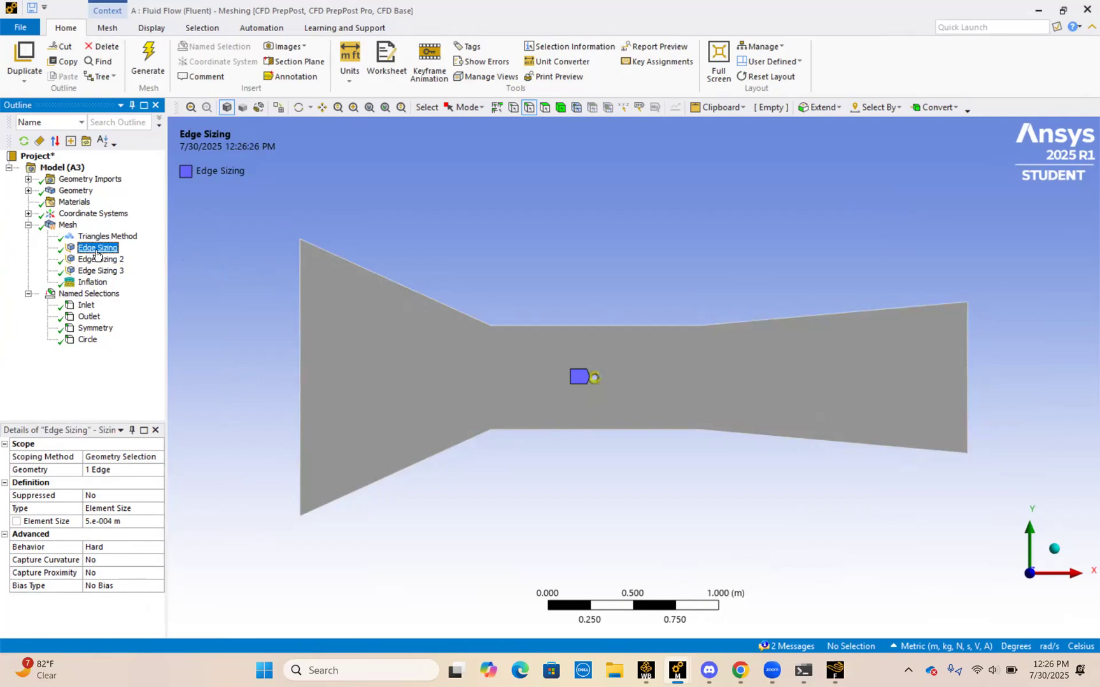
# Step: Look up where a Sizing control can be inserted under Mesh, without adding one
pyautogui.click(68, 227)
pyautogui.rightClick(68, 227)
pyautogui.moveTo(121, 236)
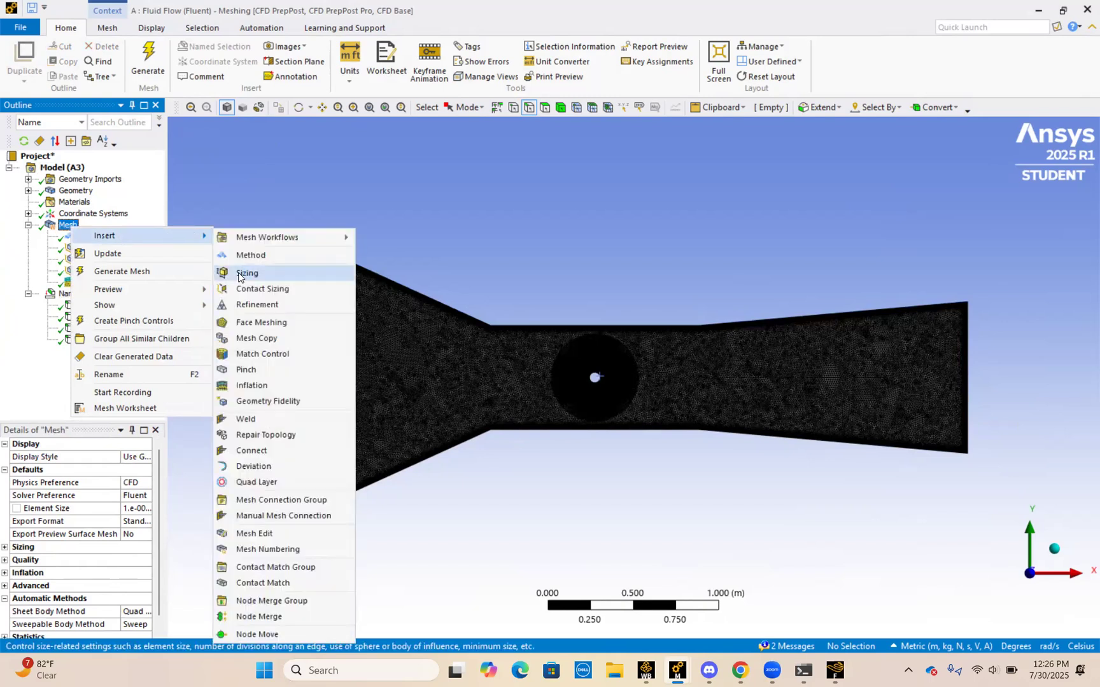
pyautogui.click(517, 188)
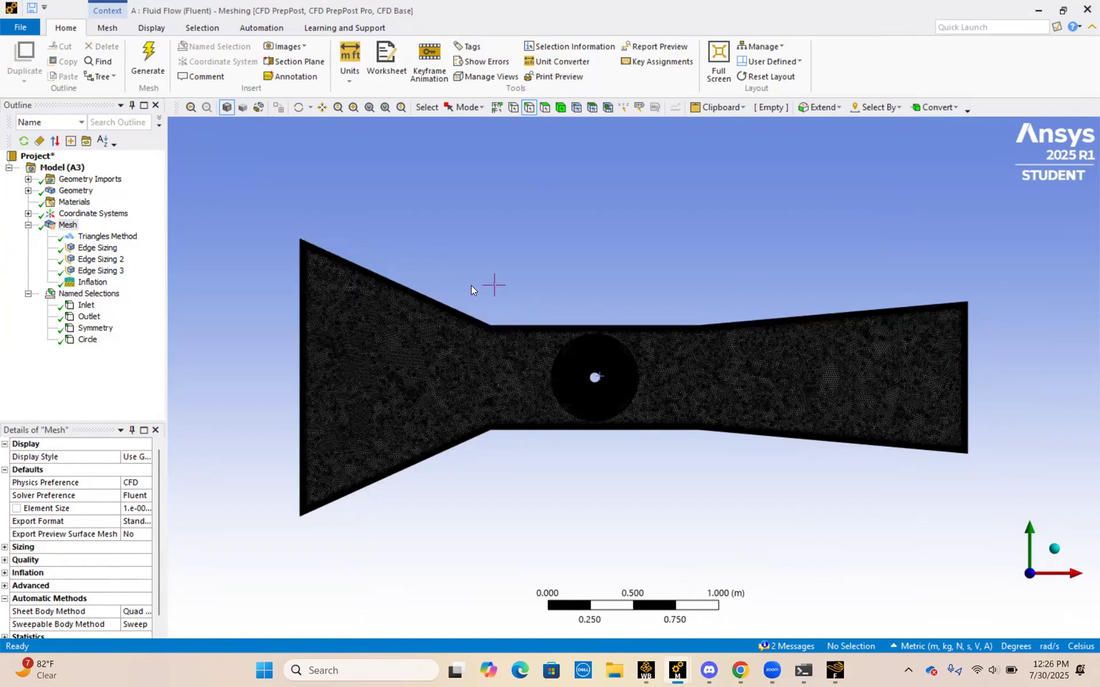
# Step: Highlight the channel's upper wall edges and its lower wall edges in turn, clearing the selection after each set
pyautogui.click(438, 302)
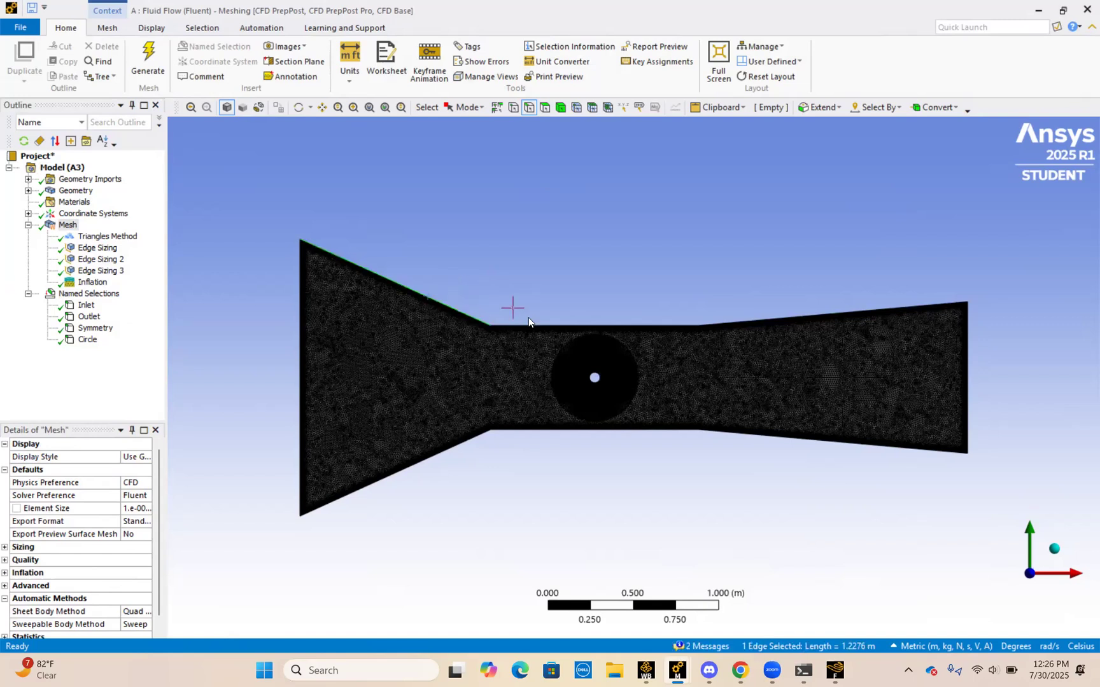
pyautogui.keyDown('ctrl'); pyautogui.click(539, 326); pyautogui.keyUp('ctrl')
pyautogui.keyDown('ctrl'); pyautogui.click(736, 325); pyautogui.keyUp('ctrl')
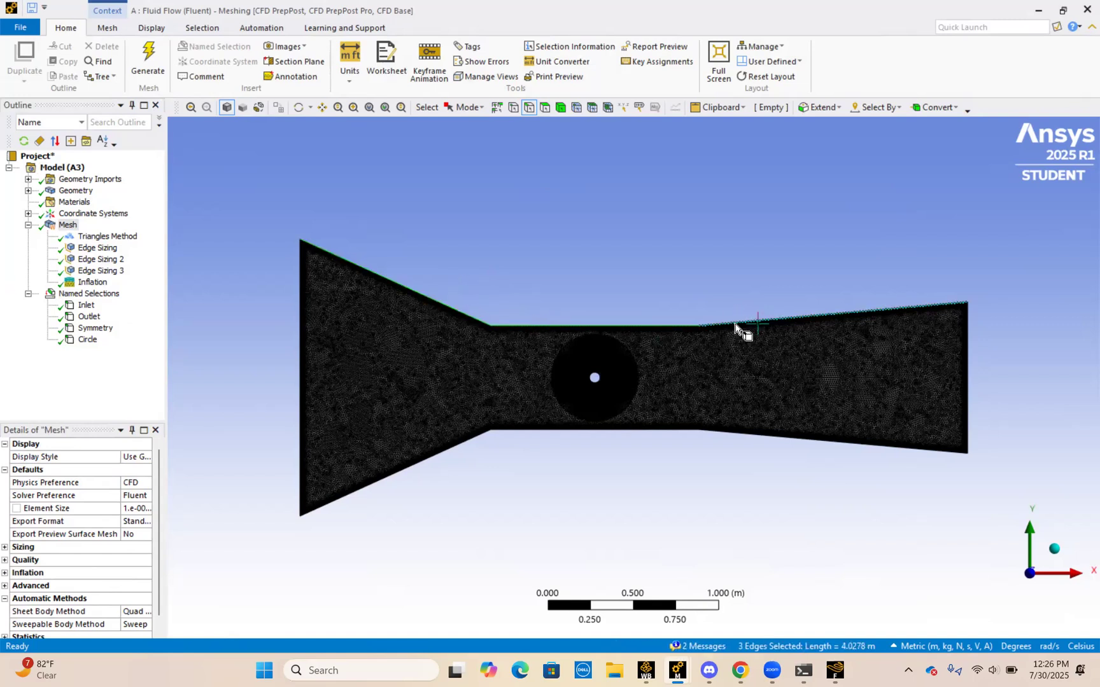
pyautogui.click(461, 529)
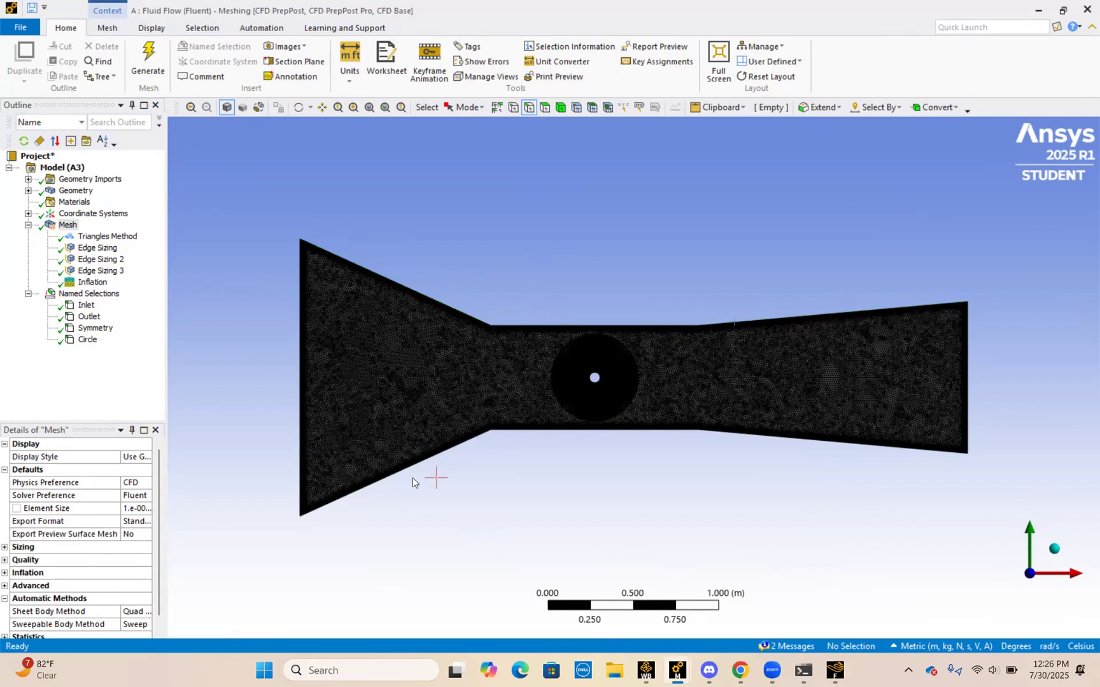
pyautogui.click(417, 470)
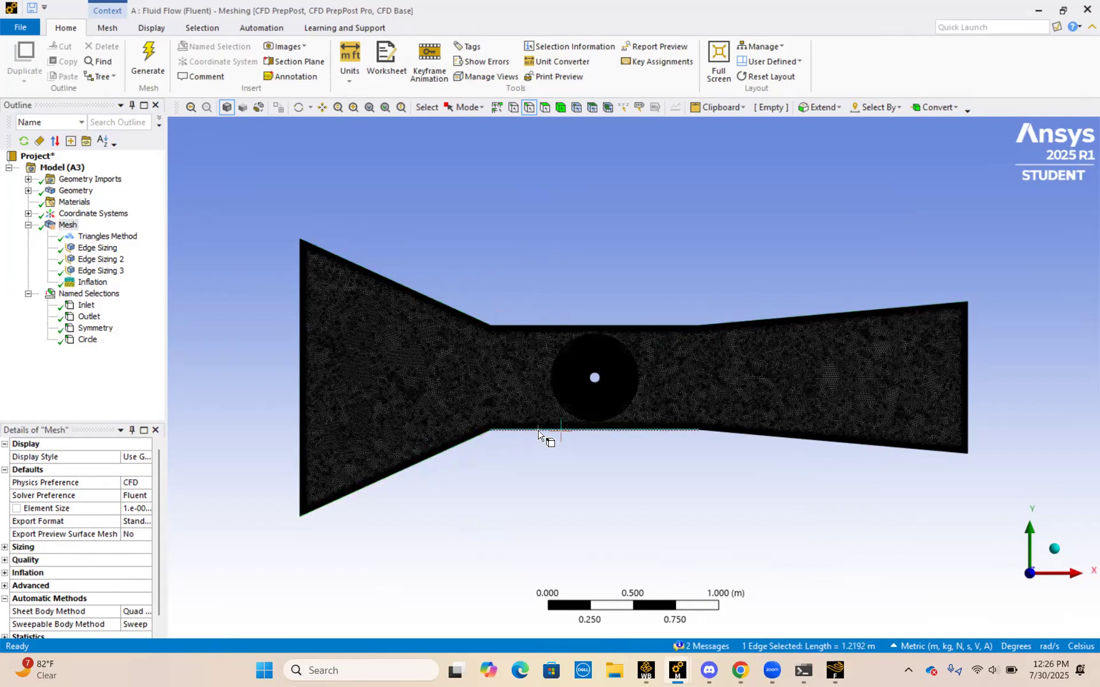
pyautogui.click(812, 439)
pyautogui.click(589, 544)
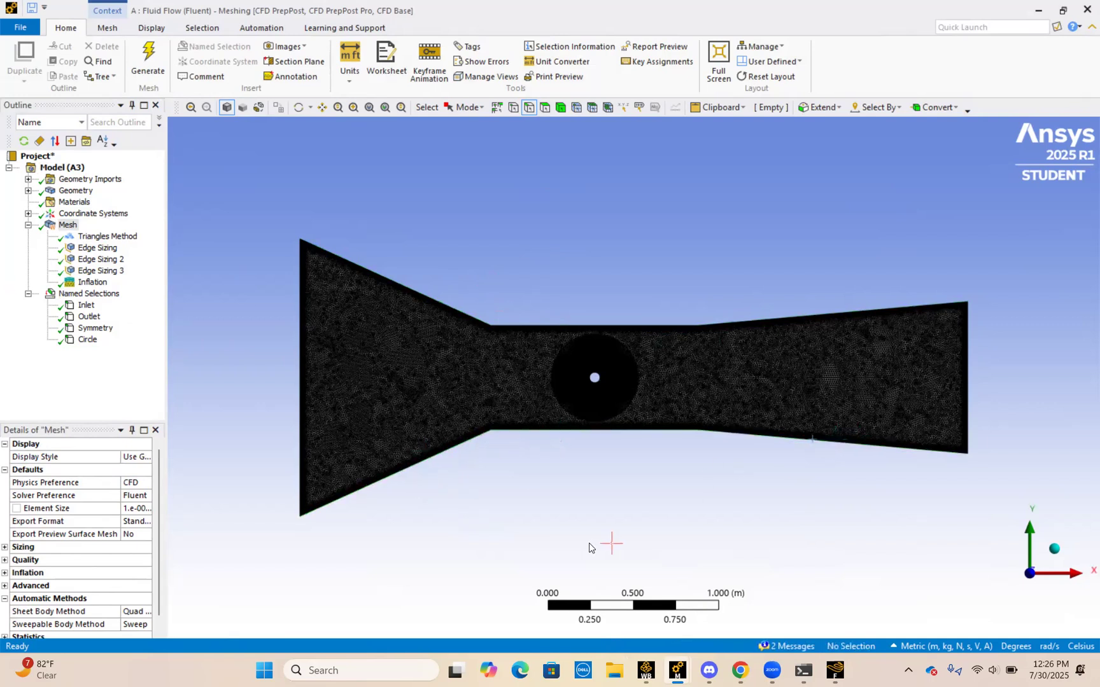
# Step: Compare which edges Edge Sizing, Edge Sizing 2 and Edge Sizing 3 are scoped to on the channel and circle
pyautogui.click(89, 250)
pyautogui.click(95, 259)
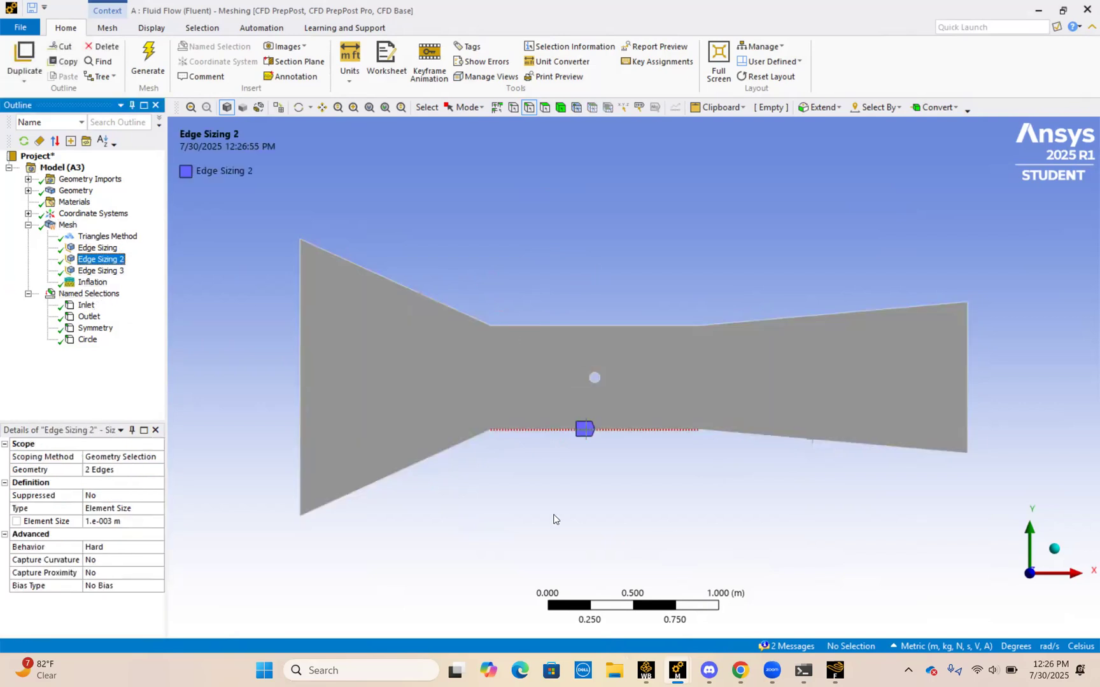
pyautogui.click(118, 271)
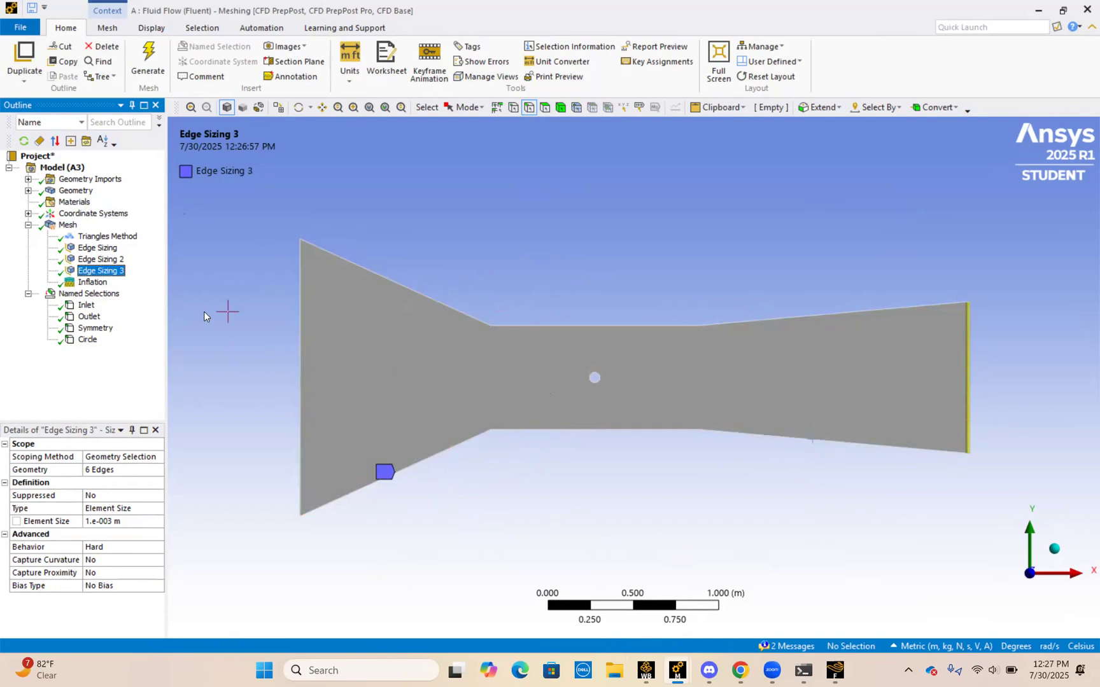
pyautogui.click(106, 250)
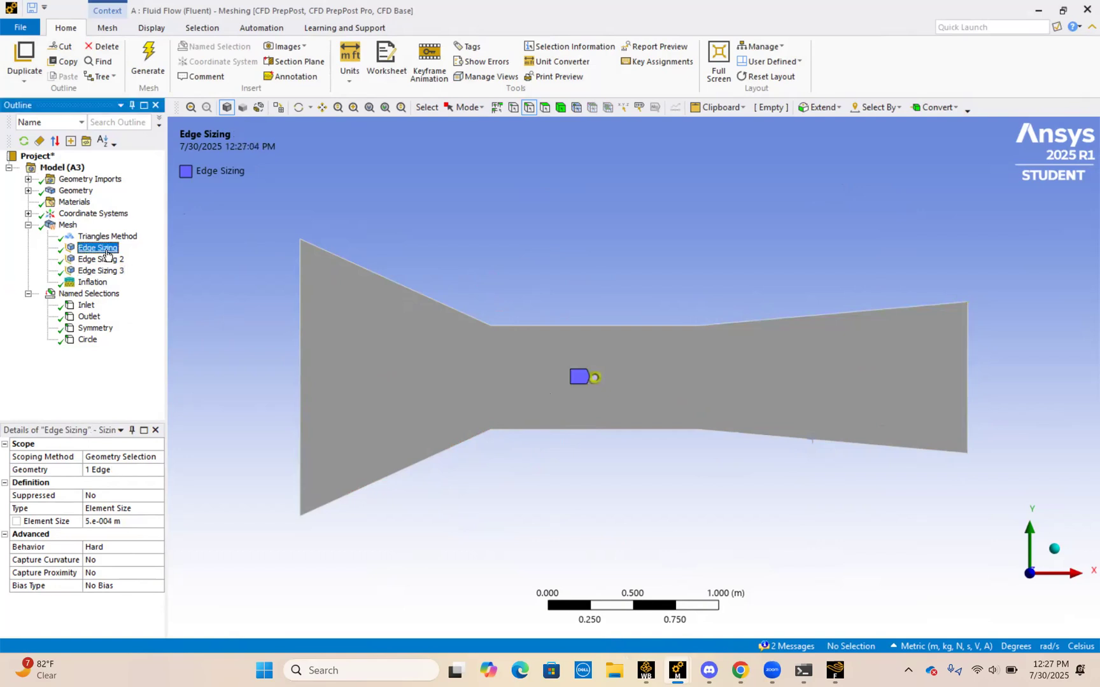
pyautogui.click(105, 259)
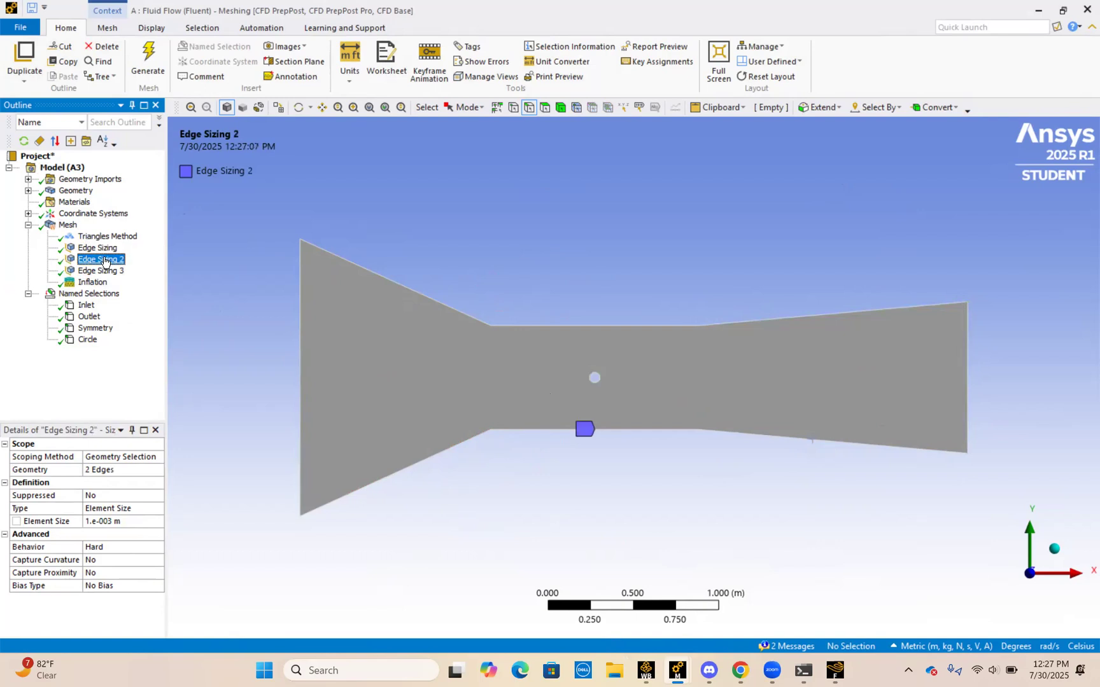
pyautogui.click(107, 271)
pyautogui.click(105, 260)
pyautogui.click(105, 250)
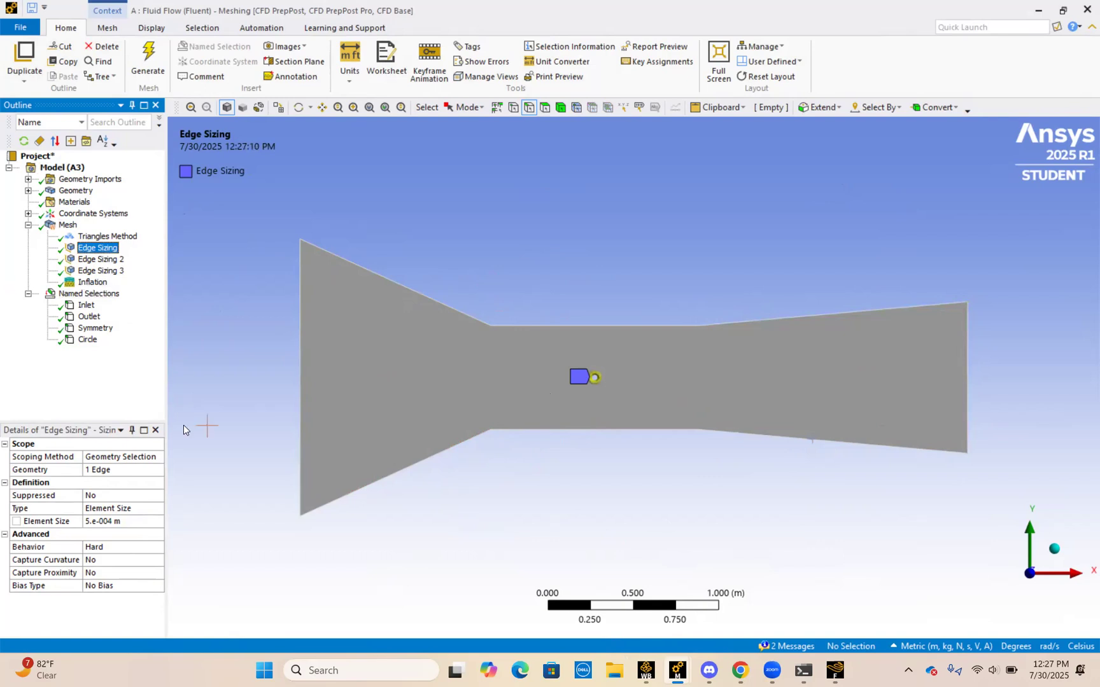
# Step: Check the Element Size values of the circle's edge sizing and the channel's edge sizings without changing them
pyautogui.click(118, 522)
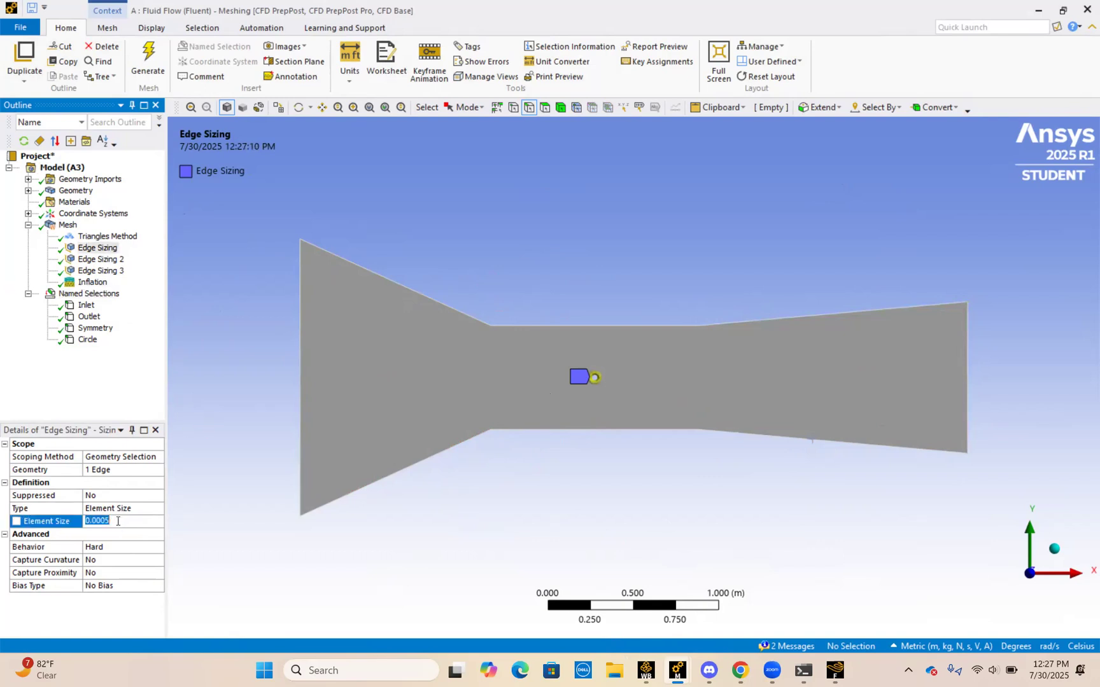
pyautogui.click(195, 538)
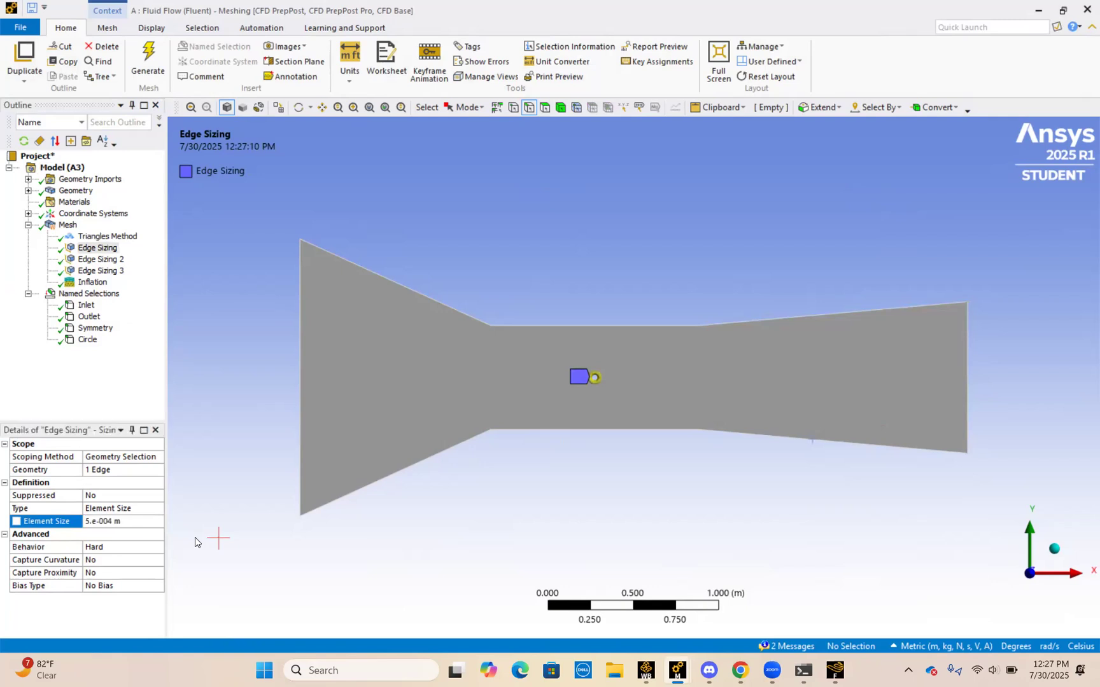
pyautogui.click(101, 261)
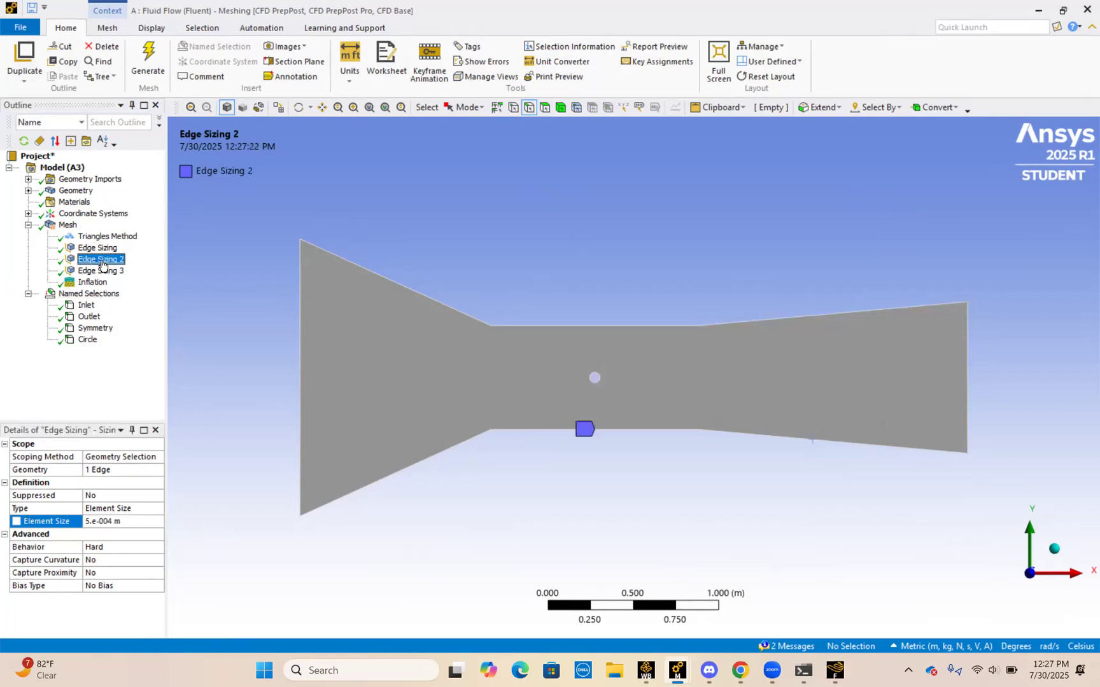
pyautogui.click(146, 521)
pyautogui.click(99, 247)
pyautogui.click(101, 270)
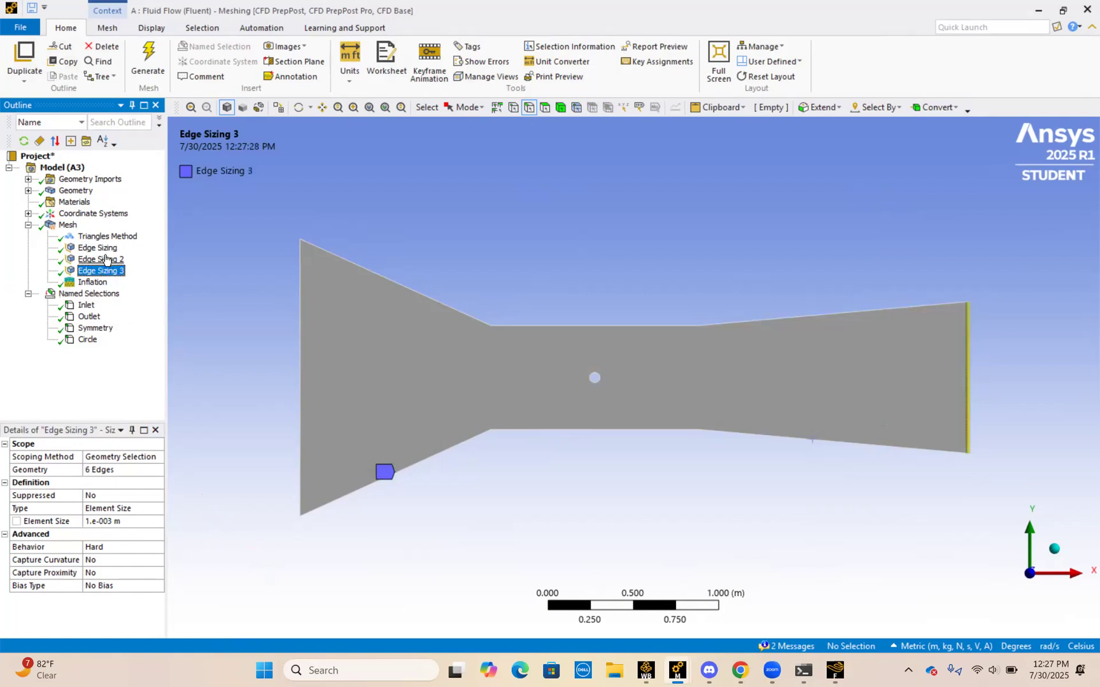
# Step: Review the Triangles Method, display the mesh more closely, and check the global Element Size
pyautogui.click(102, 236)
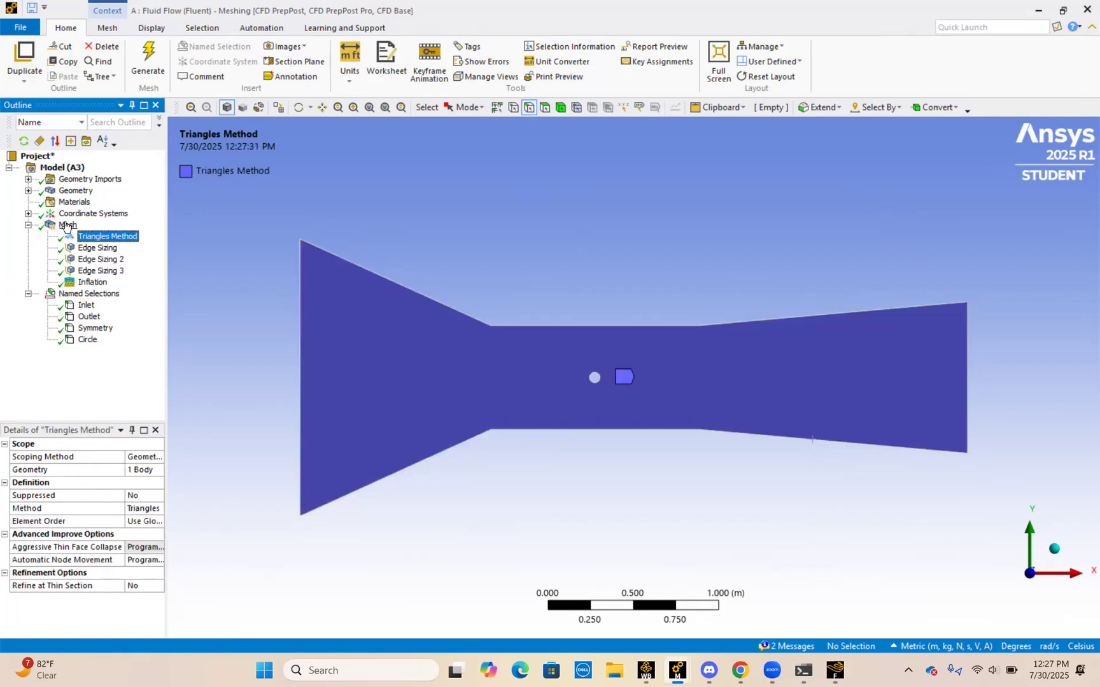
pyautogui.click(66, 225)
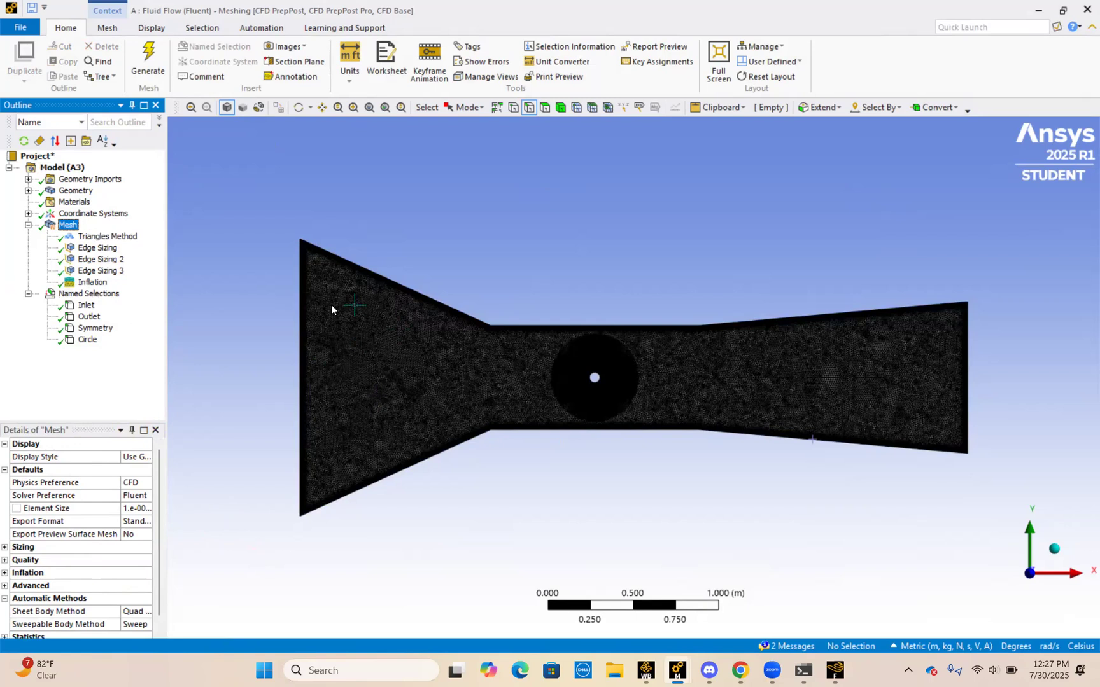
pyautogui.scroll(3, 331, 310)
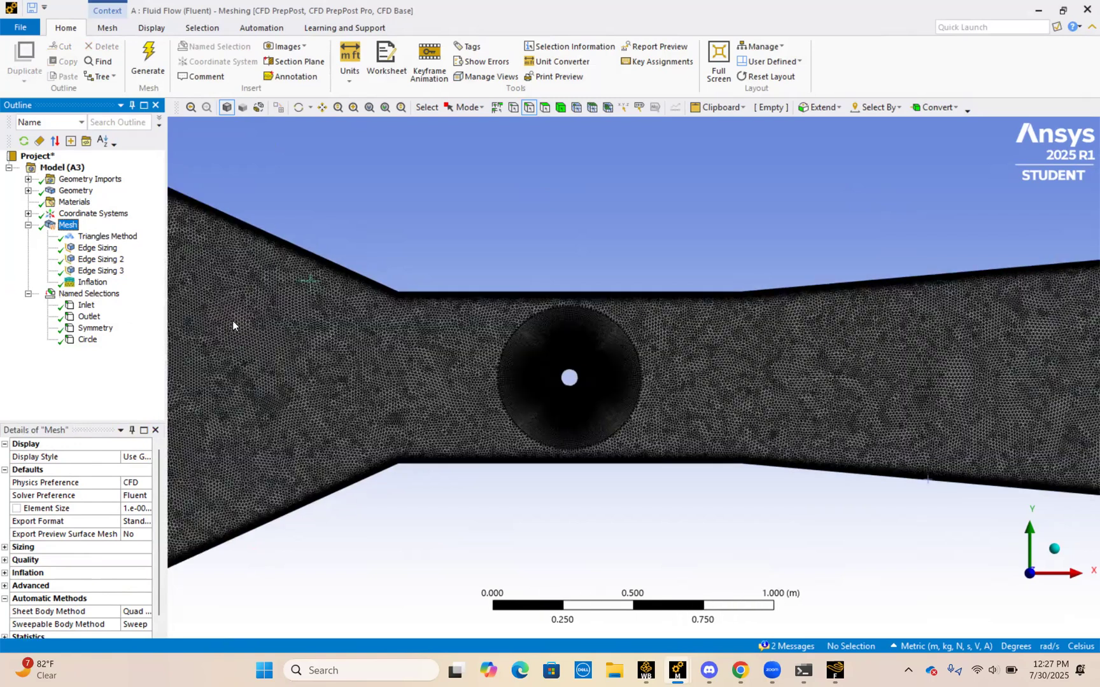
pyautogui.click(142, 508)
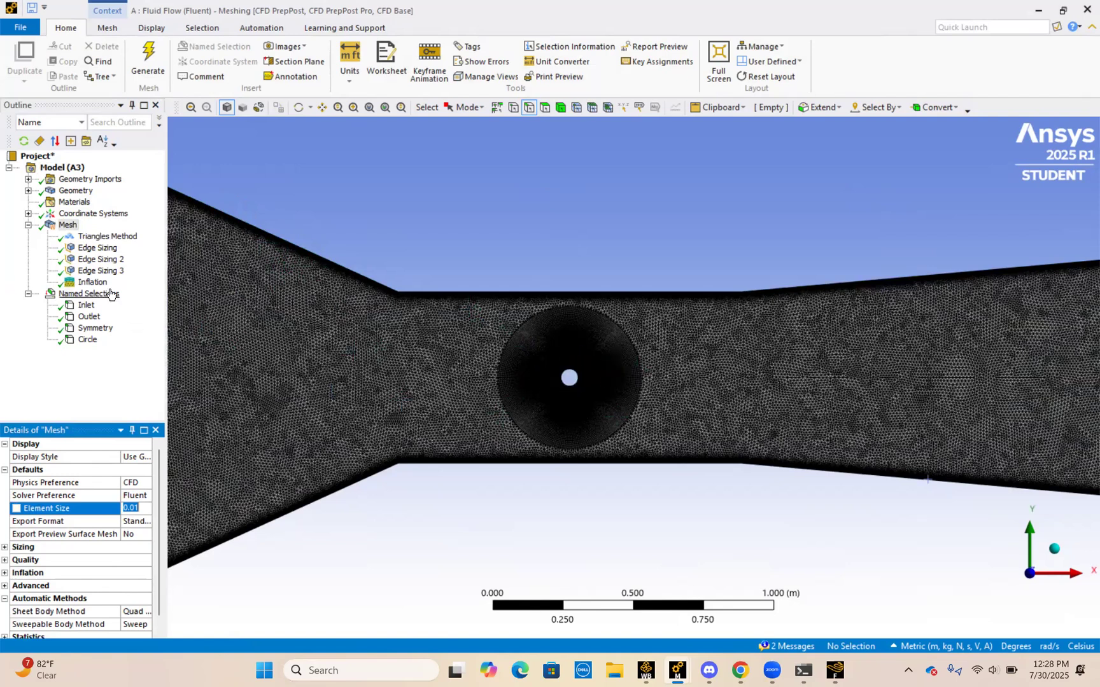
# Step: Look through the control types that can be inserted under Mesh, without adding any
pyautogui.rightClick(72, 226)
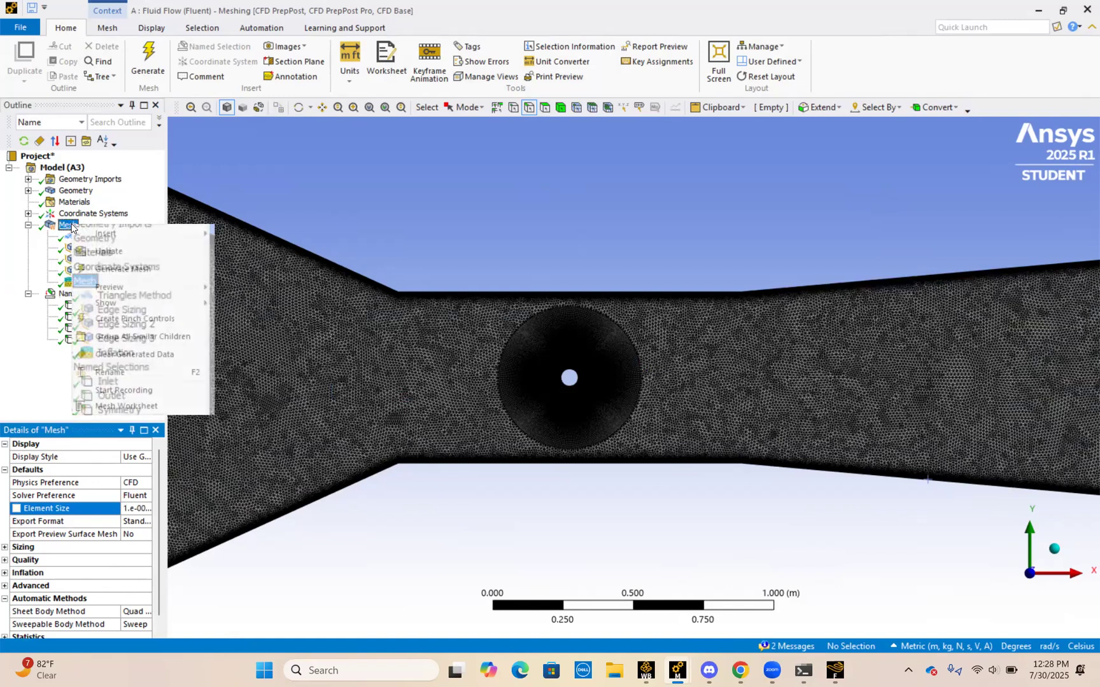
pyautogui.moveTo(112, 239)
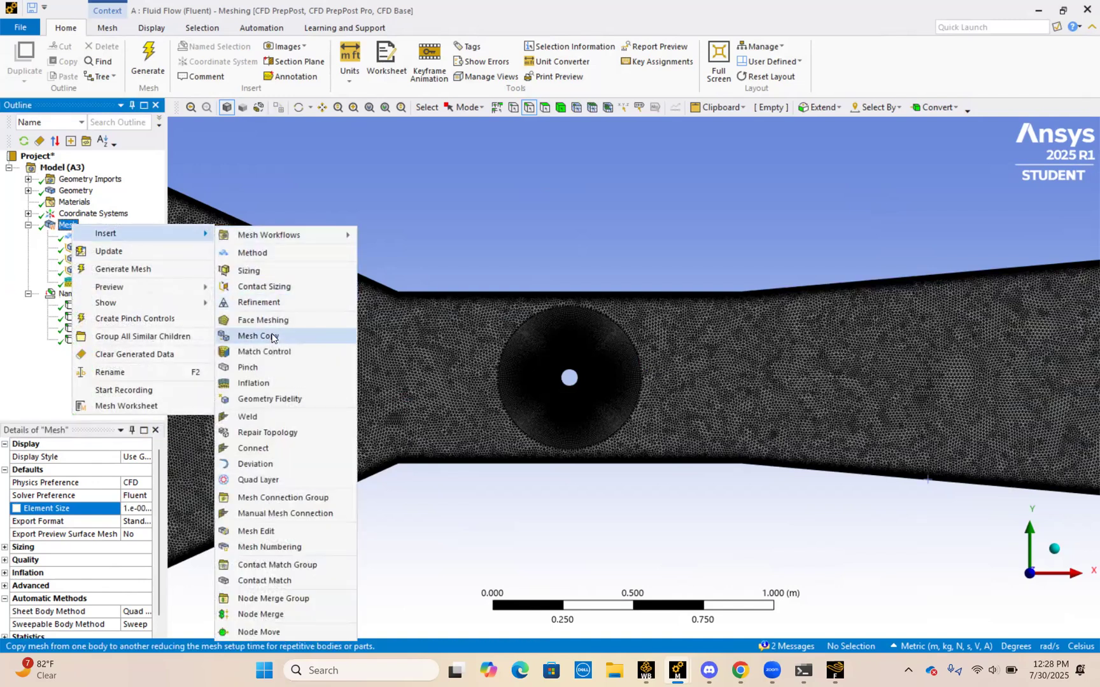
pyautogui.click(424, 277)
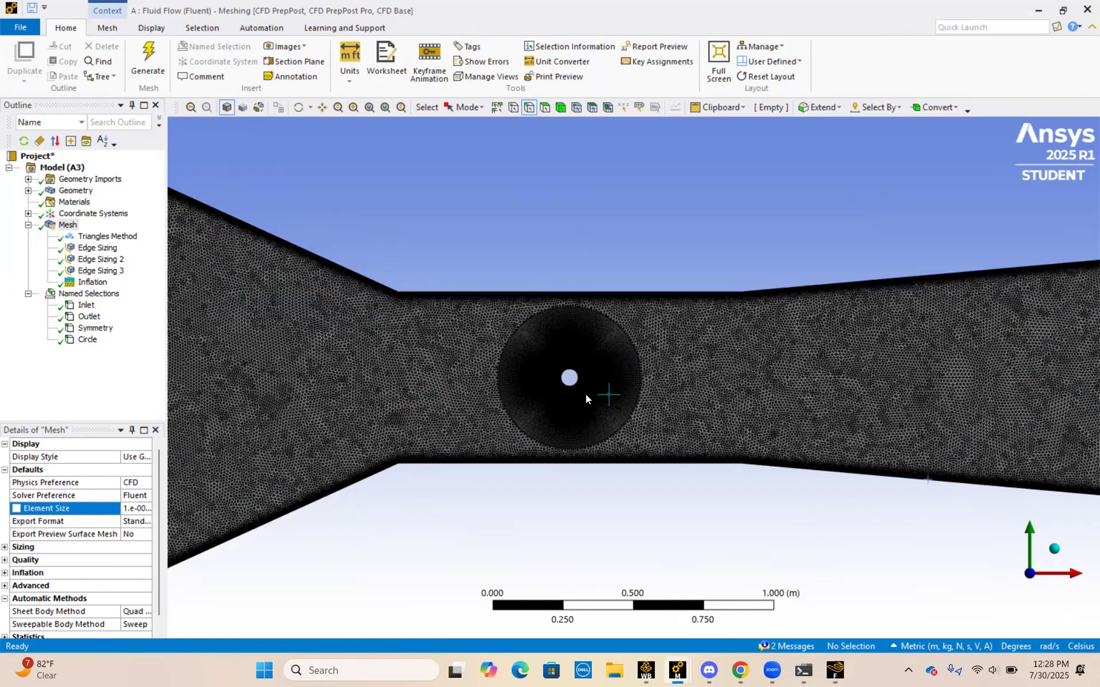
# Step: Examine the refined mesh layers around the circle up close
pyautogui.scroll(1, 580, 399)
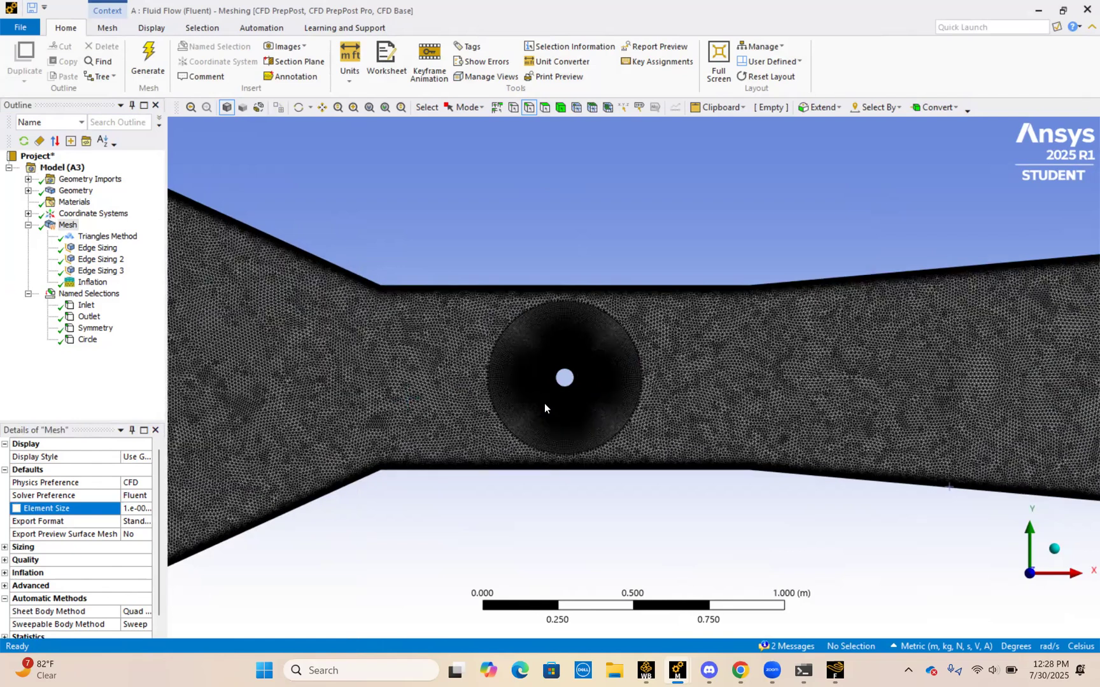
pyautogui.scroll(2, 545, 408)
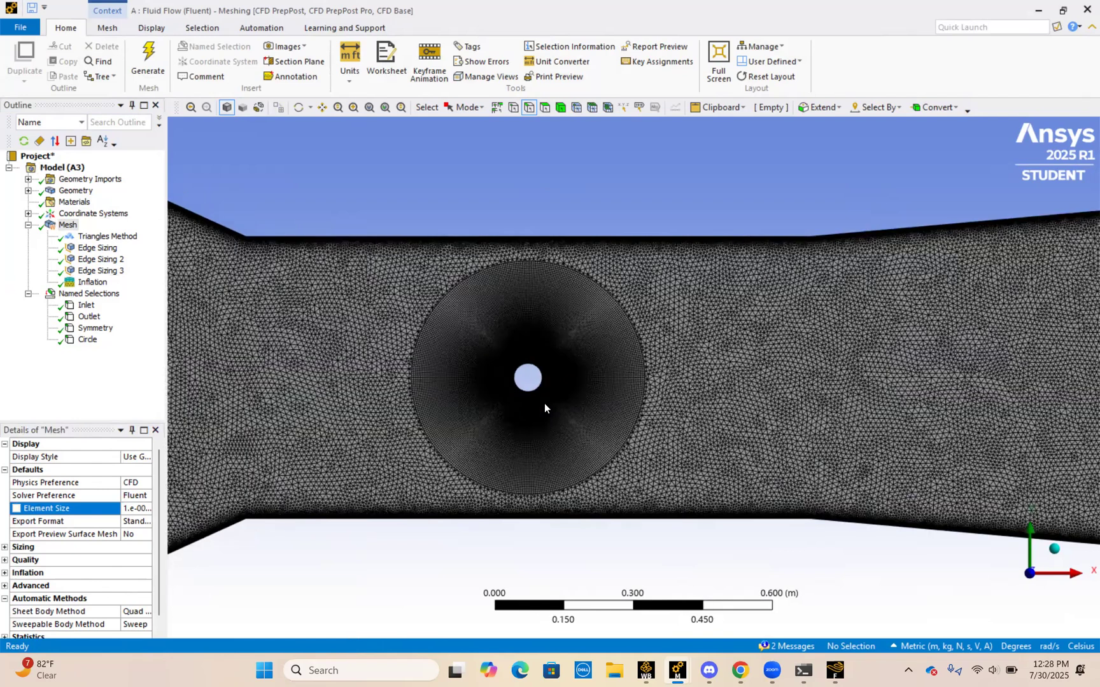
pyautogui.scroll(1, 719, 230)
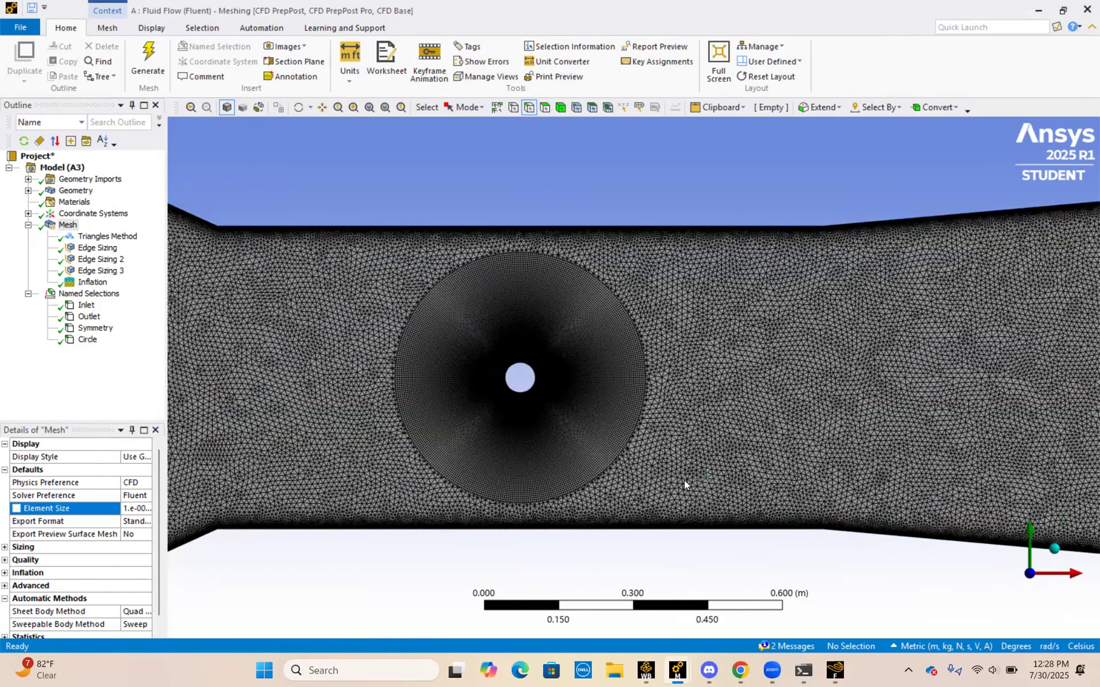
# Step: Inspect the Inflation control on the circle and its available Inflation Option choices, keeping First Layer Thickness
pyautogui.click(102, 284)
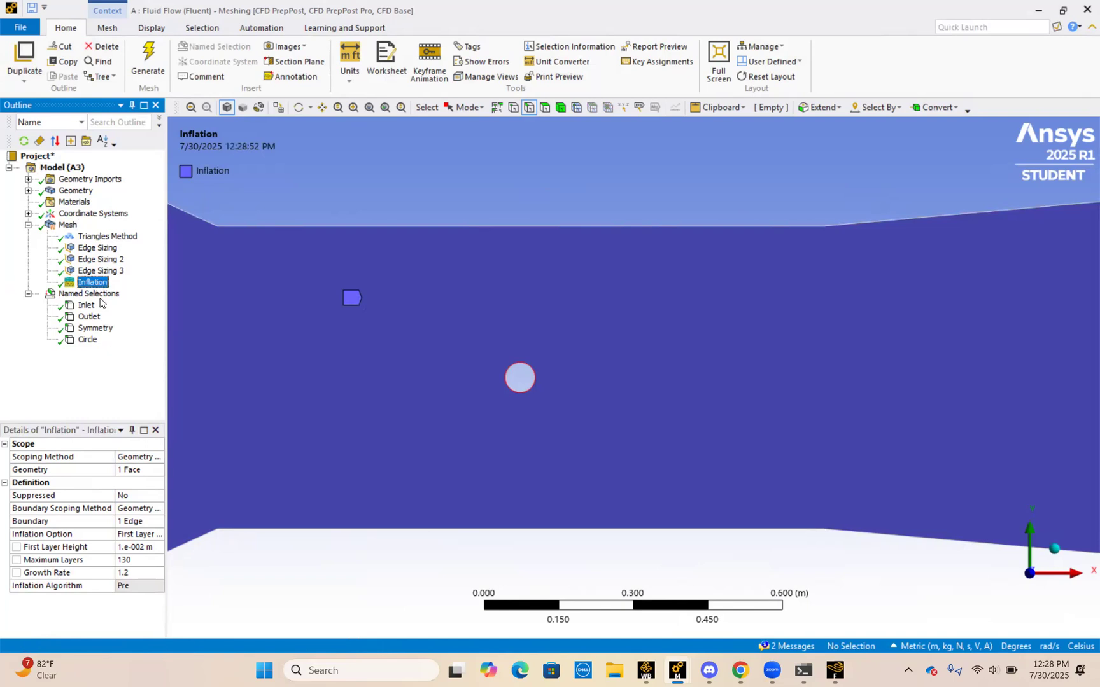
pyautogui.click(97, 248)
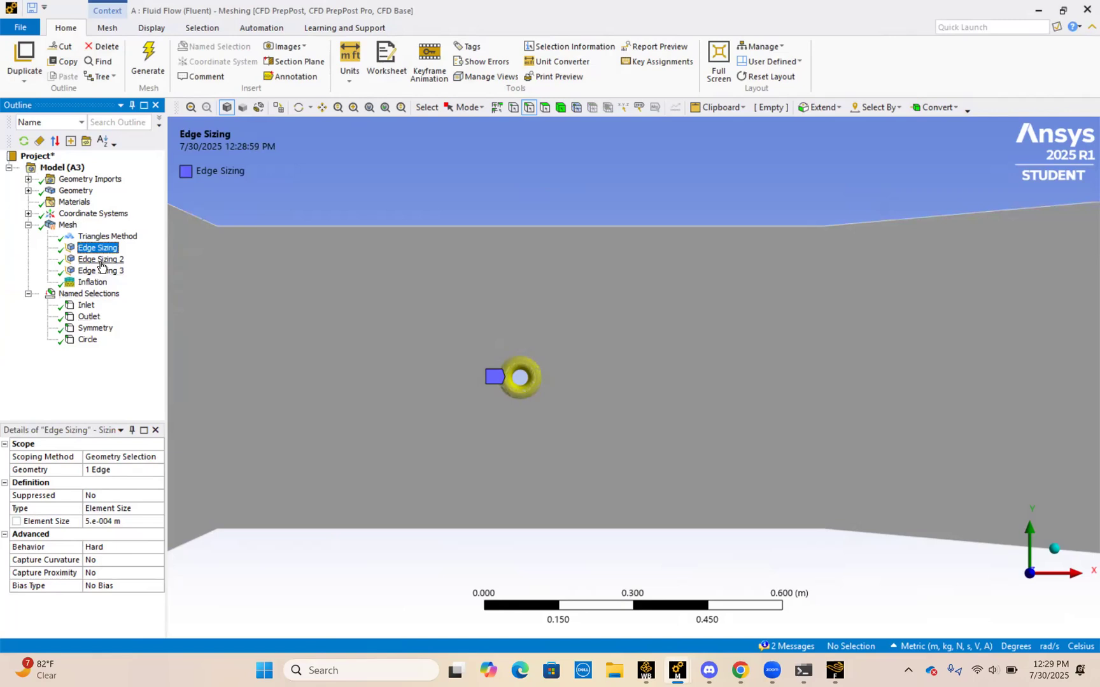
pyautogui.click(94, 282)
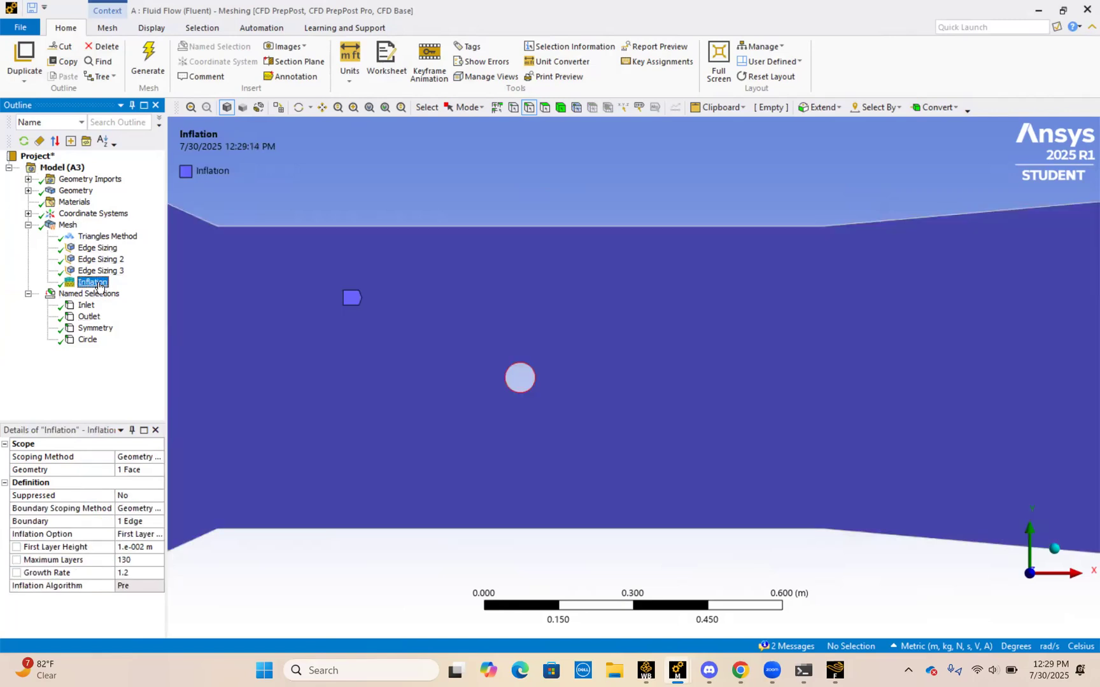
pyautogui.click(137, 535)
pyautogui.click(157, 535)
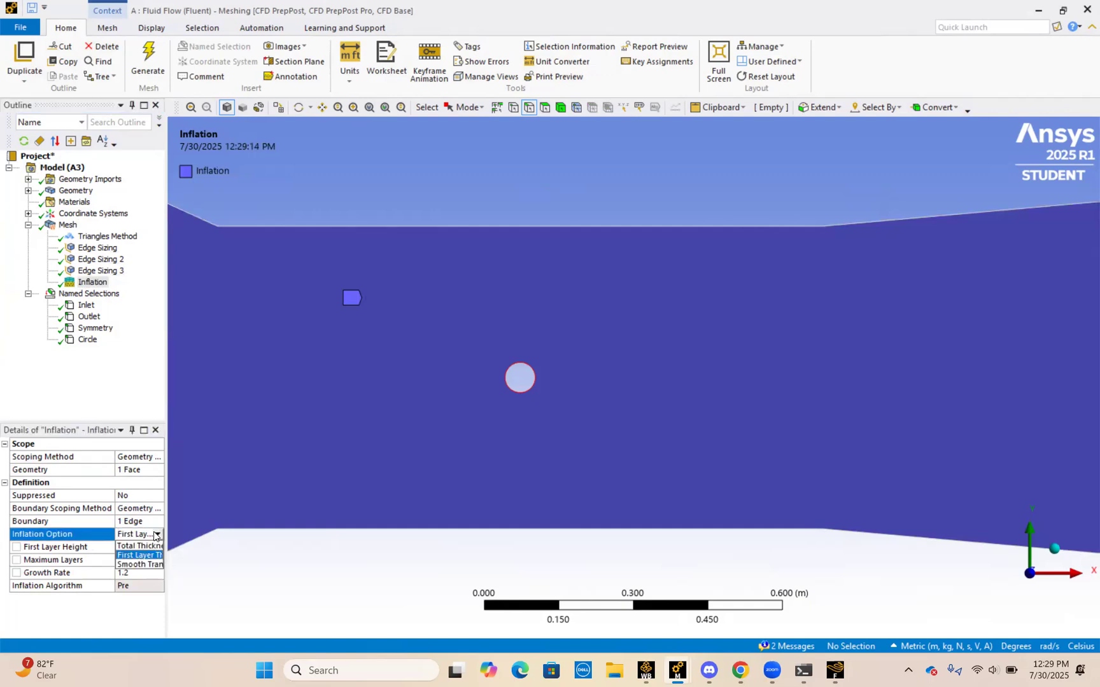
pyautogui.click(241, 573)
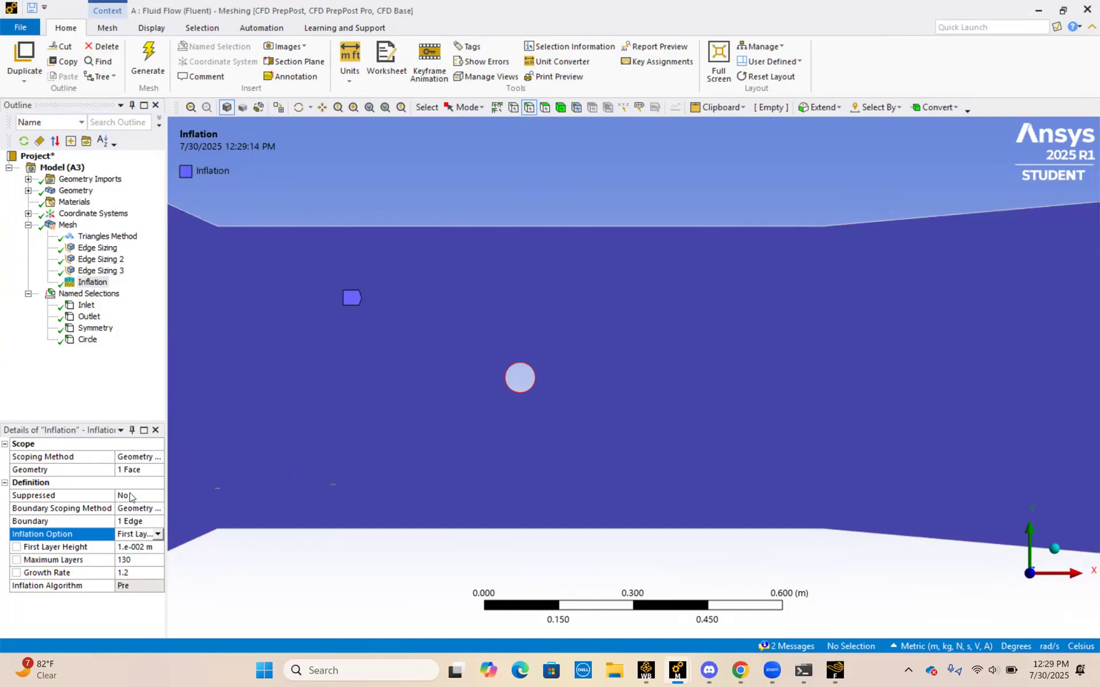
# Step: Compare the displayed mesh around the circle with the Inflation control's First Layer Height and Maximum Layers settings
pyautogui.click(68, 226)
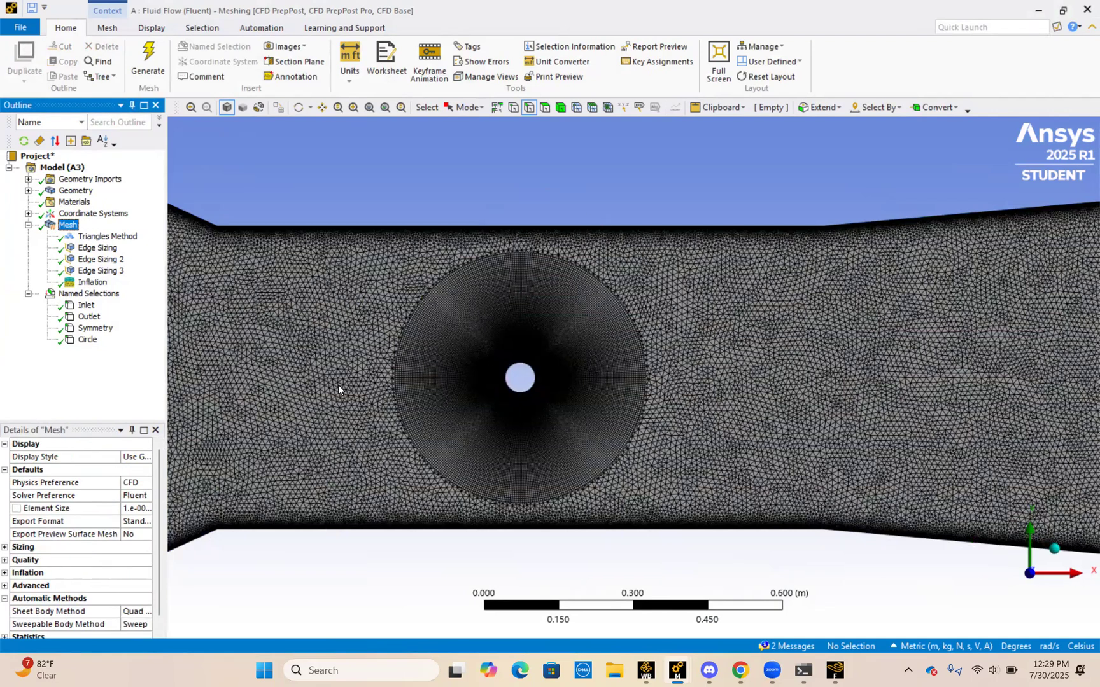
pyautogui.click(96, 283)
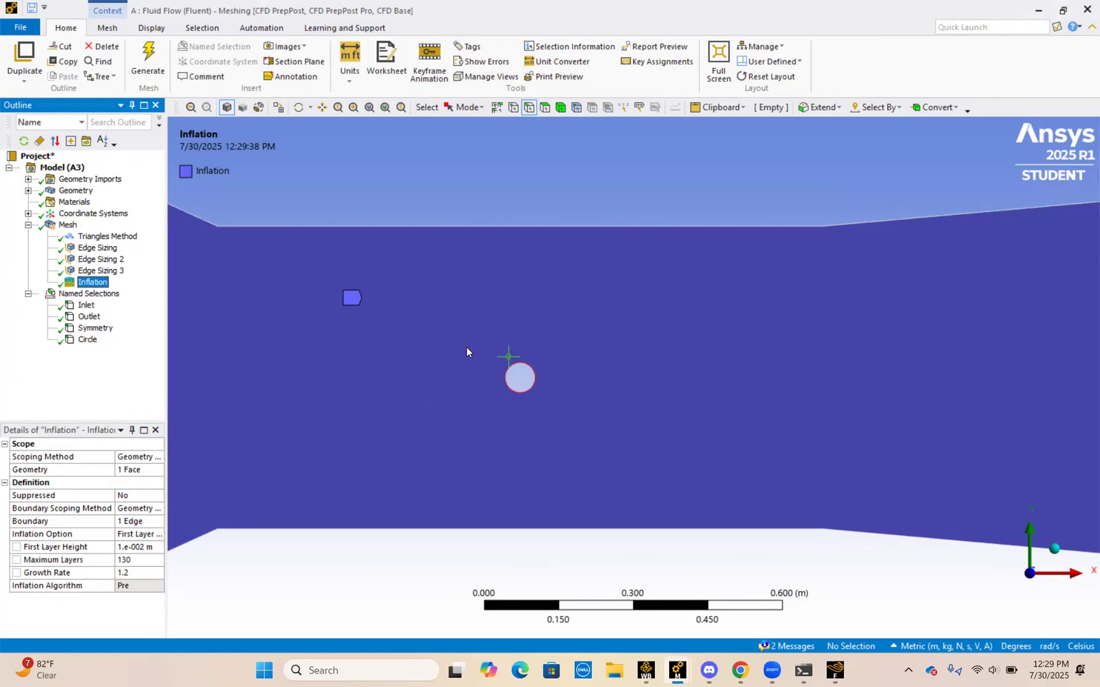
pyautogui.click(137, 547)
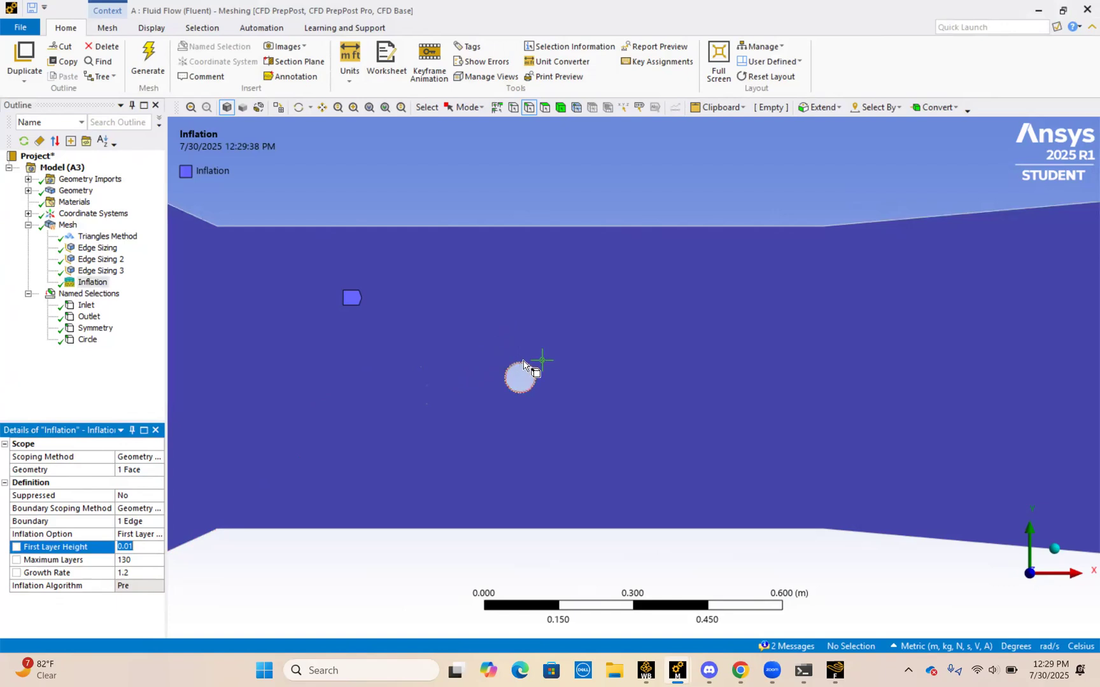
pyautogui.click(135, 562)
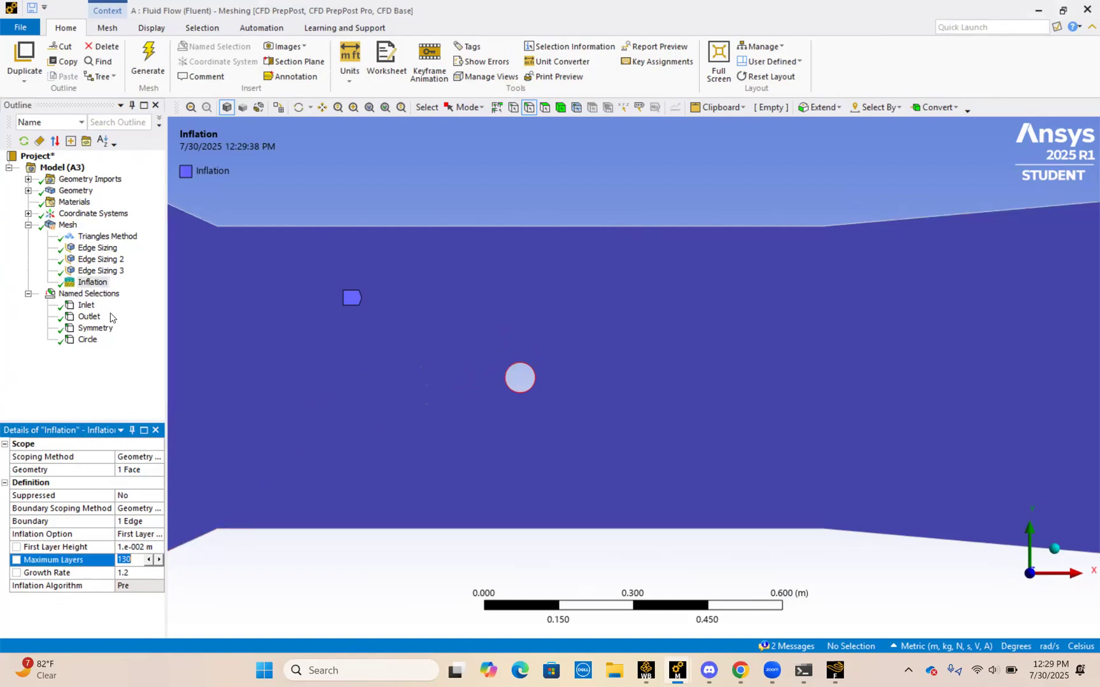
pyautogui.click(67, 226)
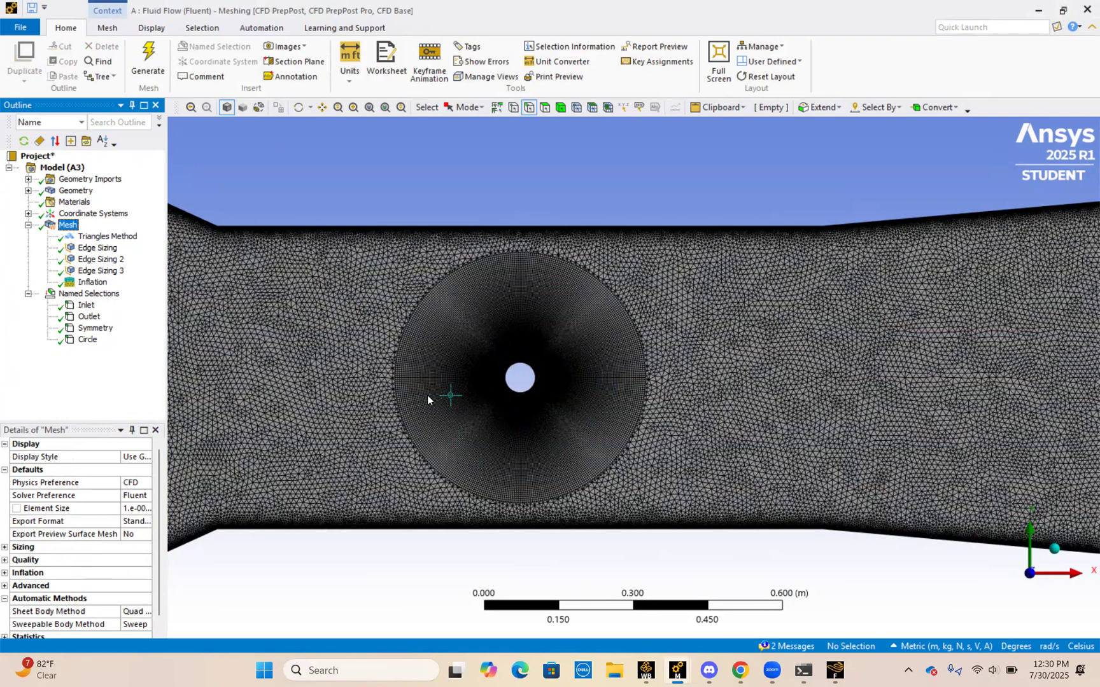
pyautogui.scroll(-1, 335, 356)
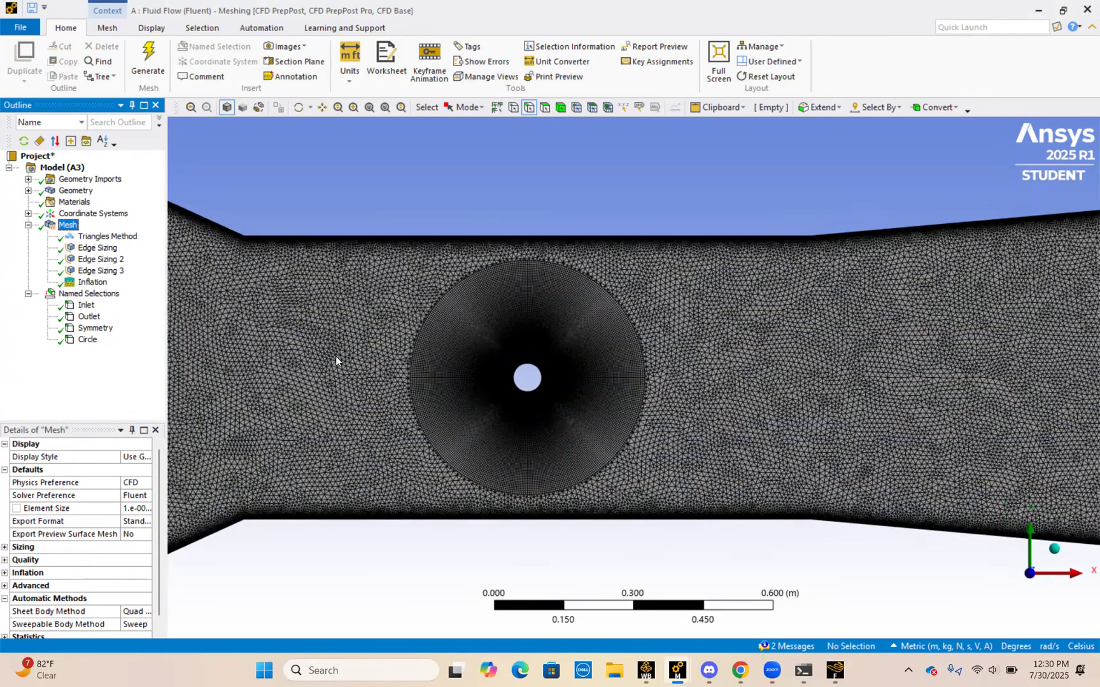
# Step: Start creating a named selection from the channel's inlet edge and cancel the naming dialog
pyautogui.scroll(-3, 335, 361)
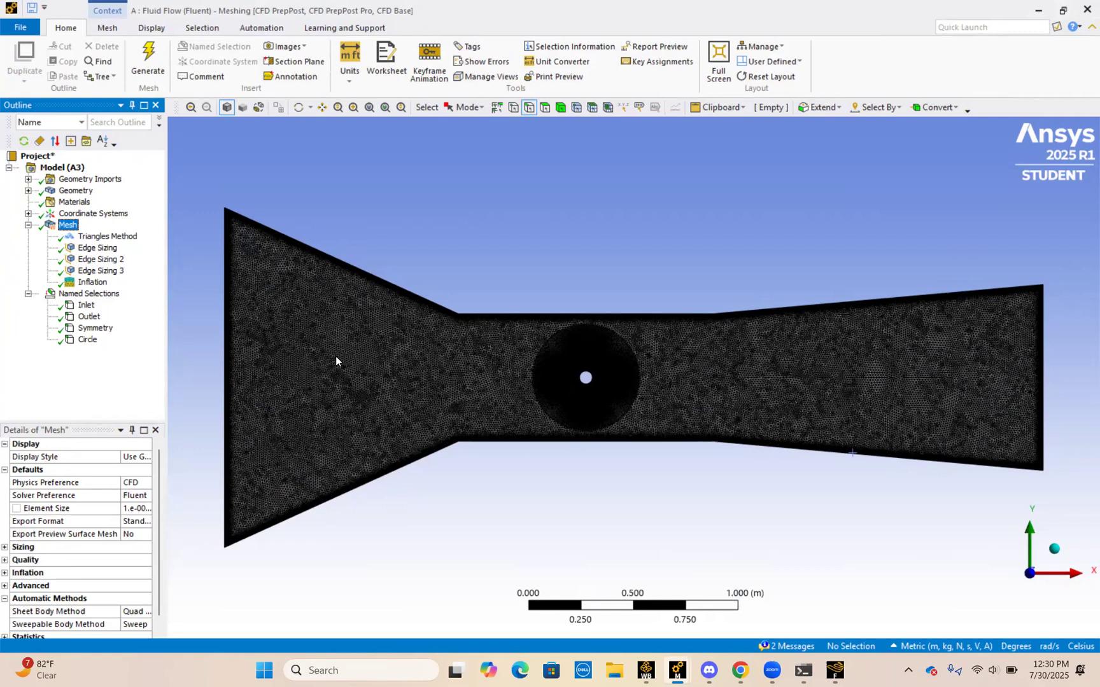
pyautogui.click(221, 374)
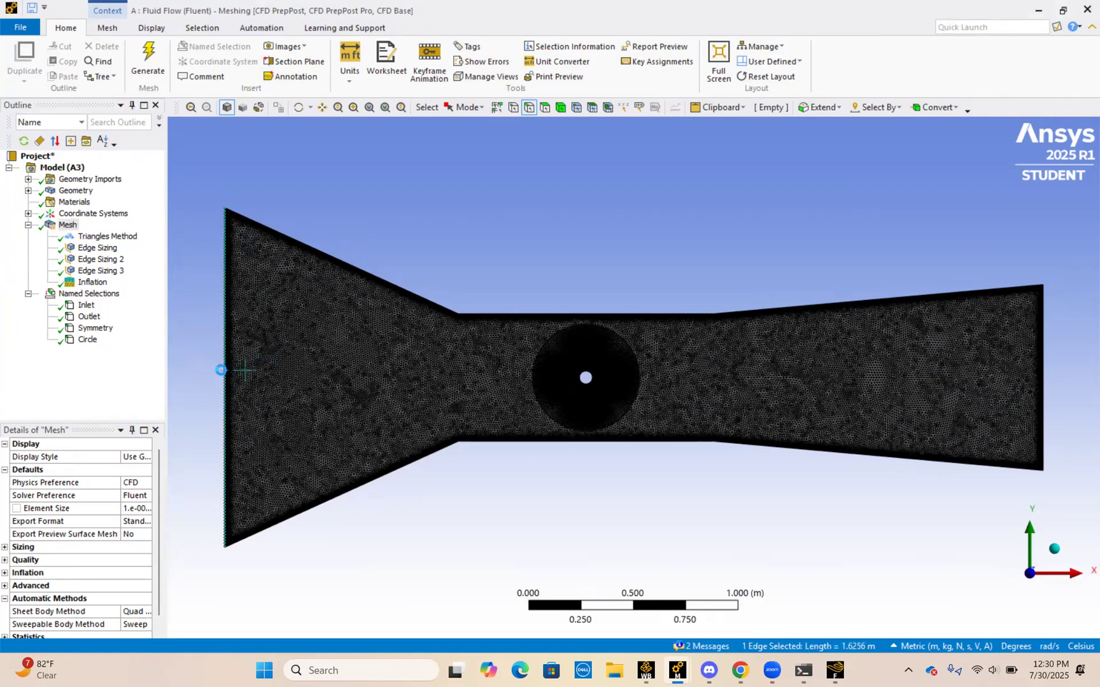
pyautogui.press('n')
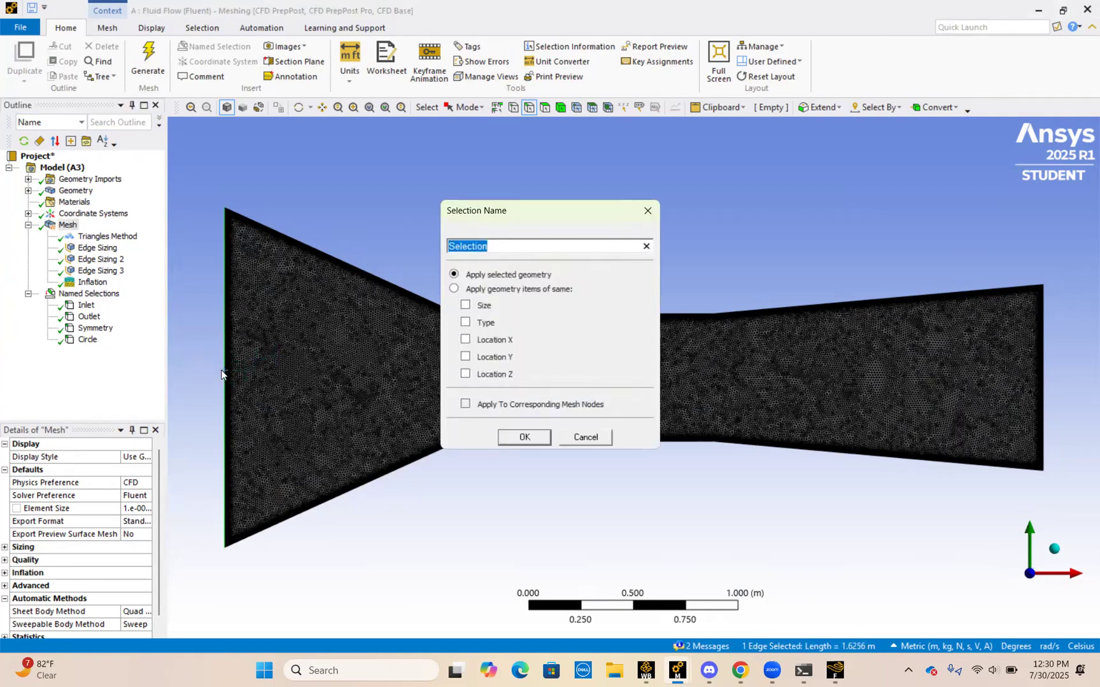
pyautogui.press('BackSpace')
pyautogui.click(647, 214)
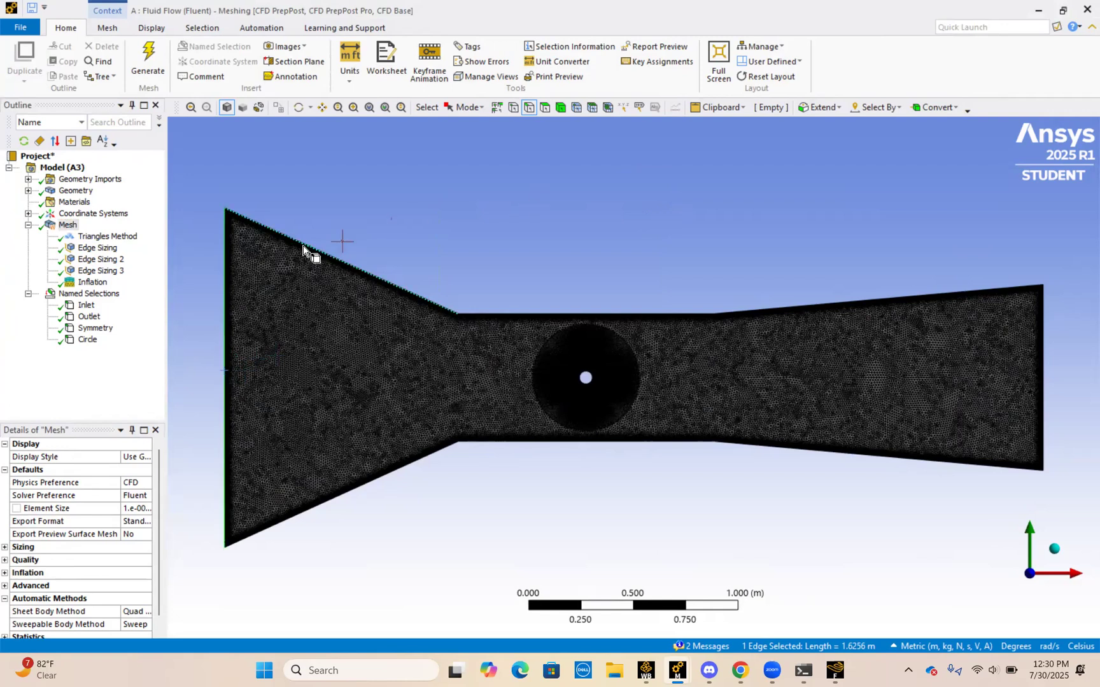
# Step: Inspect which edges the Inlet, Outlet and Circle named selections cover
pyautogui.click(86, 306)
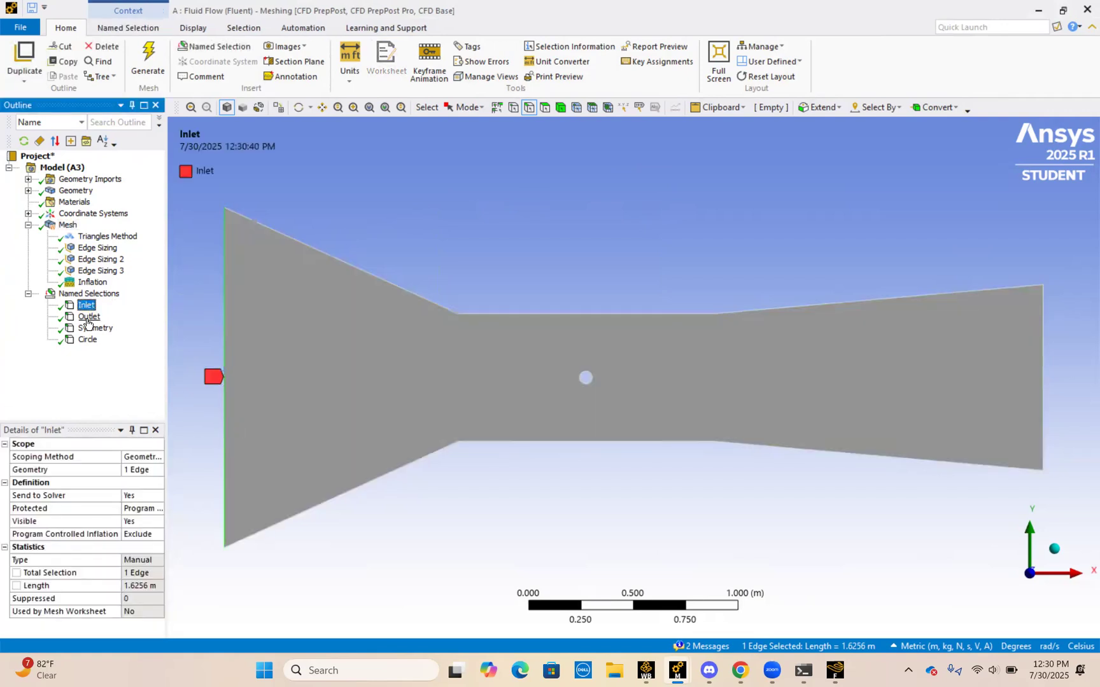
pyautogui.click(88, 317)
pyautogui.click(88, 339)
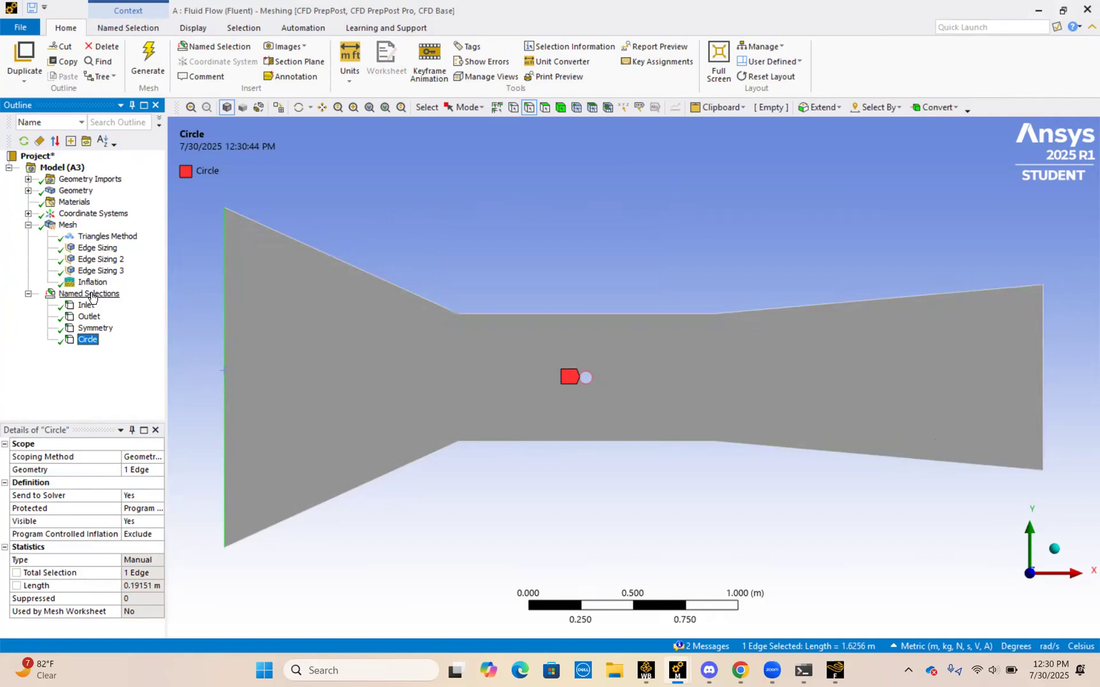
# Step: Start a named selection from the channel's three upper wall edges, cancel the naming dialog and clear the edge selection
pyautogui.click(192, 312)
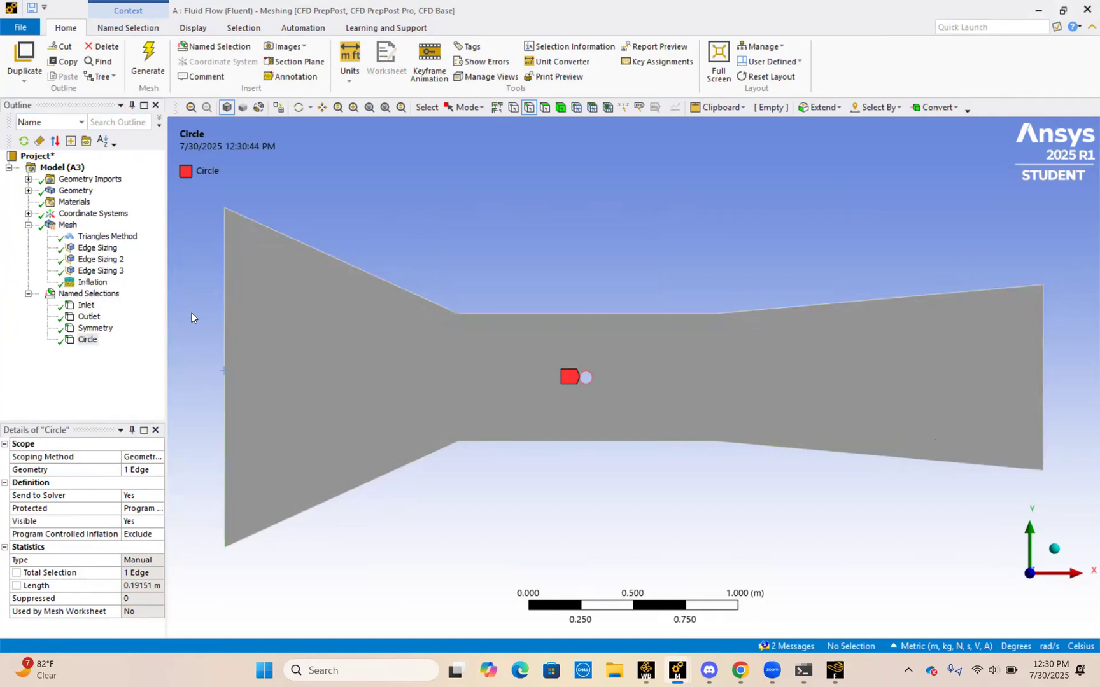
pyautogui.click(376, 281)
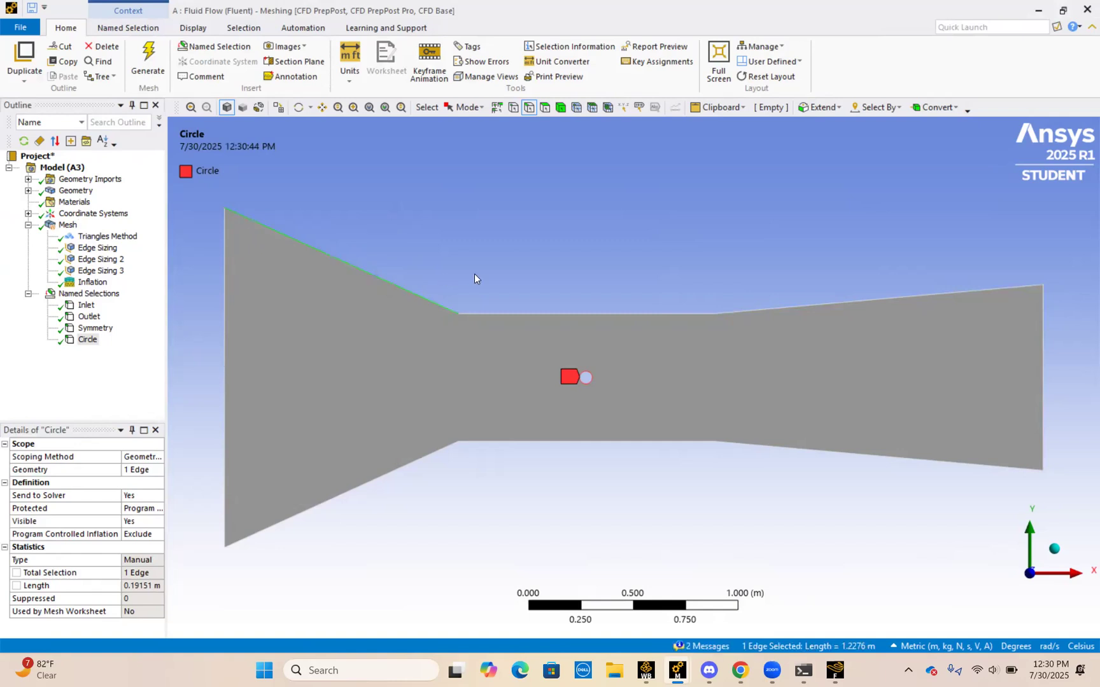
pyautogui.keyDown('ctrl'); pyautogui.click(492, 314); pyautogui.keyUp('ctrl')
pyautogui.keyDown('ctrl'); pyautogui.click(827, 303); pyautogui.keyUp('ctrl')
pyautogui.press('n')
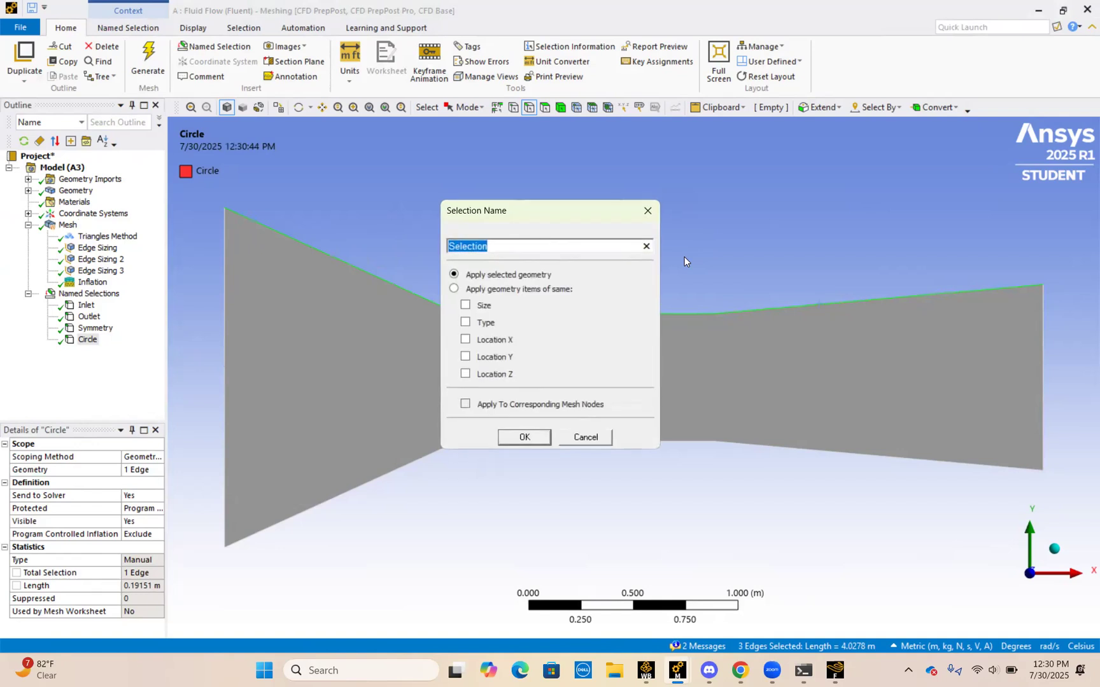
pyautogui.click(645, 210)
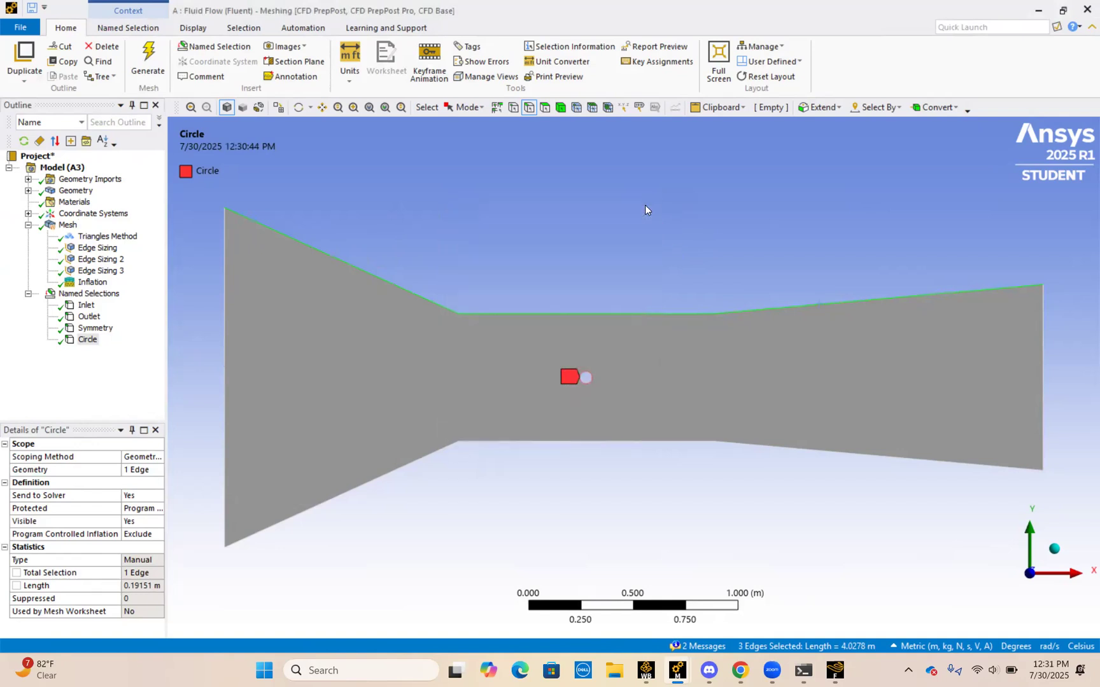
pyautogui.click(387, 219)
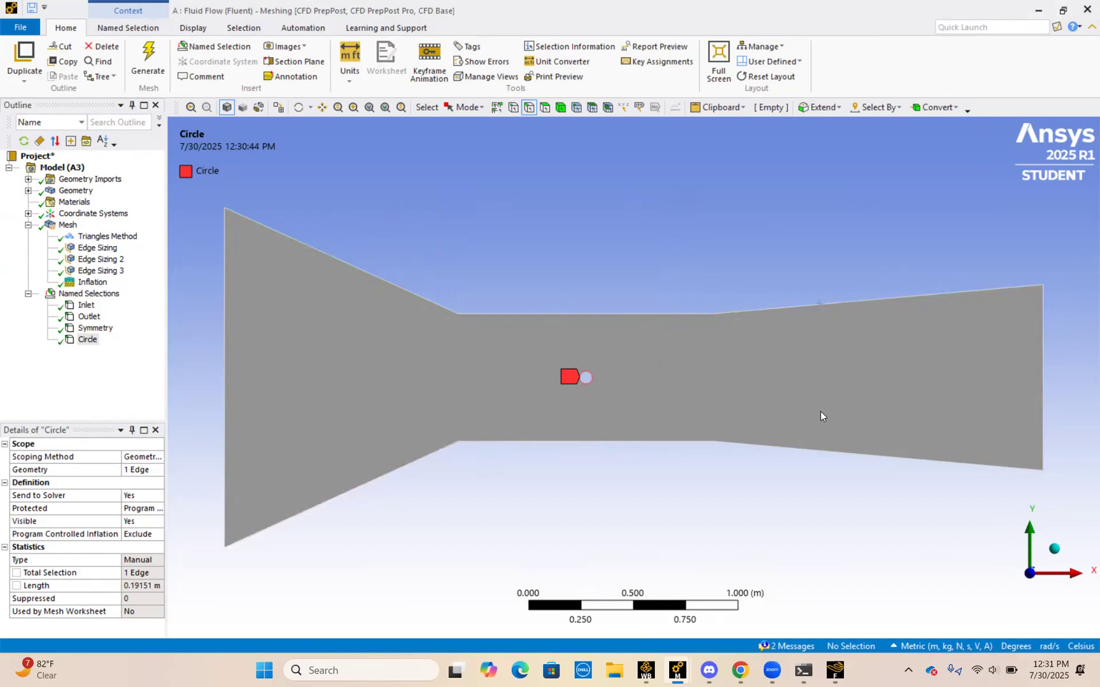
# Step: Compare the edges assigned to the Symmetry named selection with those of the Circle named selection
pyautogui.click(95, 329)
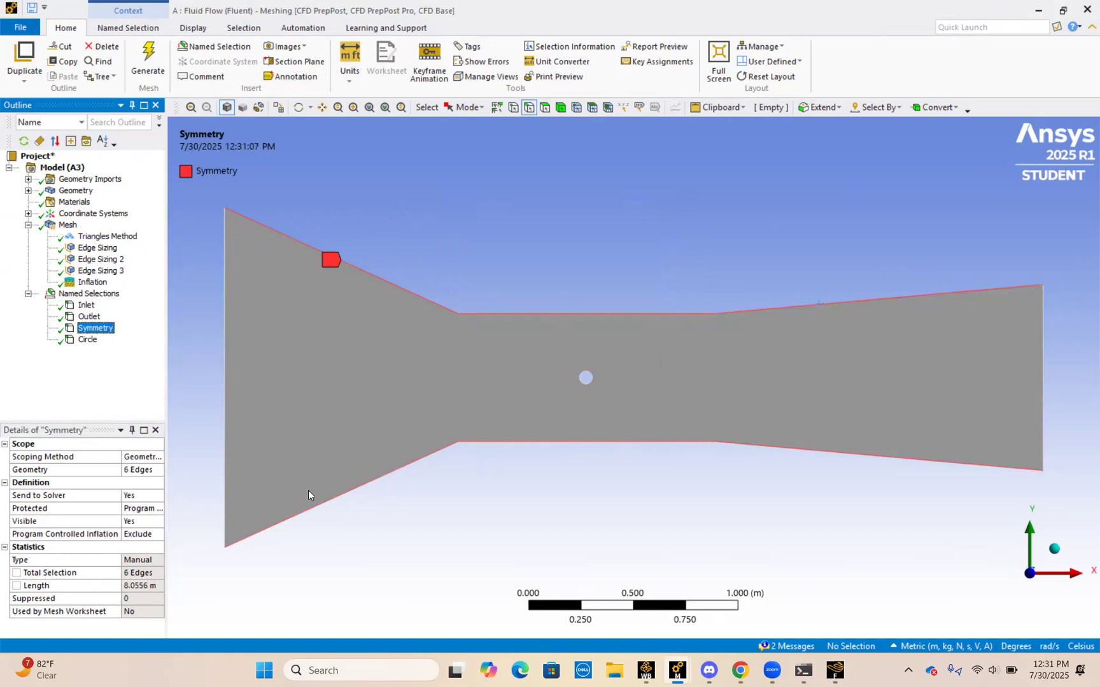
pyautogui.click(88, 340)
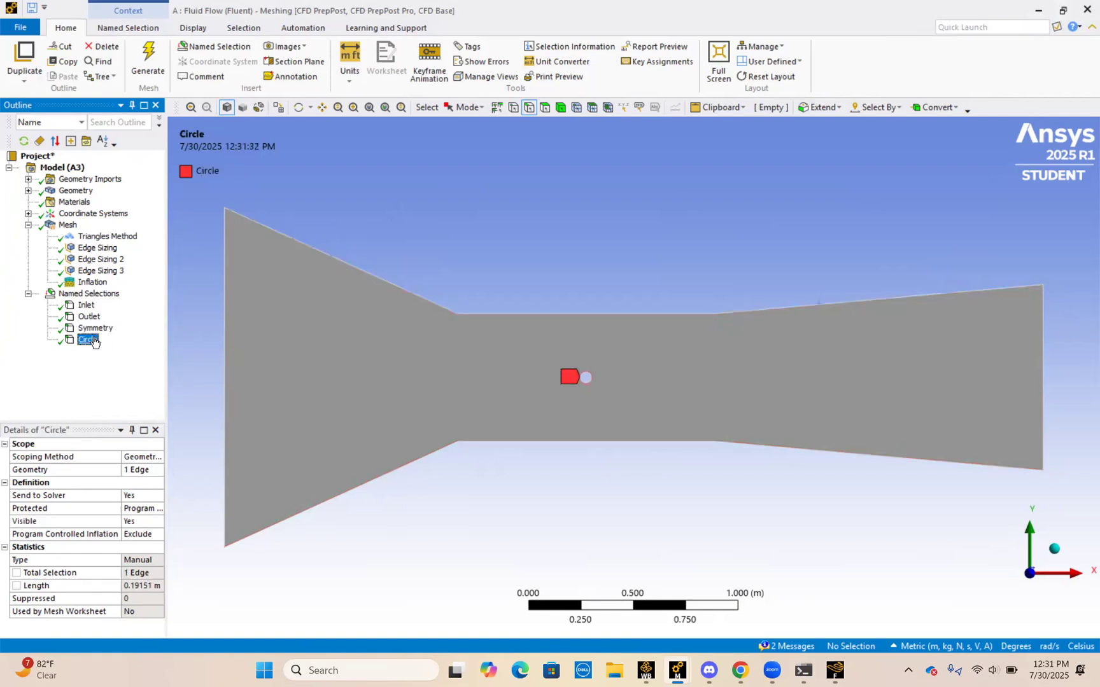
# Step: Switch from Meshing to the Fluent solver and examine the static pressure contours along the whole channel
pyautogui.click(1038, 11)
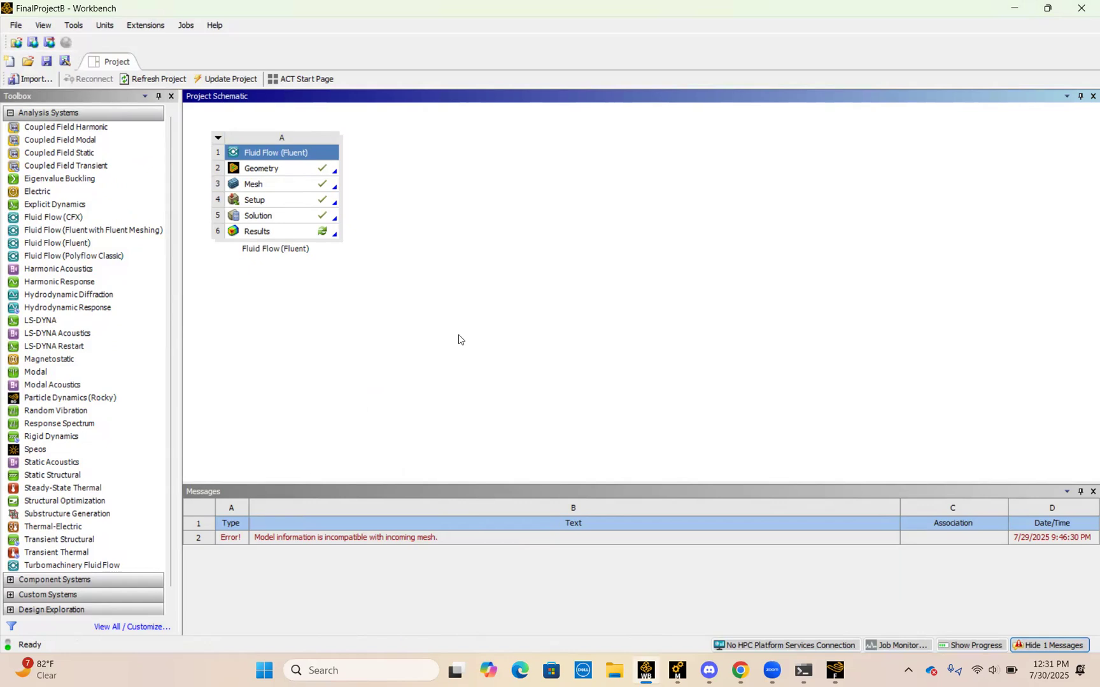
pyautogui.click(837, 671)
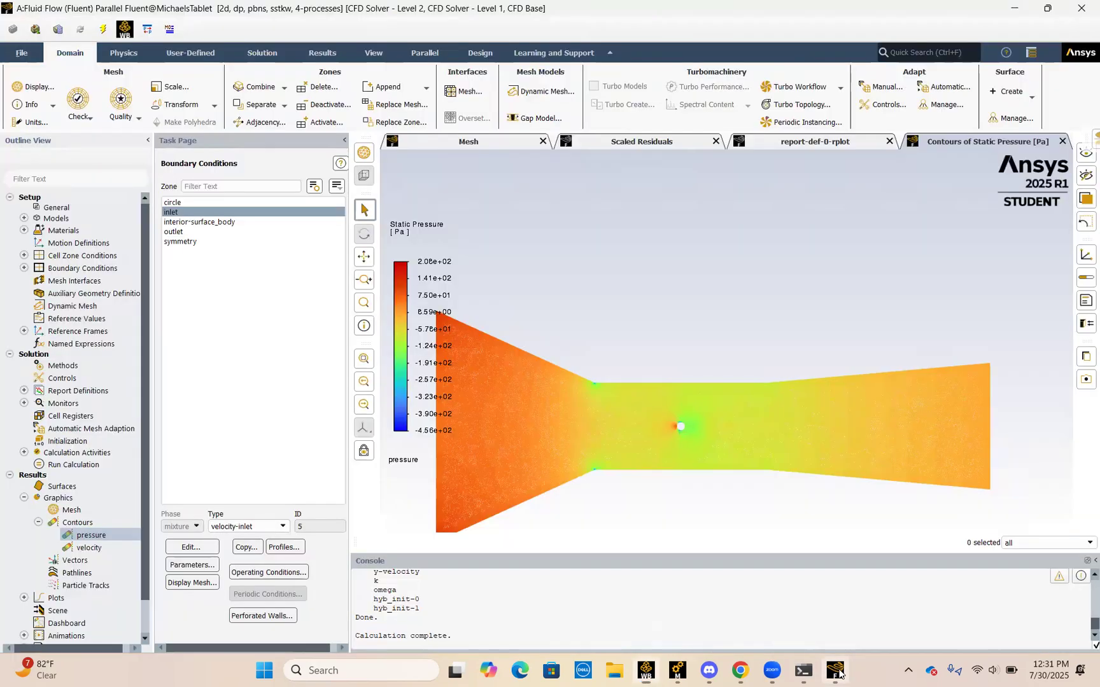
pyautogui.click(14, 345)
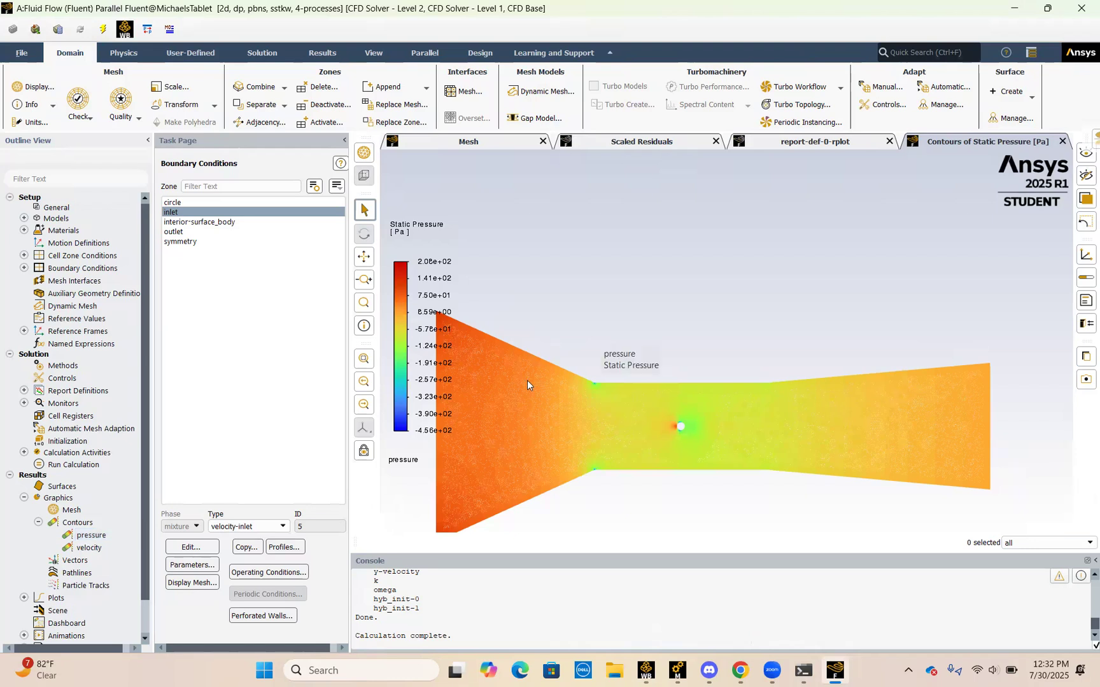
pyautogui.scroll(2, 545, 404)
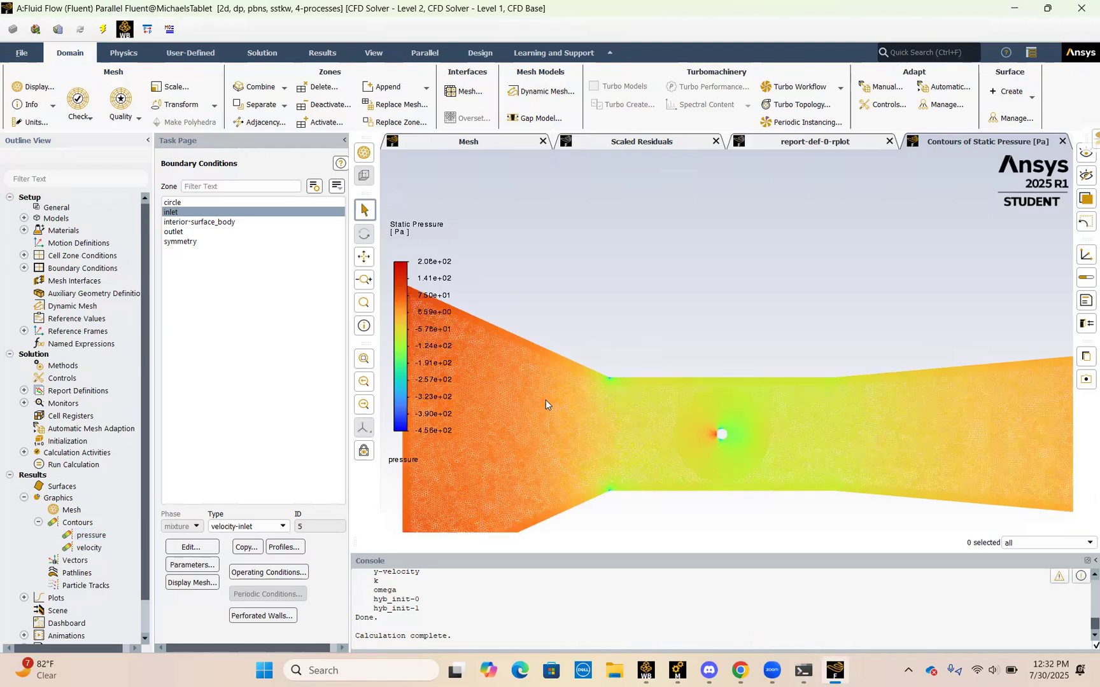
pyautogui.scroll(2, 545, 405)
pyautogui.scroll(-4, 546, 405)
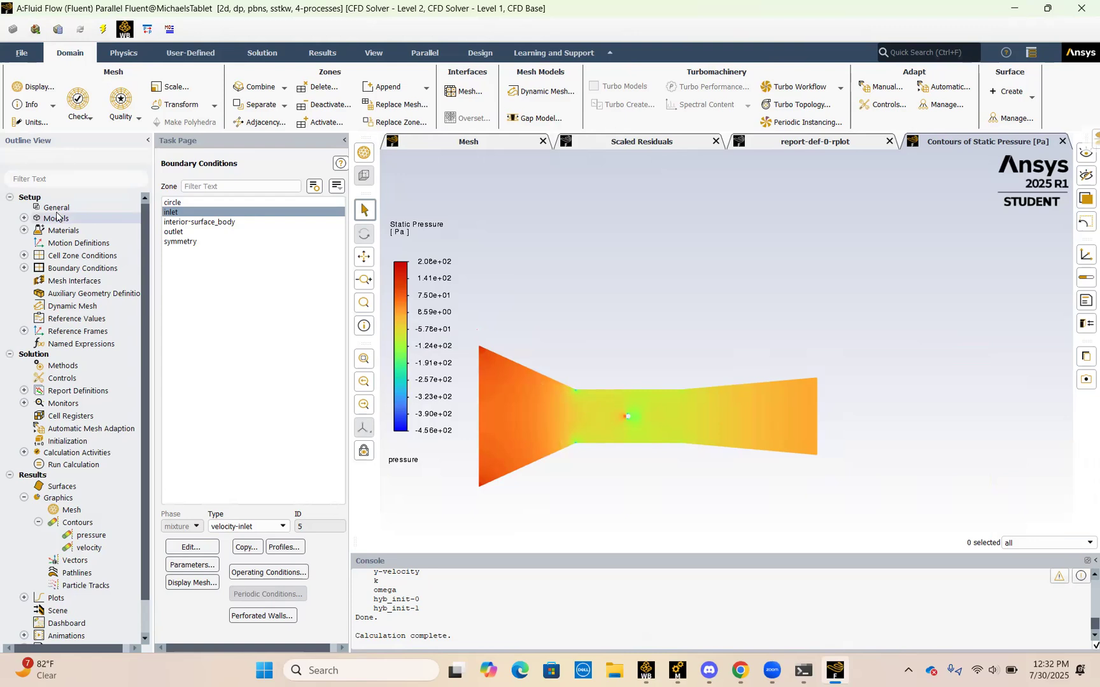
# Step: Review the Viscous model settings, keeping k-omega (2 eqn) with the SST option
pyautogui.click(24, 218)
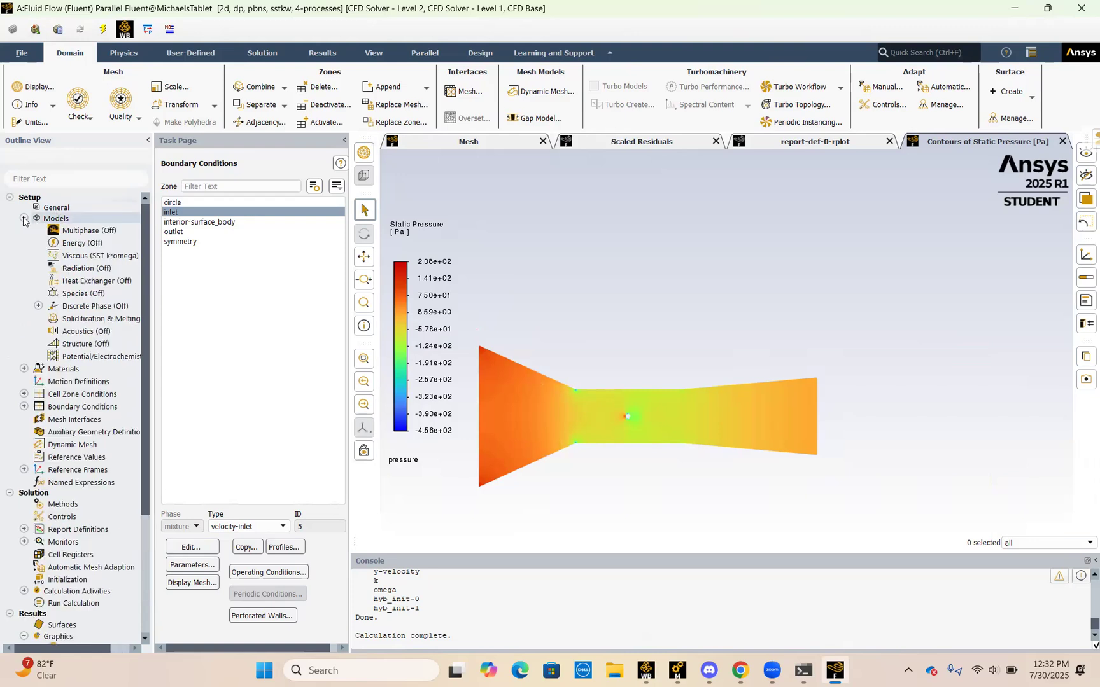
pyautogui.doubleClick(91, 256)
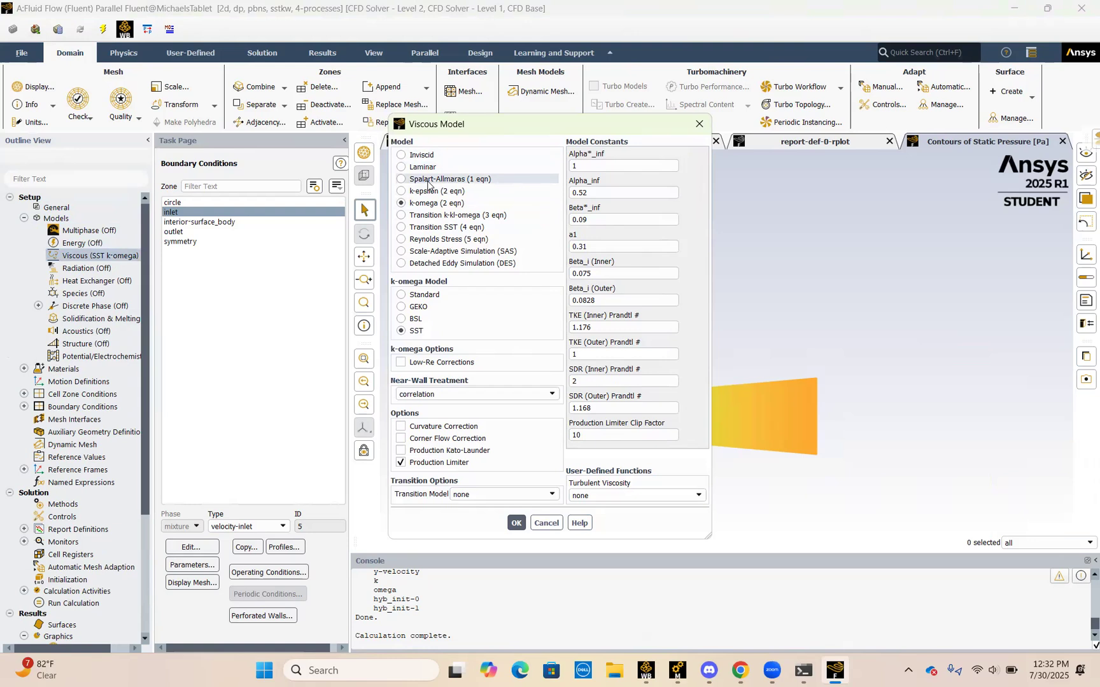
pyautogui.click(520, 523)
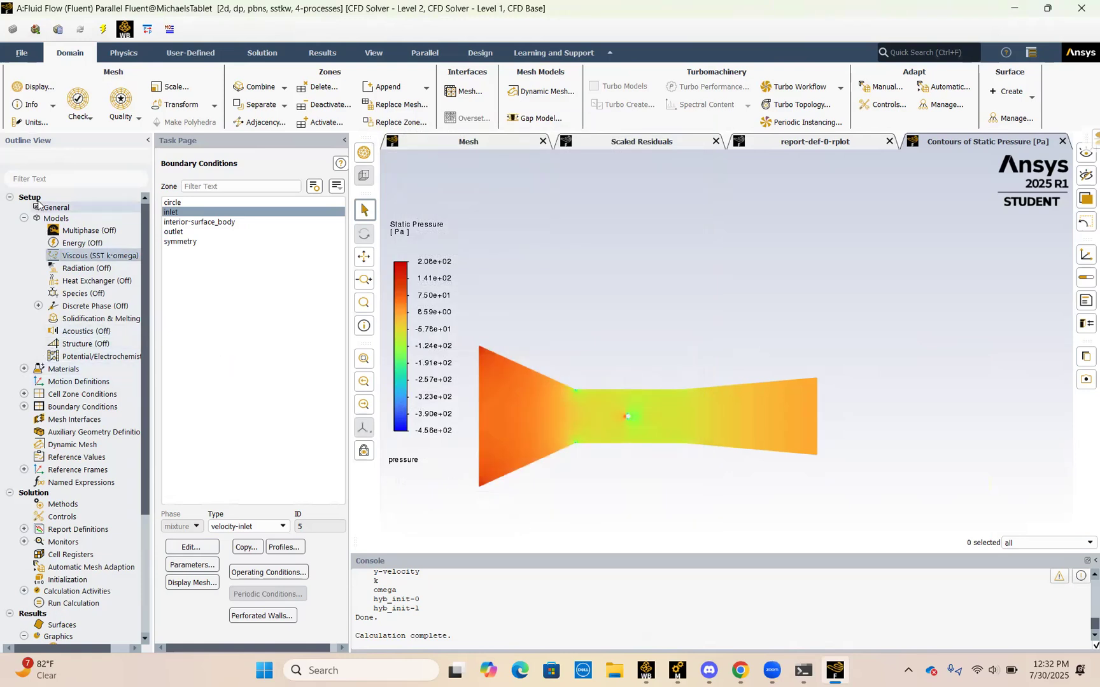
pyautogui.click(23, 219)
# Step: Look through the defined solid and fluid materials, and check the density and viscosity of air
pyautogui.click(23, 231)
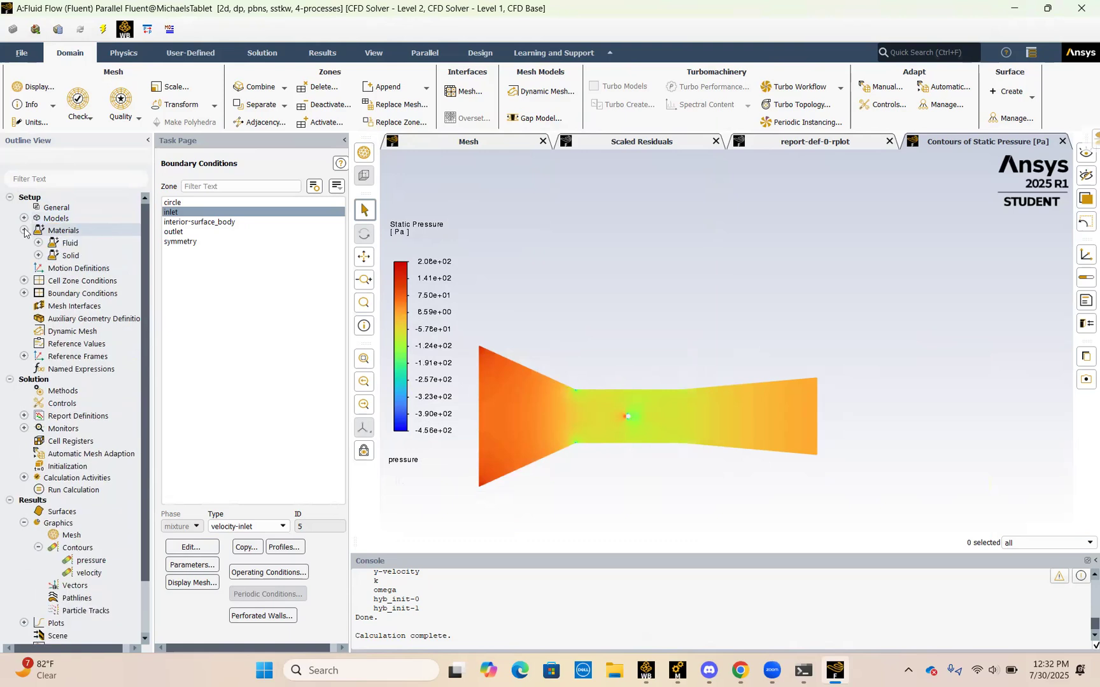
pyautogui.click(39, 255)
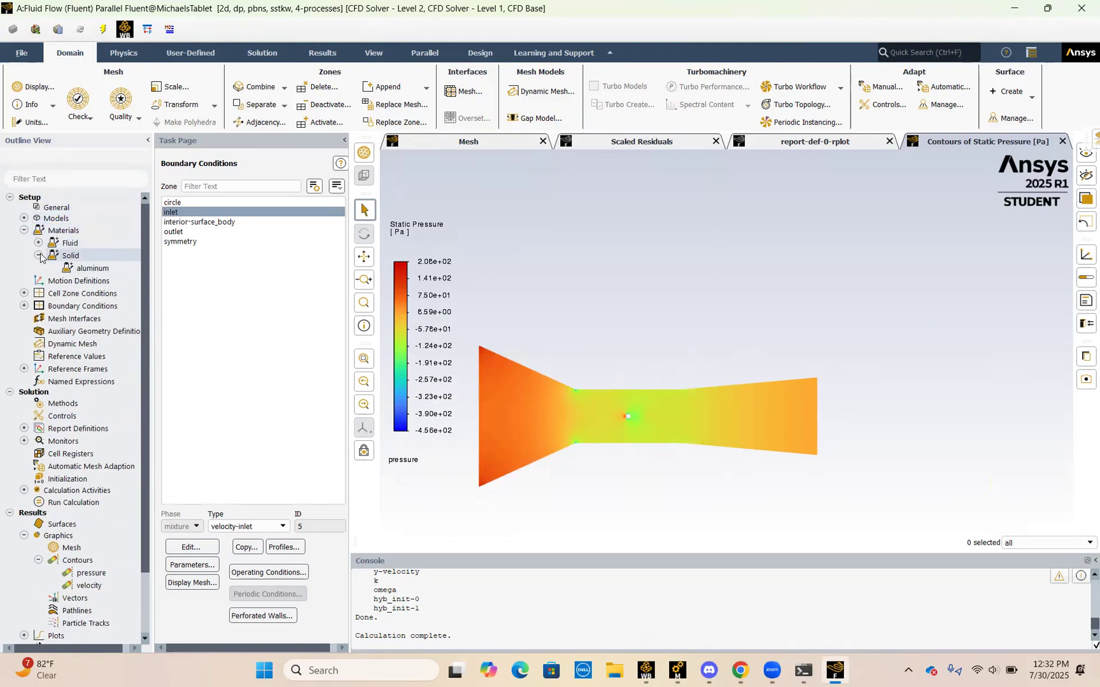
pyautogui.click(39, 256)
pyautogui.click(39, 243)
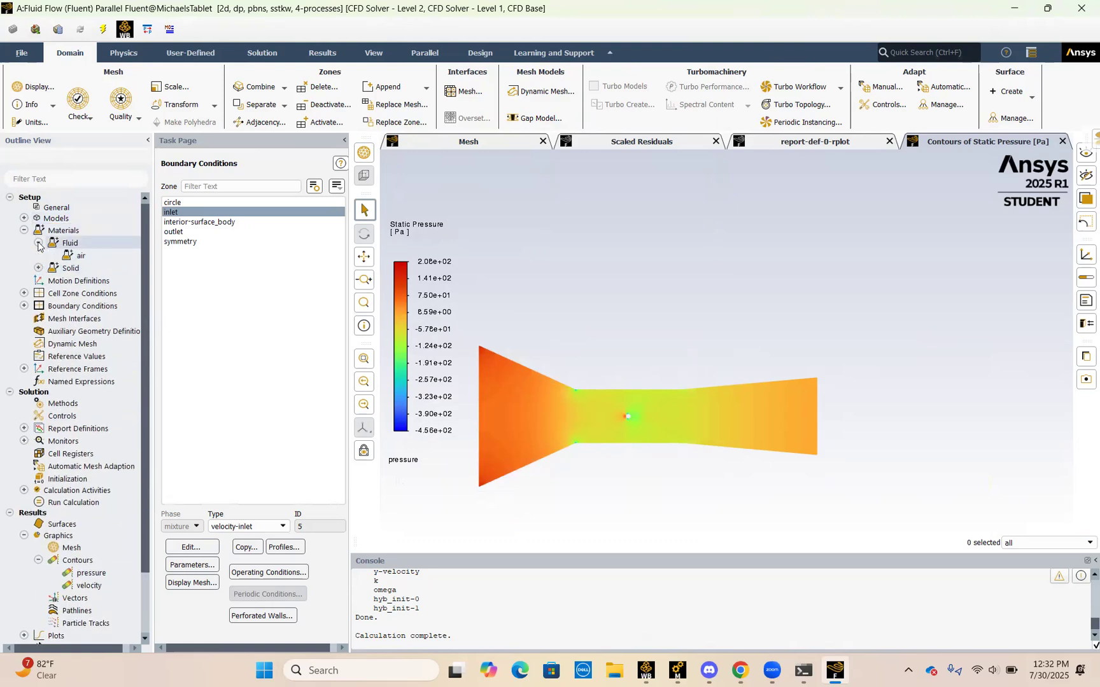
pyautogui.doubleClick(84, 256)
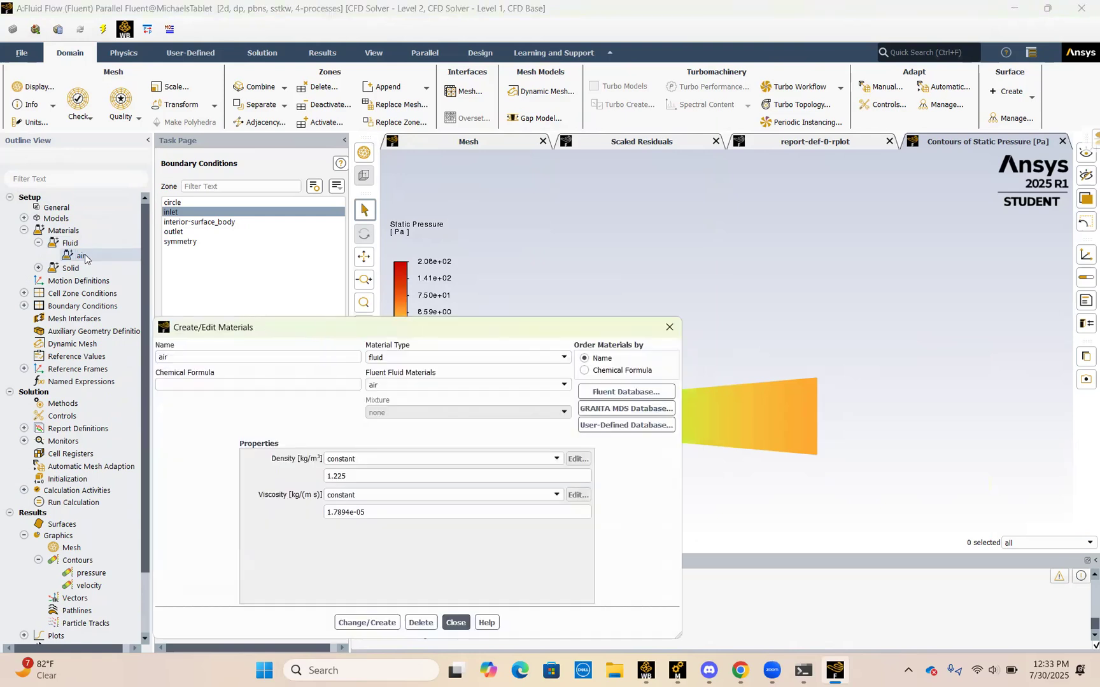
pyautogui.click(455, 623)
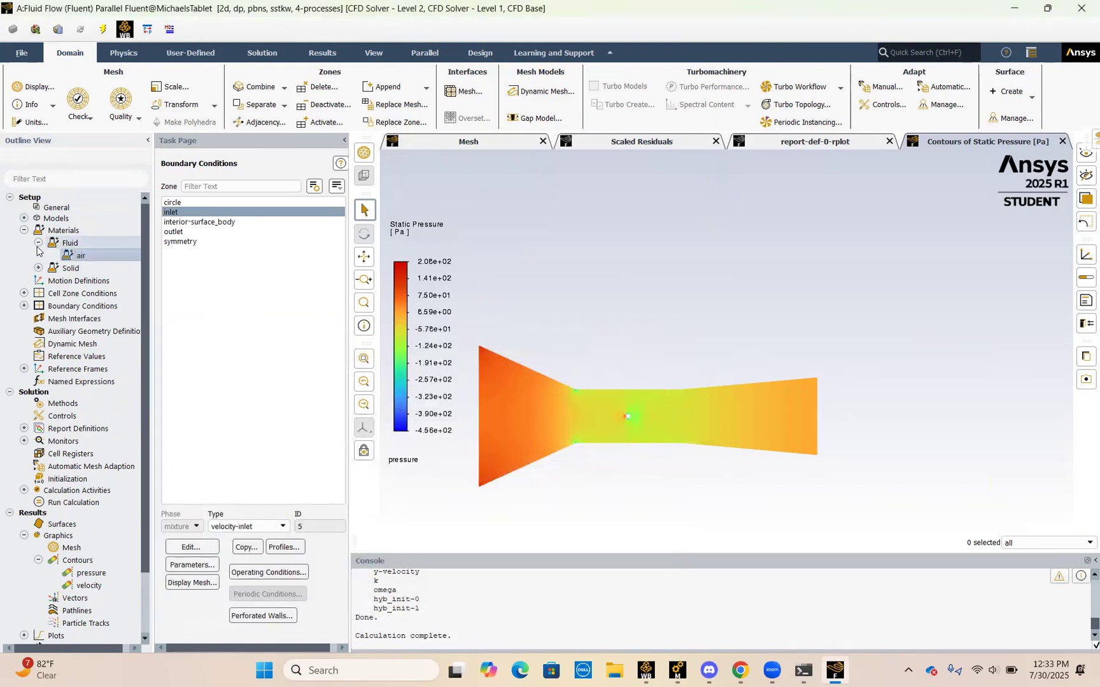
pyautogui.click(24, 231)
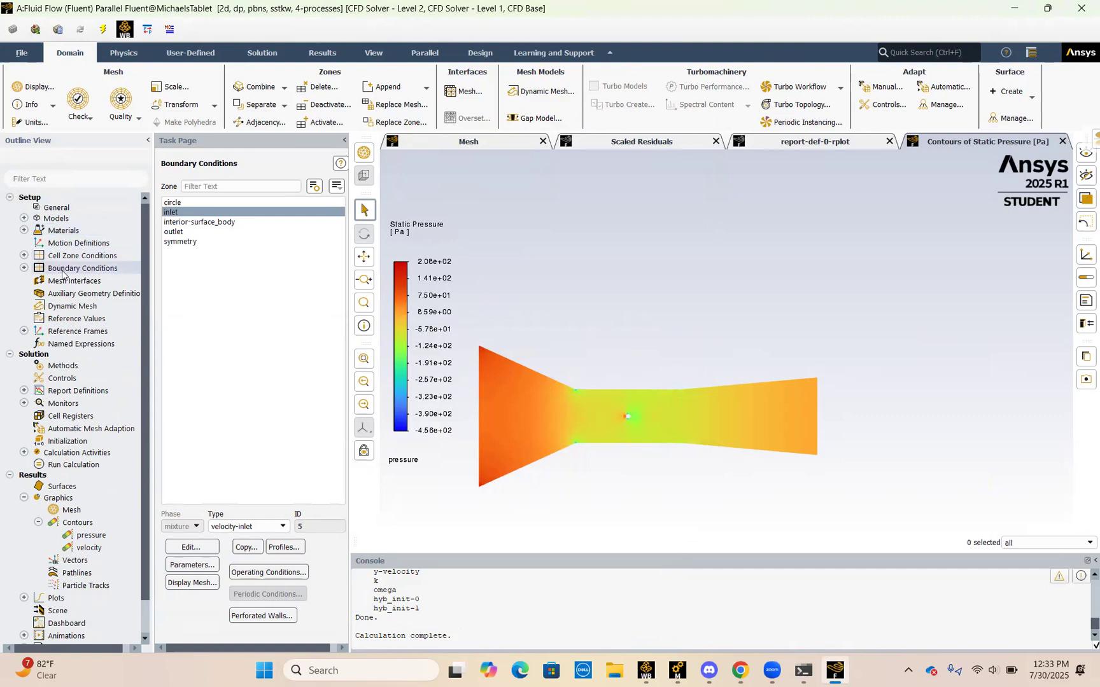
# Step: Inspect the inlet boundary condition's velocity magnitude and turbulence settings, and close them without editing
pyautogui.click(24, 268)
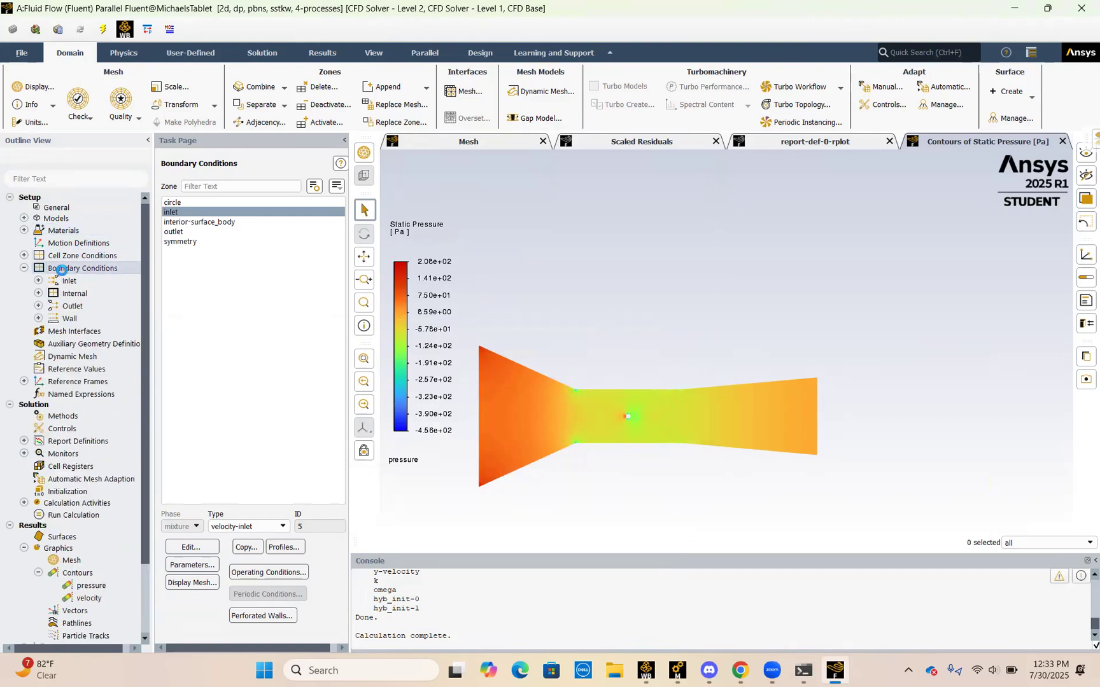
pyautogui.click(189, 200)
pyautogui.click(182, 211)
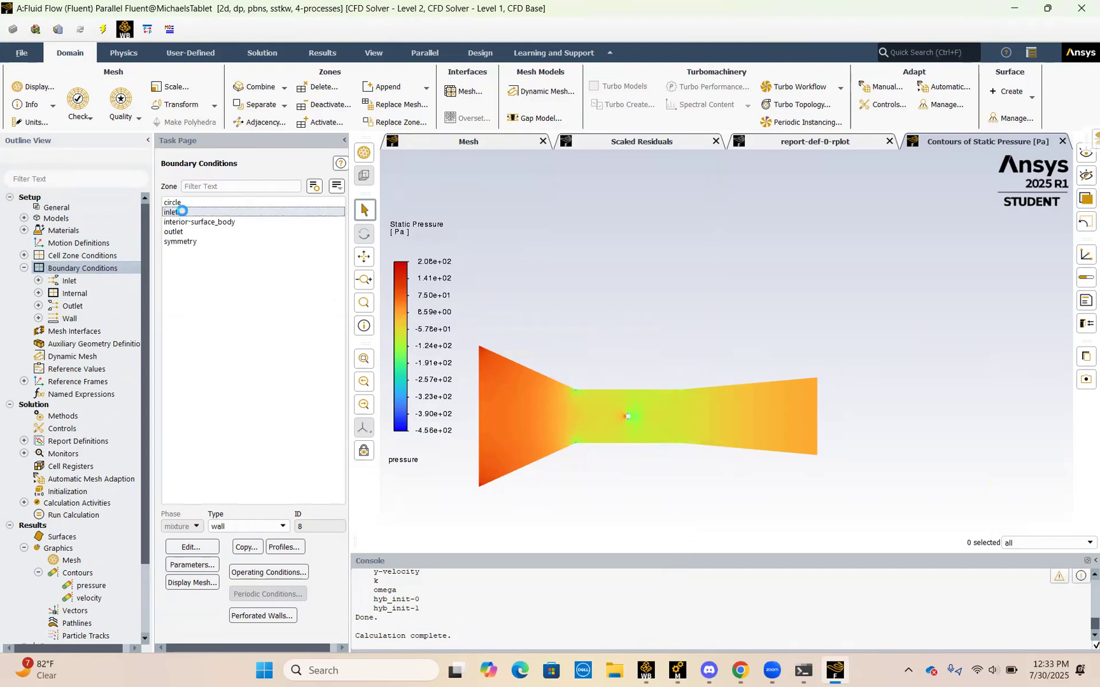
pyautogui.click(193, 547)
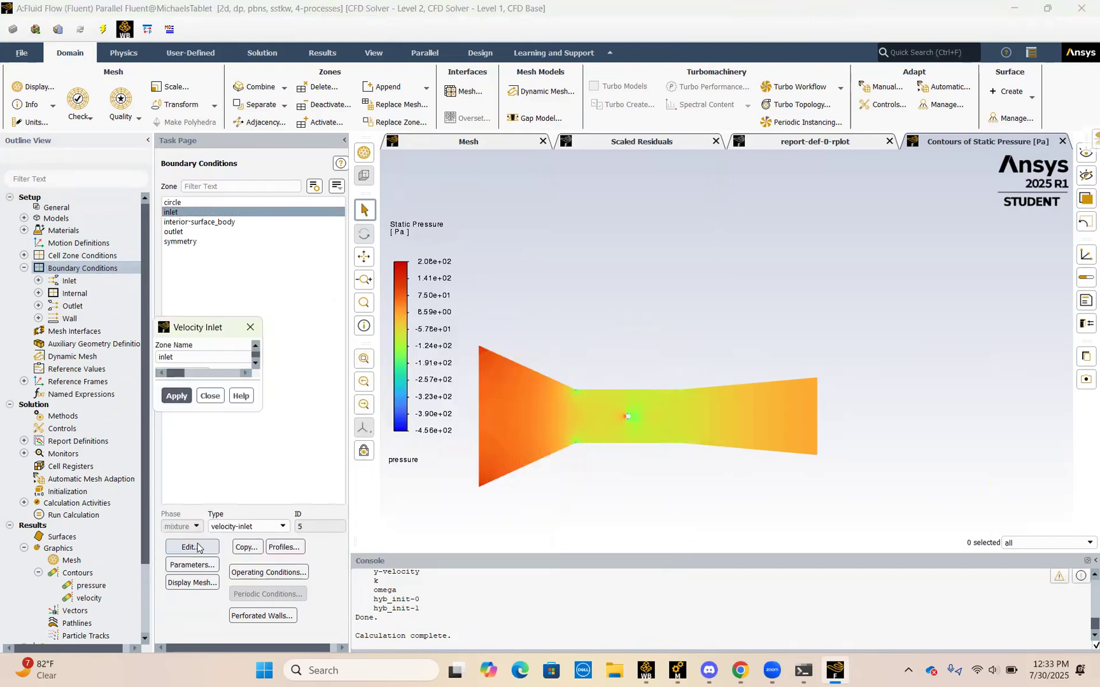
pyautogui.click(198, 547)
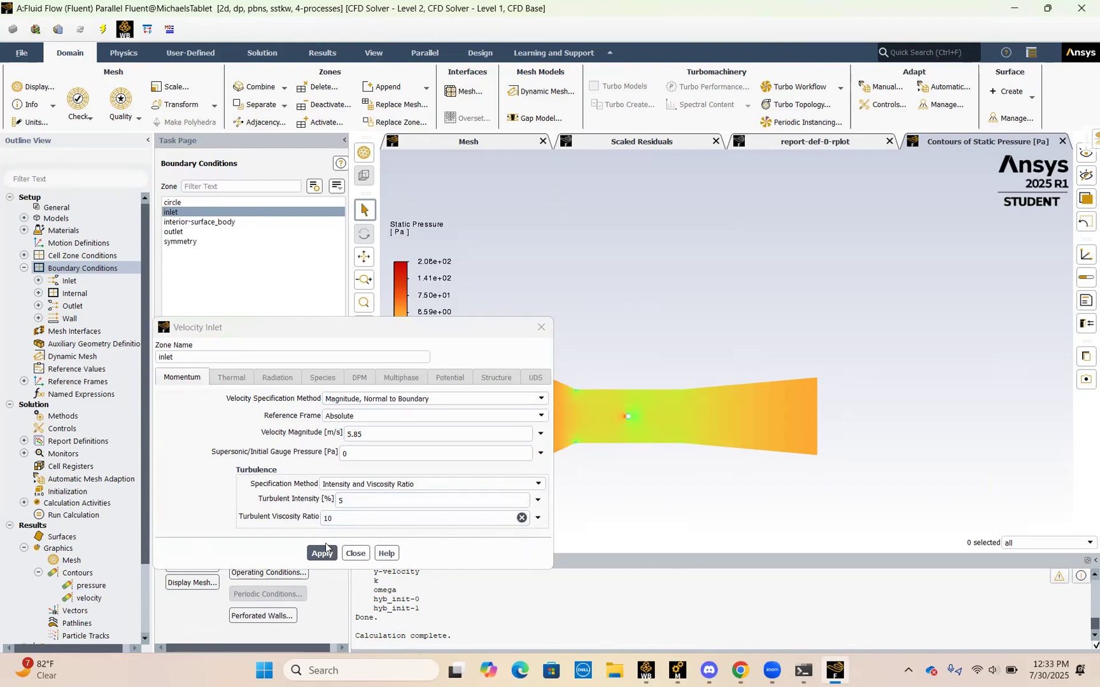
pyautogui.click(353, 553)
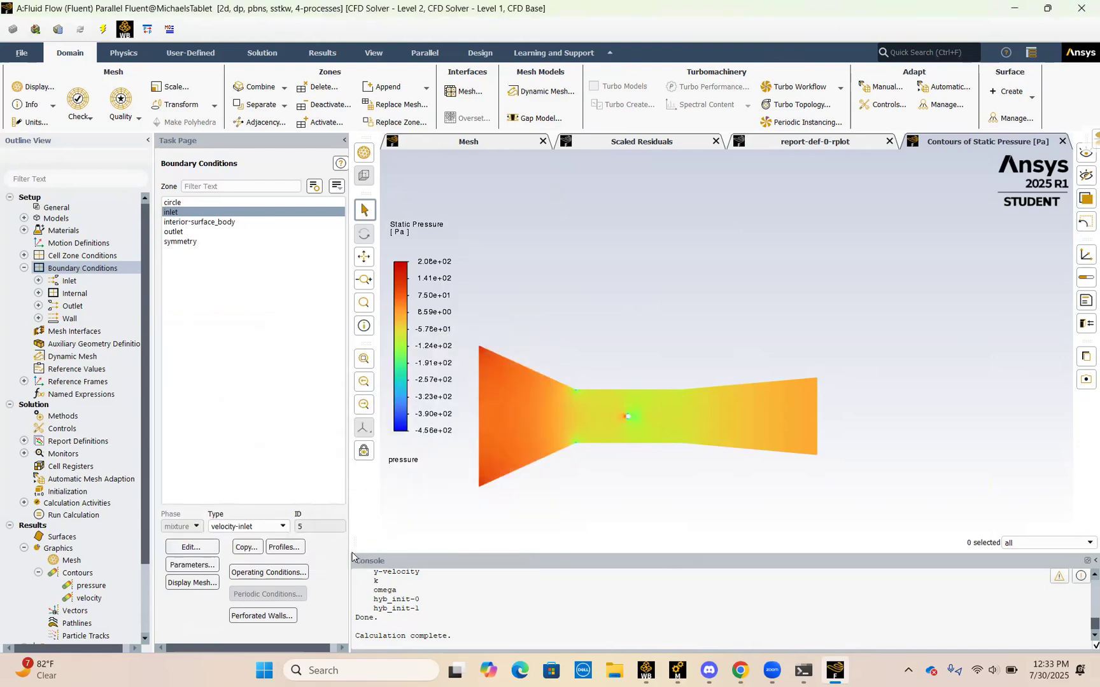
# Step: Review the outlet boundary condition's gauge pressure and backflow turbulence settings, and apply them as they are
pyautogui.click(181, 233)
pyautogui.click(194, 547)
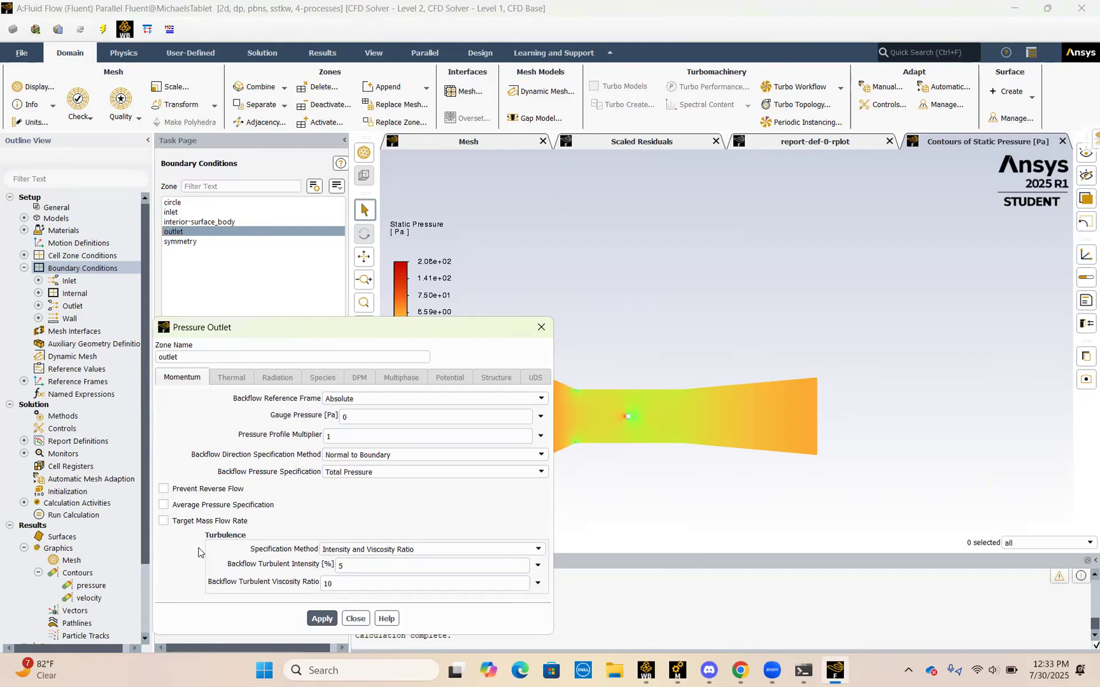
pyautogui.click(318, 619)
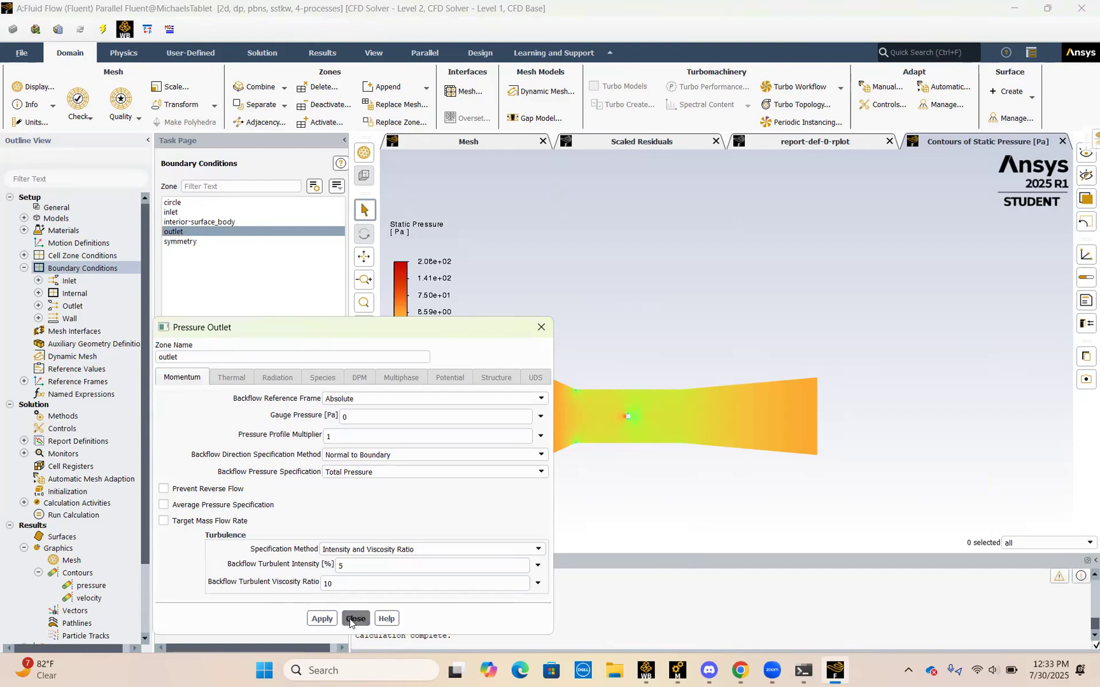
pyautogui.click(356, 619)
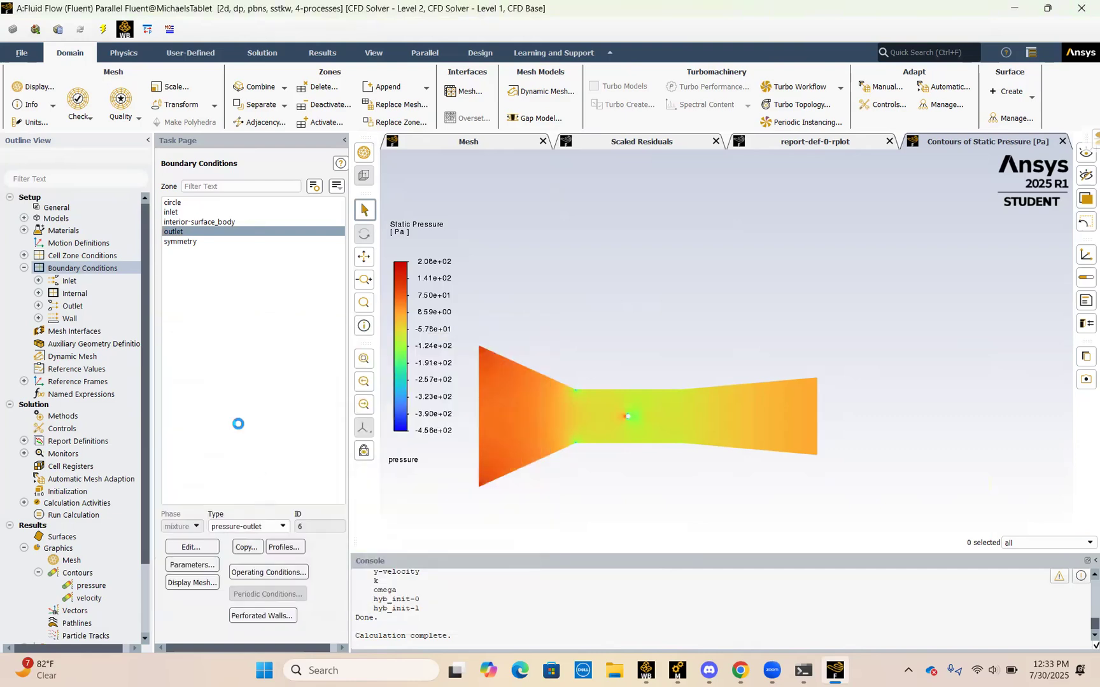
# Step: Change the symmetry zone's boundary type to symmetry, and close its dialog without renaming the zone
pyautogui.click(182, 242)
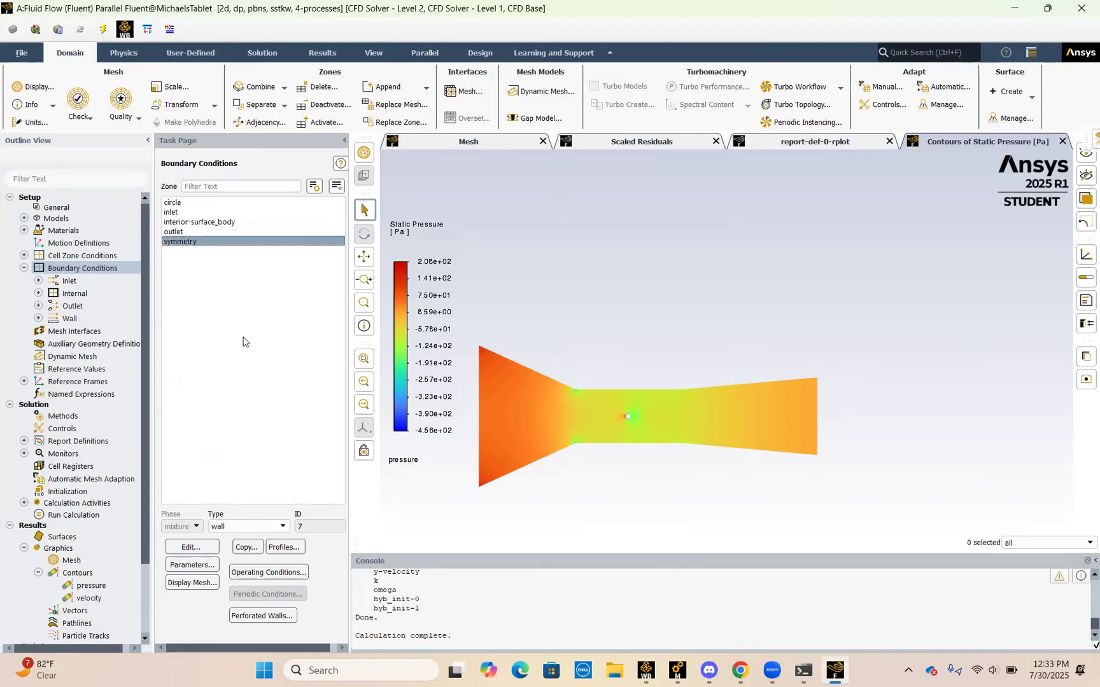
pyautogui.click(236, 526)
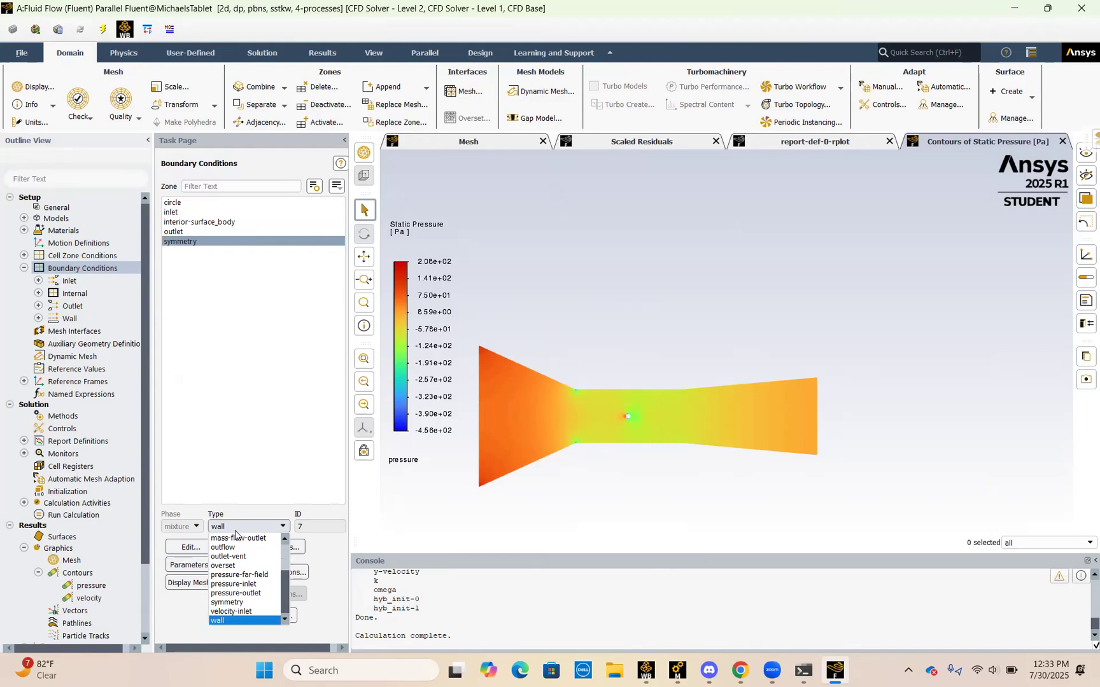
pyautogui.click(247, 602)
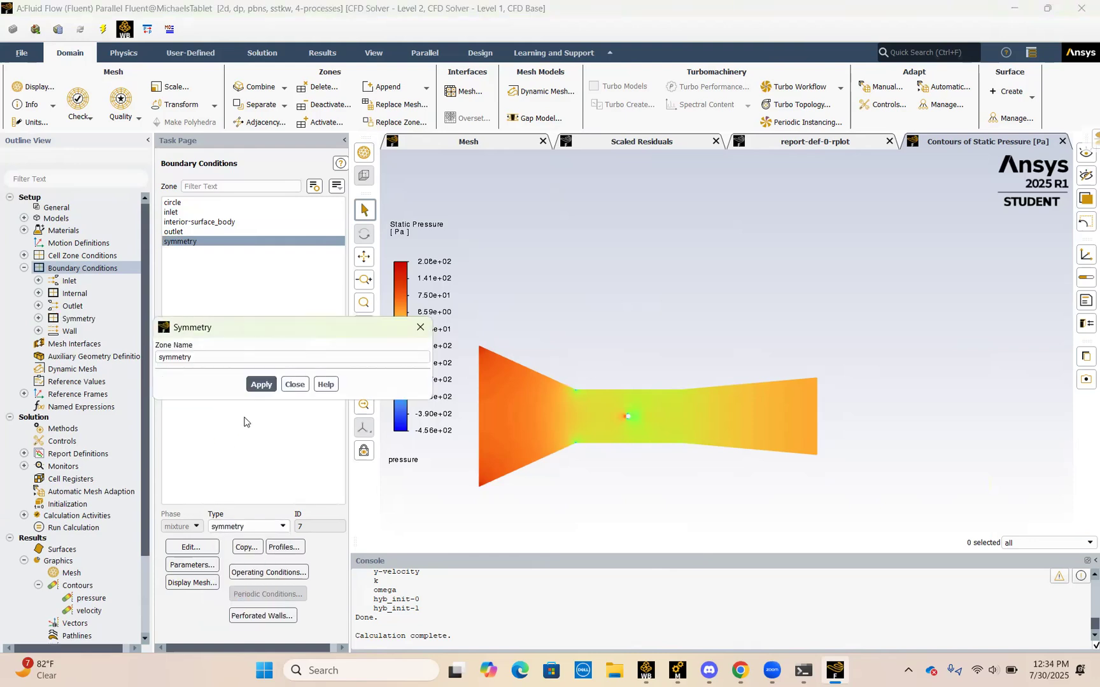
pyautogui.click(303, 386)
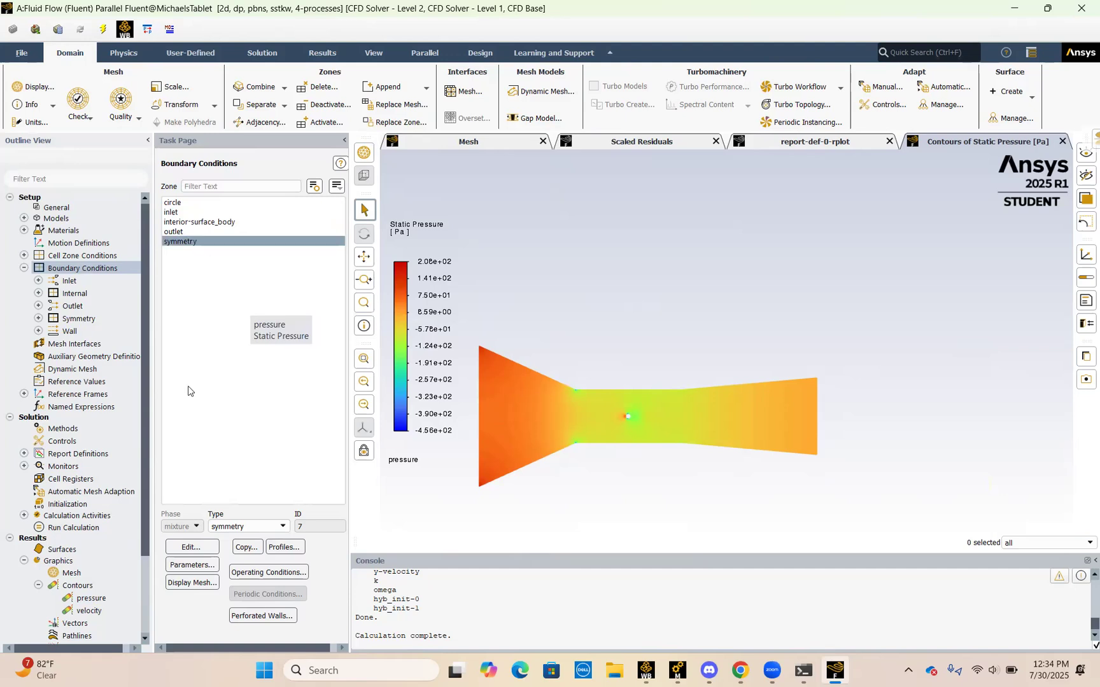
# Step: Set the symmetry zone's boundary type to wall, check the Specified Shear option, and return the shear condition to No Slip
pyautogui.click(252, 528)
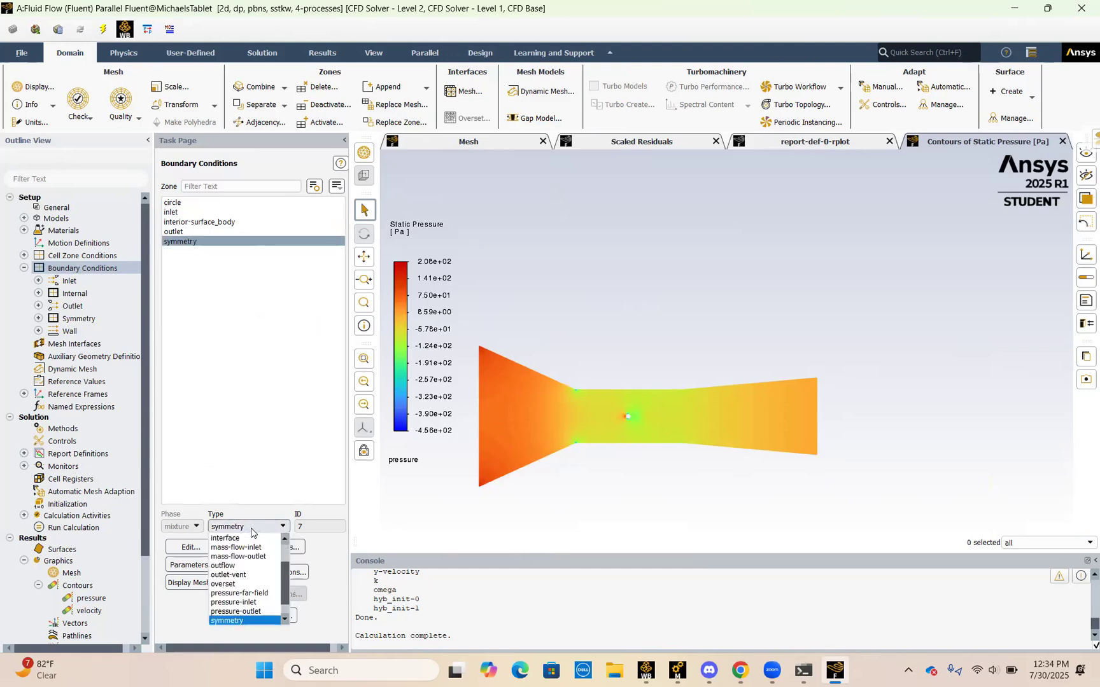
pyautogui.scroll(4, 238, 575)
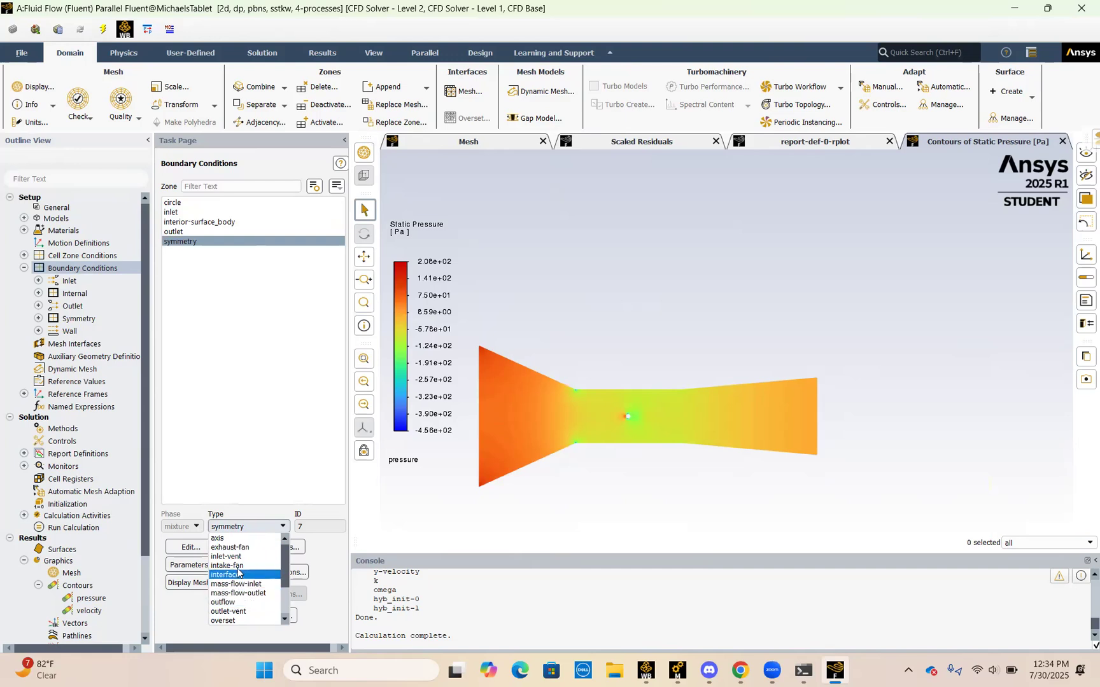
pyautogui.scroll(-5, 238, 574)
pyautogui.click(227, 621)
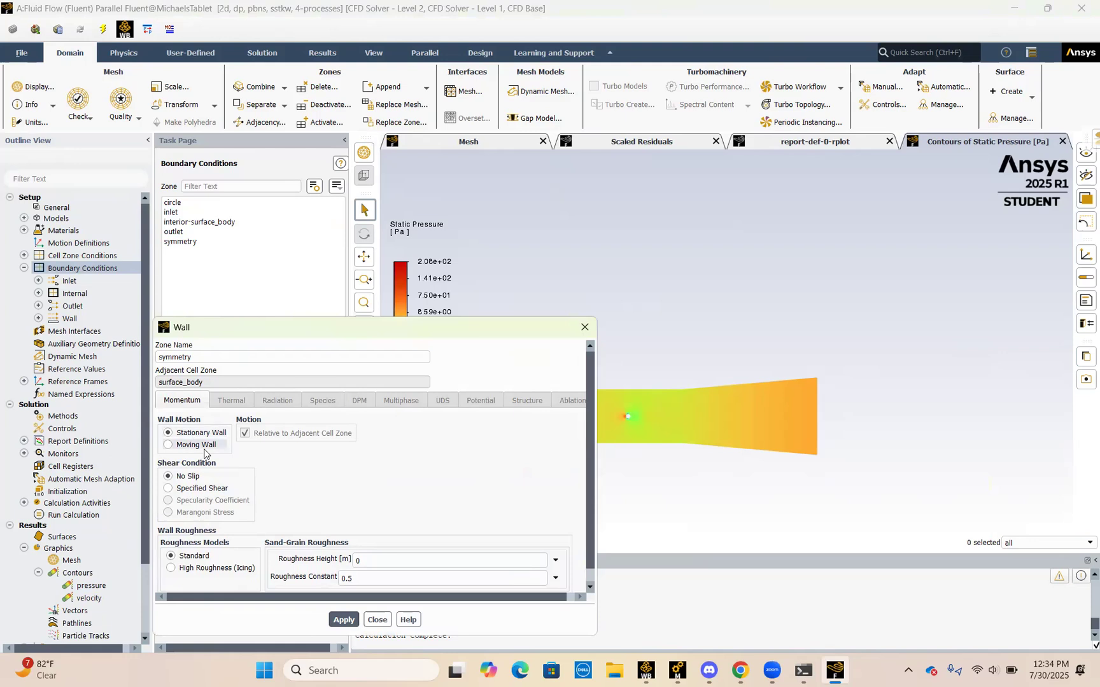
pyautogui.click(183, 489)
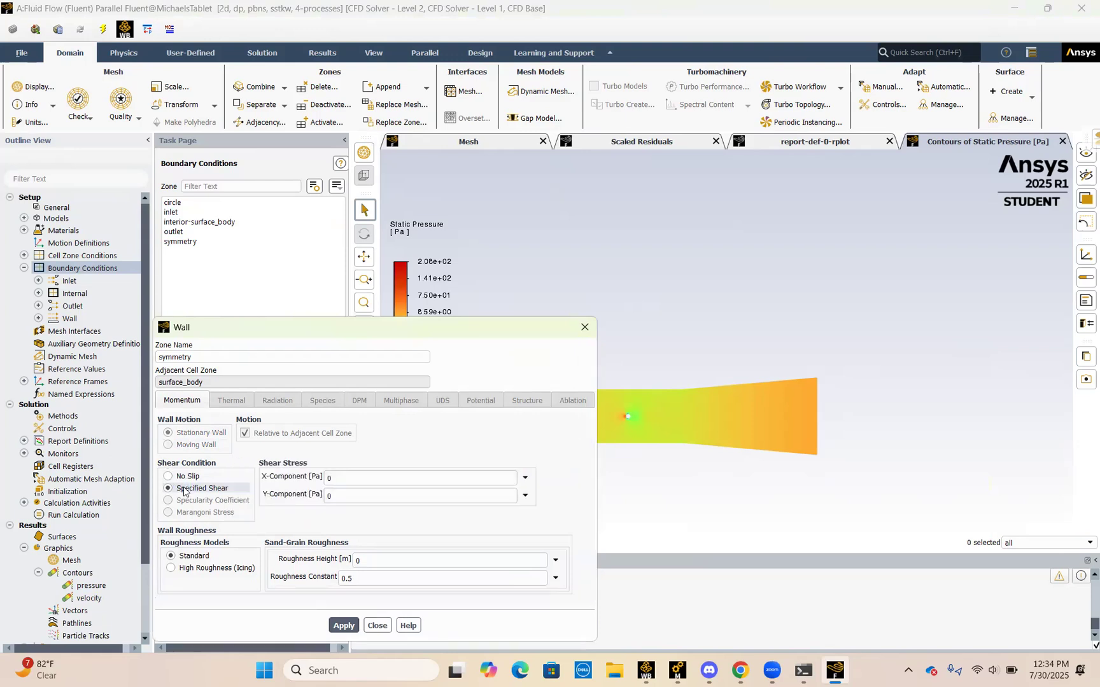
pyautogui.click(169, 477)
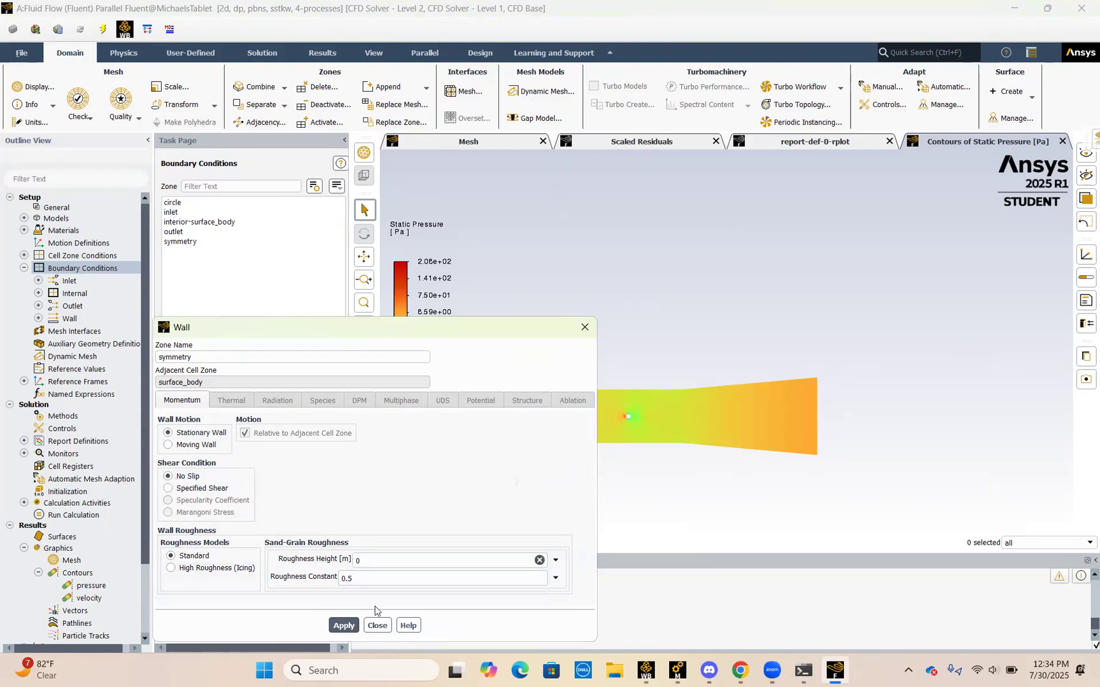
pyautogui.click(381, 626)
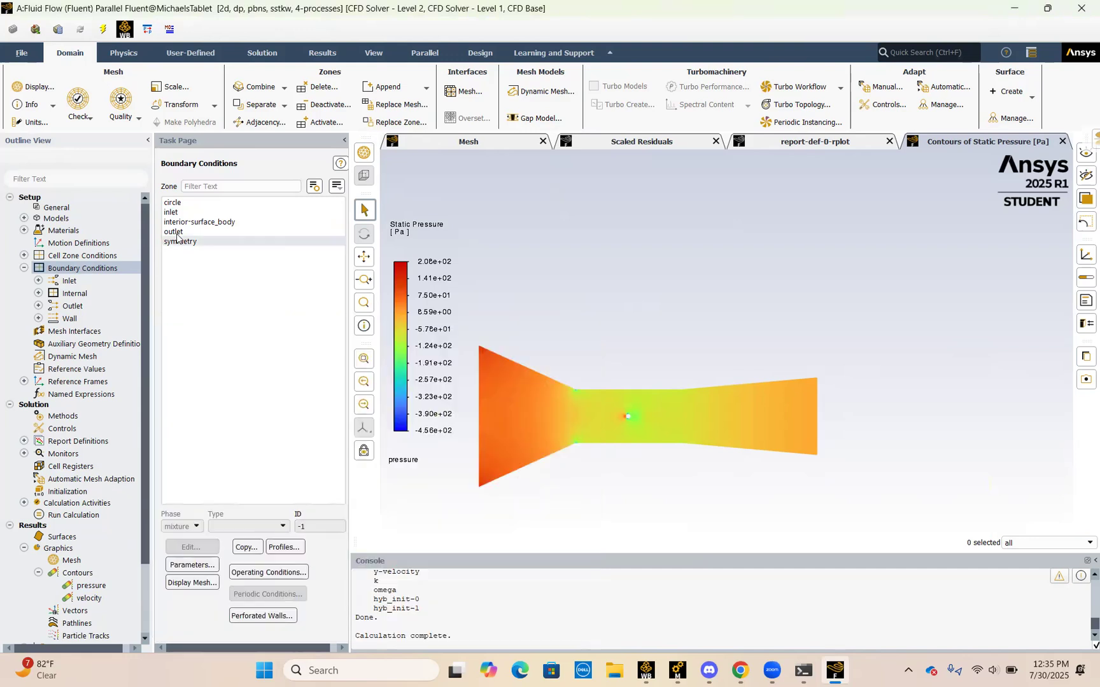
# Step: Compute the reference values from the inlet
pyautogui.click(24, 268)
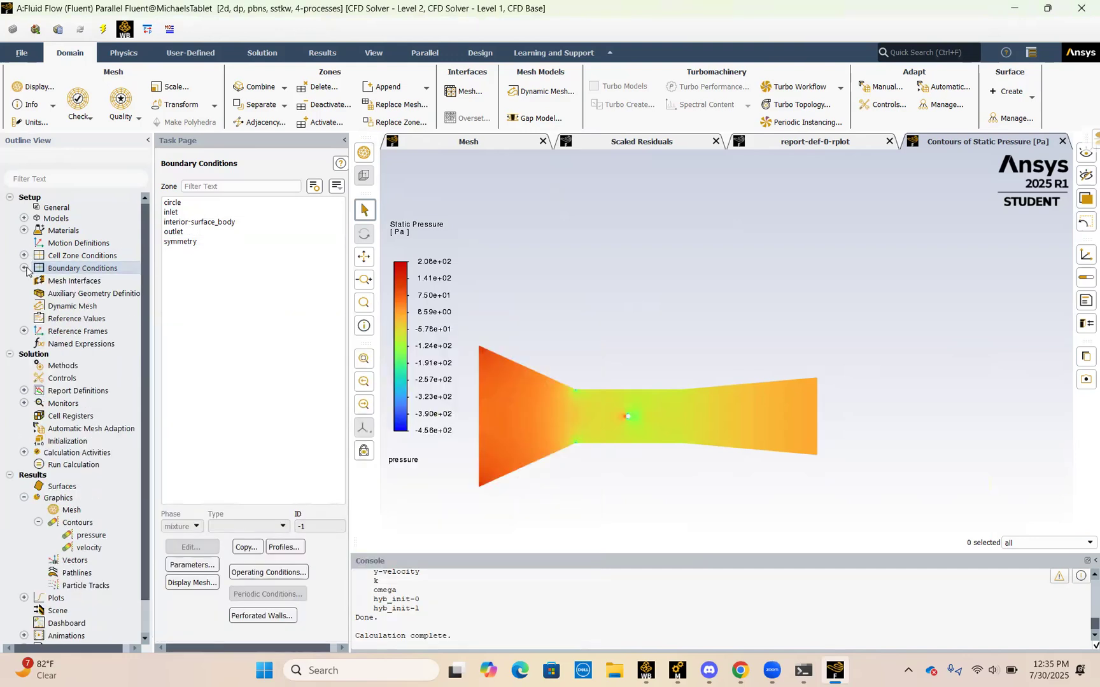
pyautogui.click(62, 321)
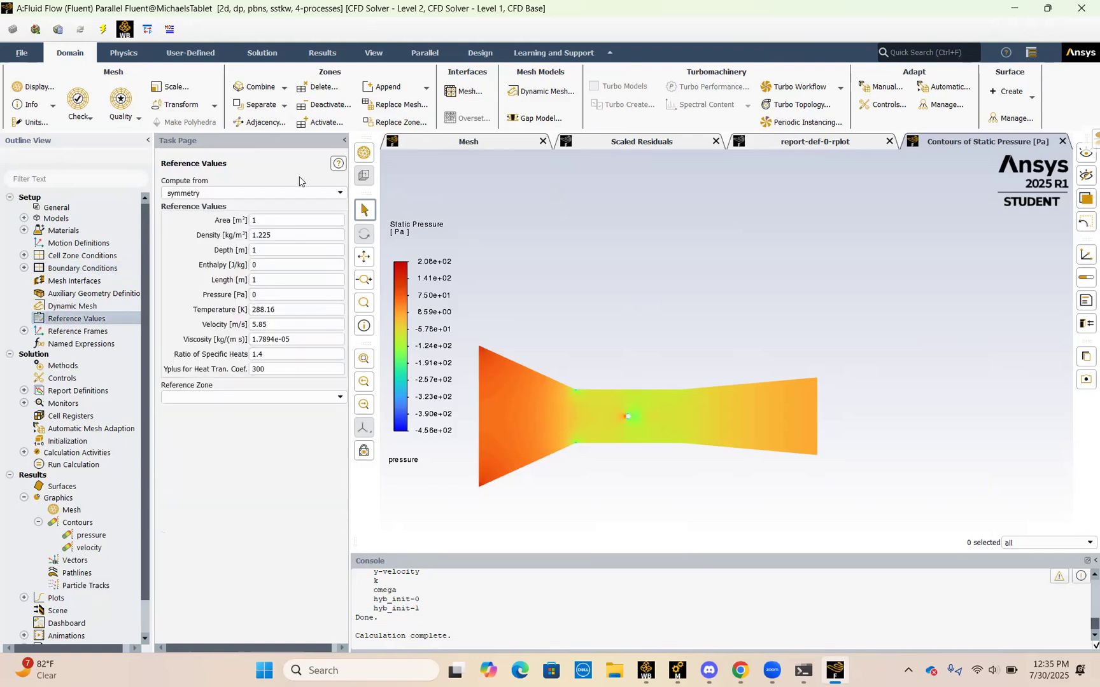
pyautogui.click(338, 193)
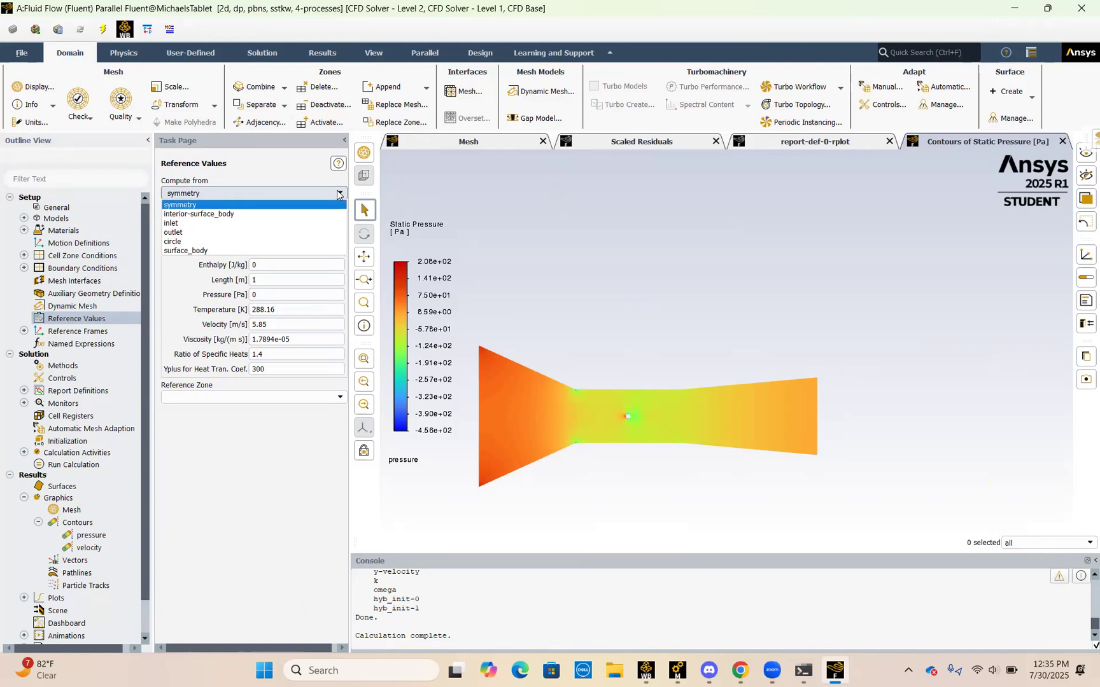
pyautogui.click(296, 222)
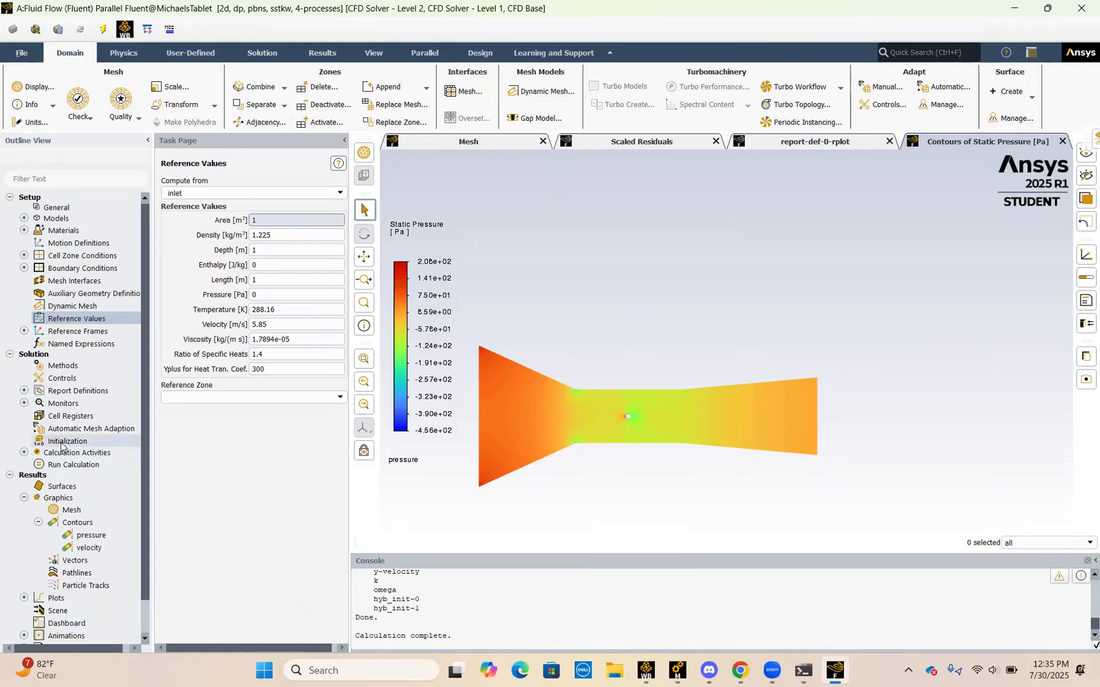
# Step: Review the solution methods, checking the Coupled scheme and keeping Second Order for the pressure discretization
pyautogui.click(64, 368)
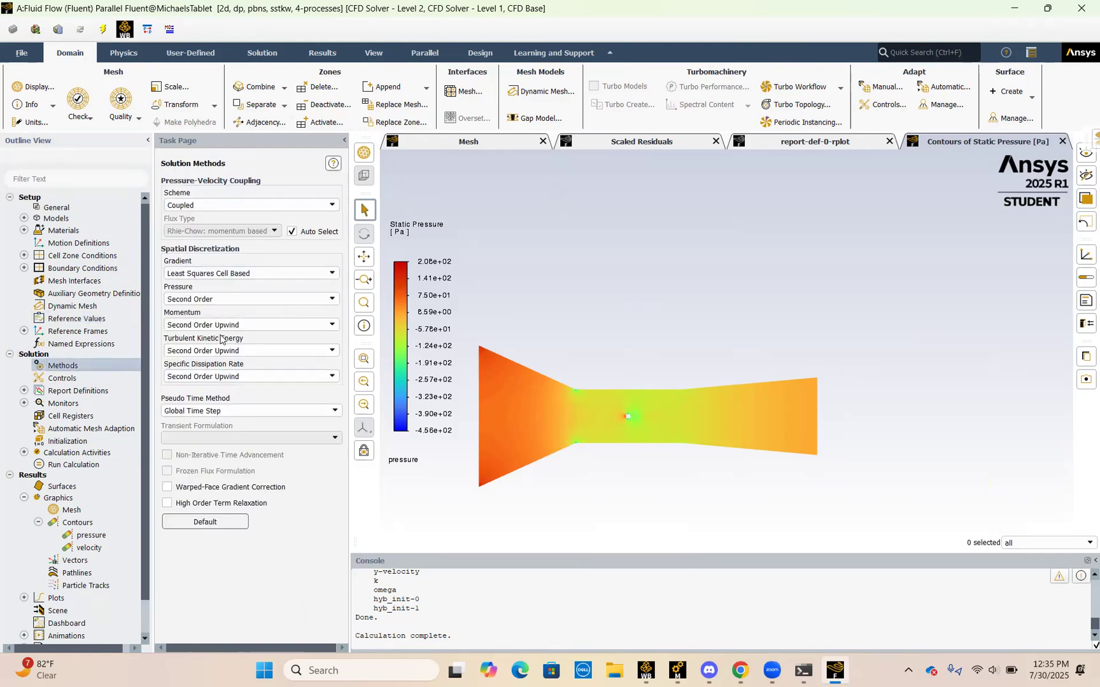
pyautogui.click(203, 301)
pyautogui.click(203, 304)
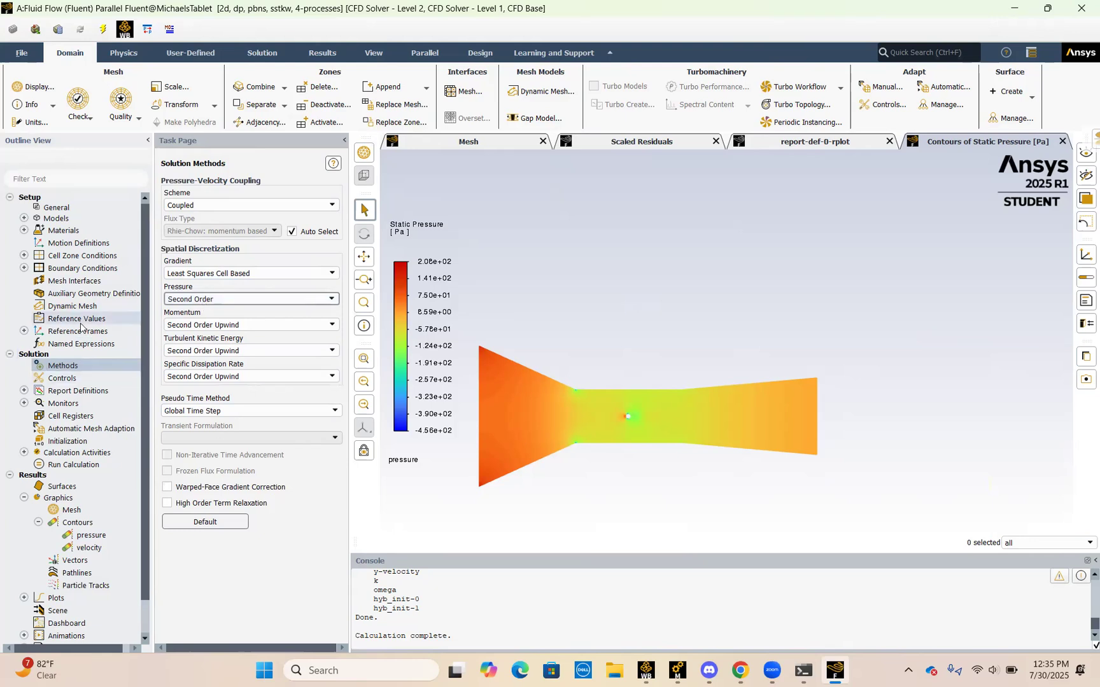
# Step: Tighten the absolute convergence criteria in the residual monitors to 0.0001 and accept the settings
pyautogui.click(24, 404)
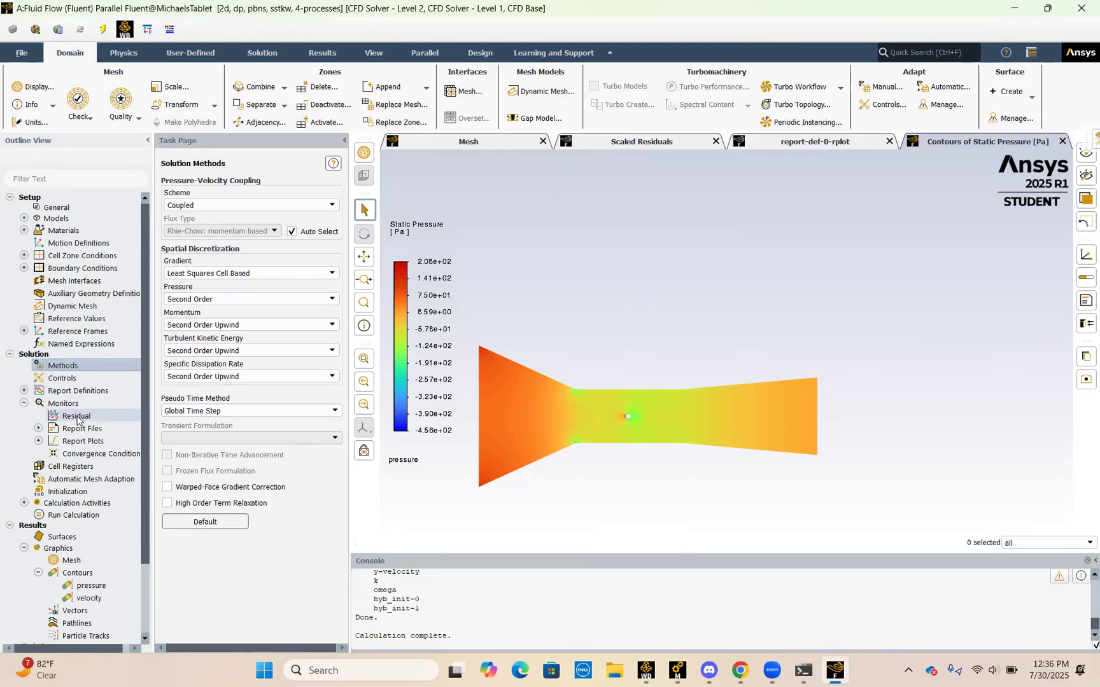
pyautogui.click(59, 417)
pyautogui.doubleClick(58, 417)
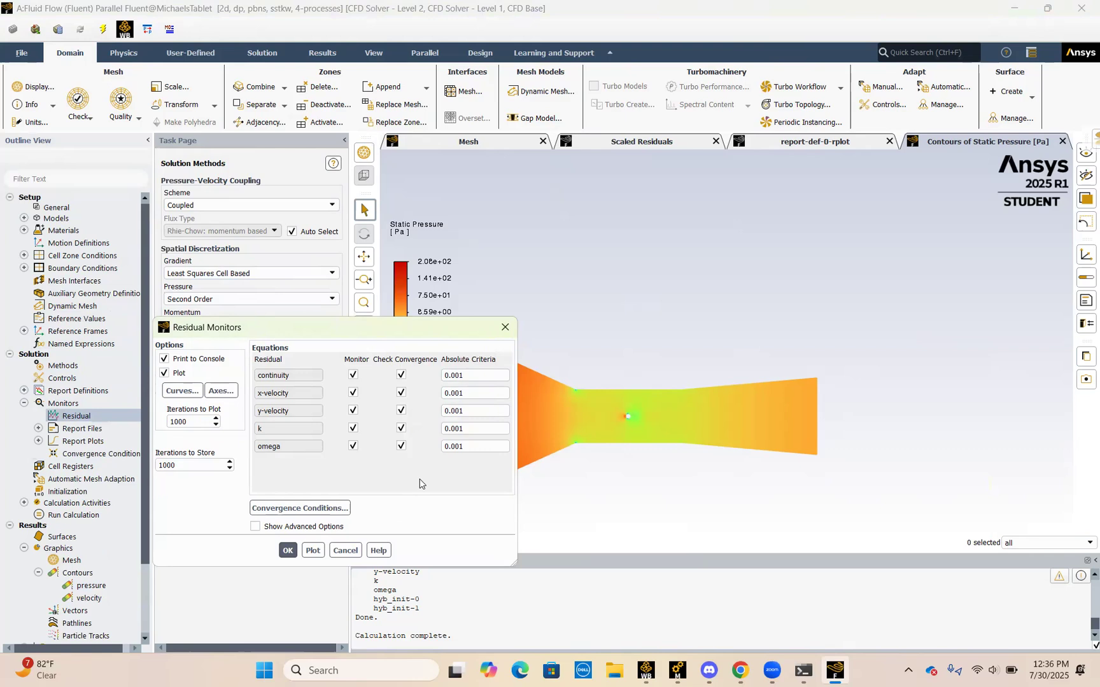
pyautogui.write('1')
pyautogui.click(475, 393)
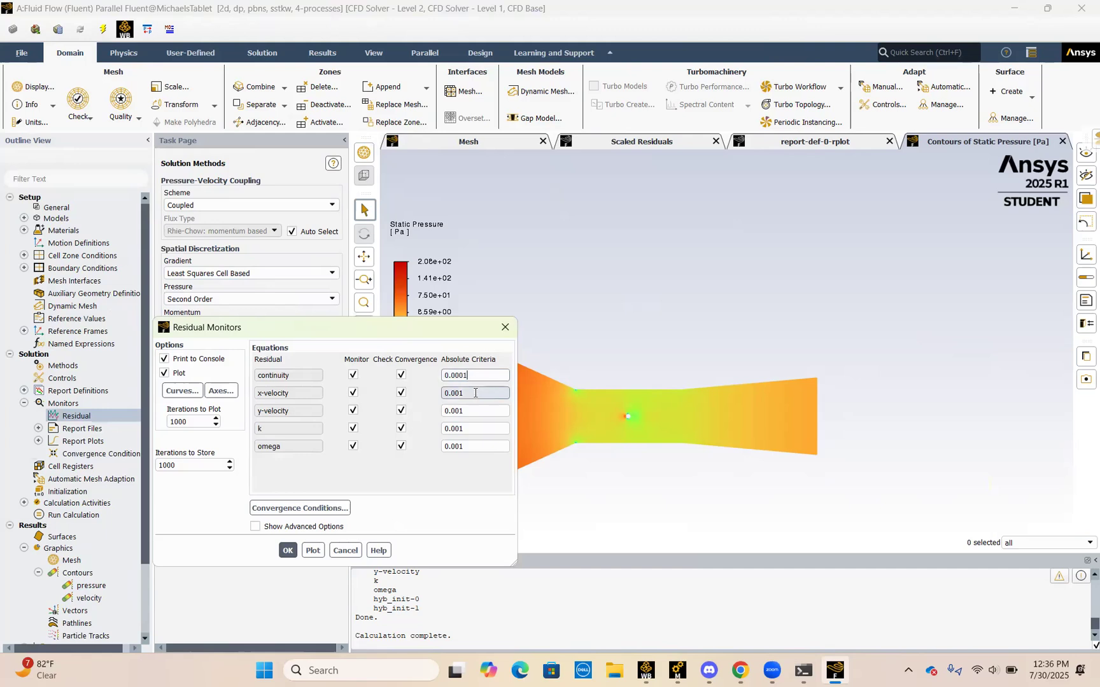
pyautogui.write('1')
pyautogui.click(473, 412)
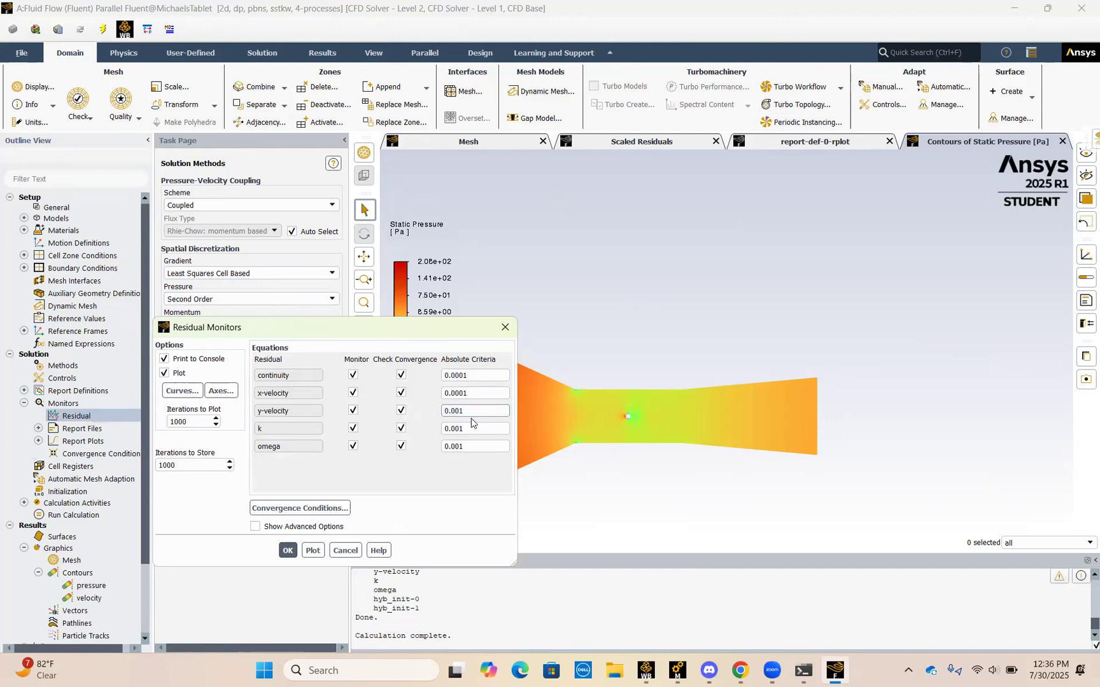
pyautogui.write('01')
pyautogui.click(468, 428)
pyautogui.press('BackSpace')
pyautogui.write('01')
pyautogui.click(462, 446)
pyautogui.click(288, 550)
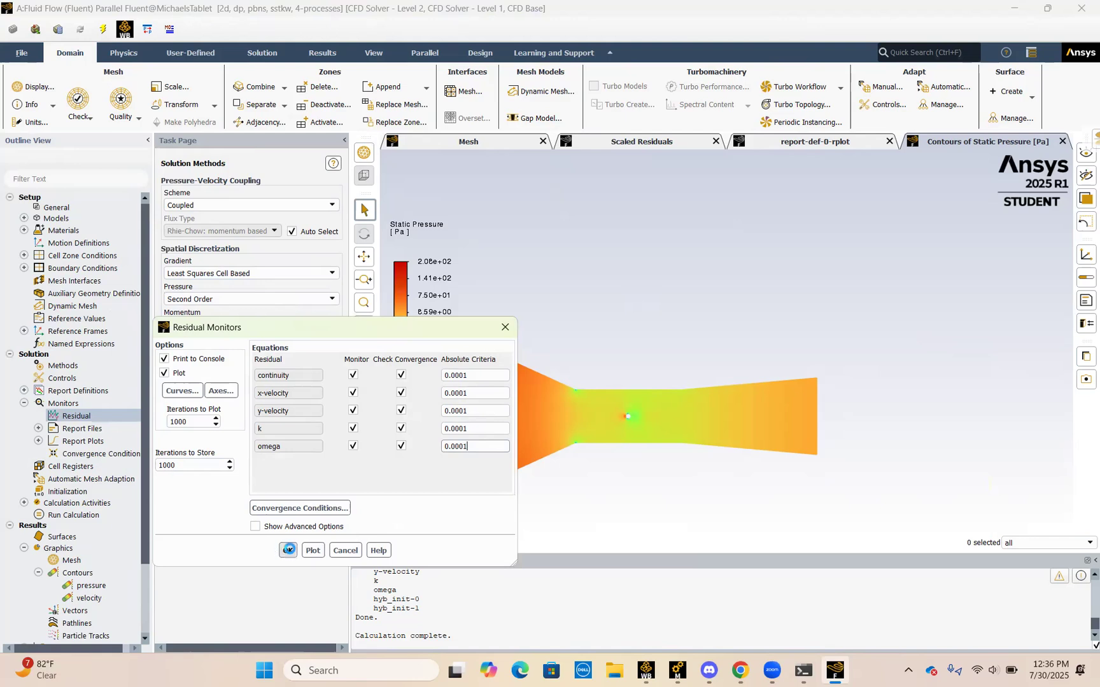
# Step: Initialize the solution with hybrid initialization, discarding the existing solution data, and close the hybrid settings
pyautogui.click(24, 403)
pyautogui.click(58, 439)
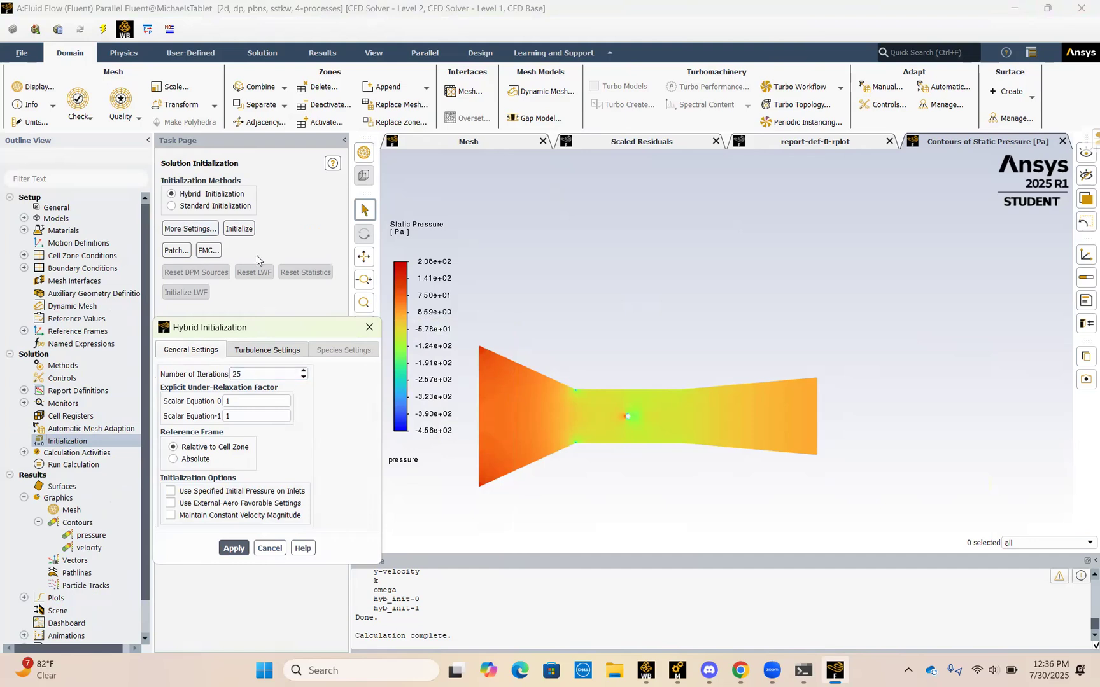
pyautogui.click(241, 227)
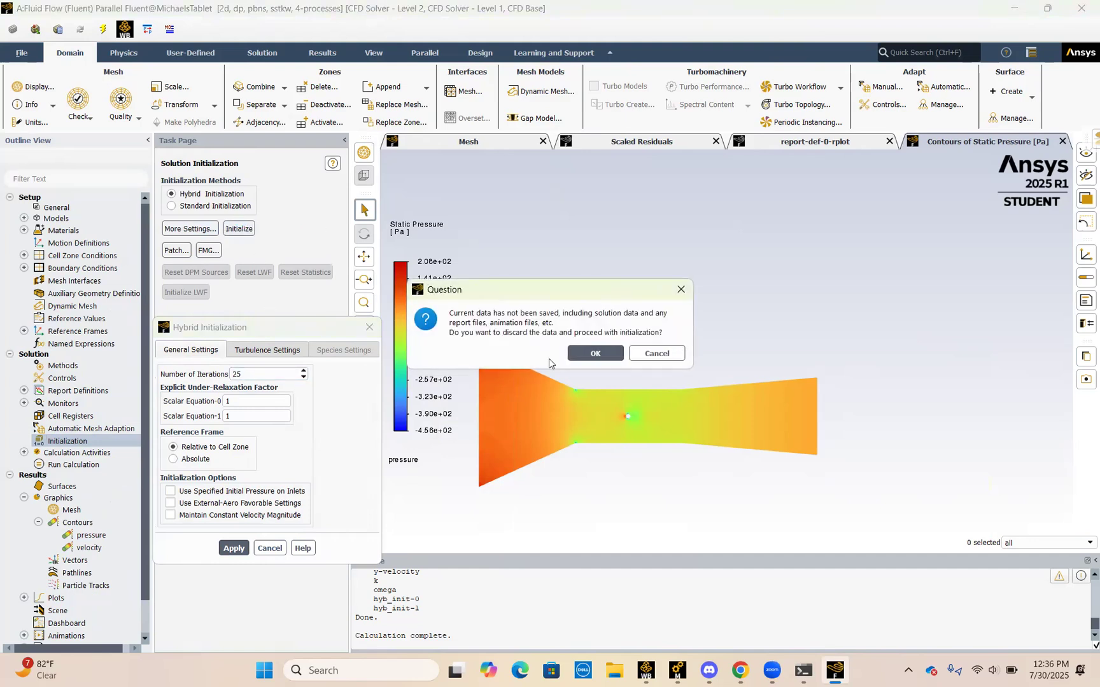
pyautogui.click(595, 354)
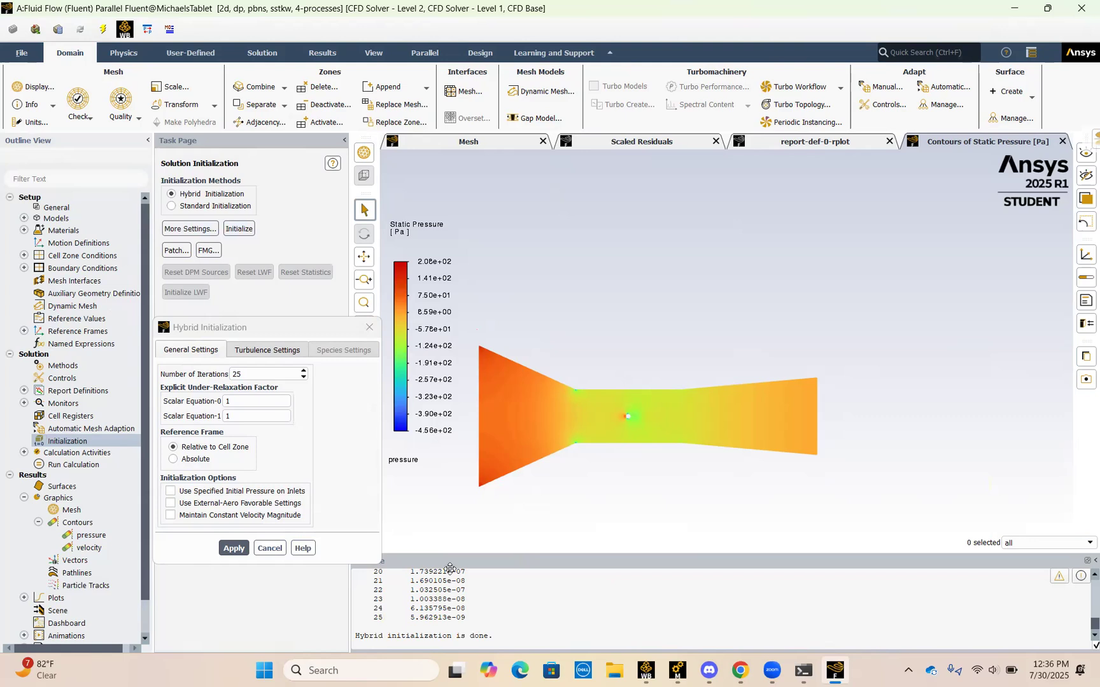
pyautogui.click(369, 328)
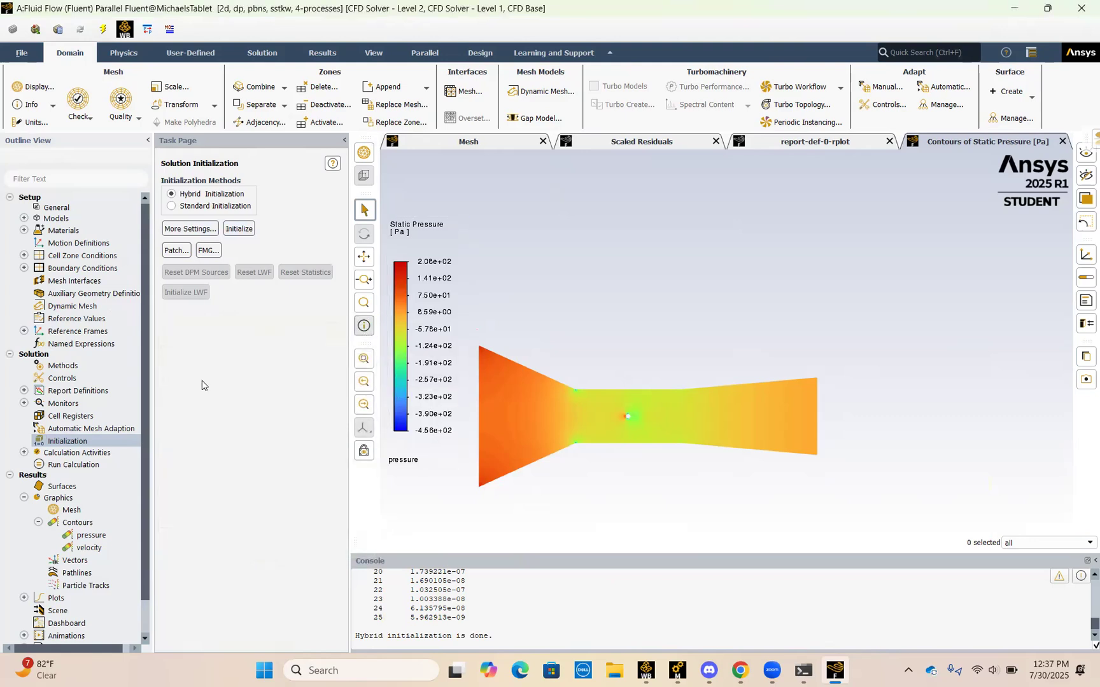
# Step: Run the calculation for 1000 iterations and show the Scaled Residuals plot
pyautogui.click(59, 465)
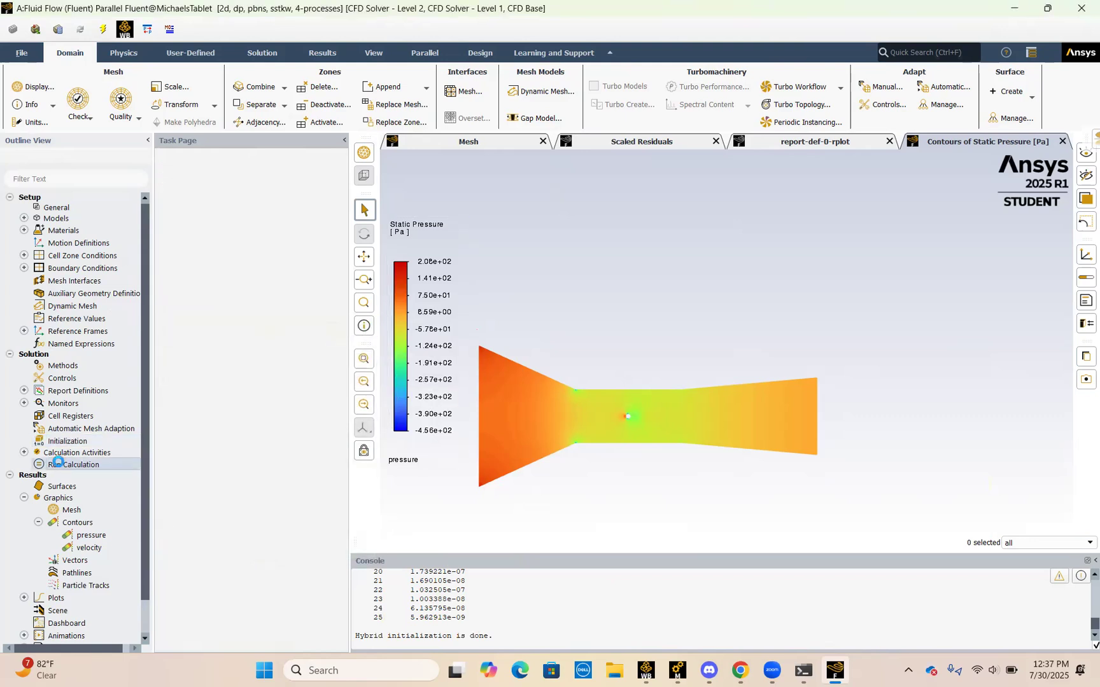
pyautogui.click(186, 322)
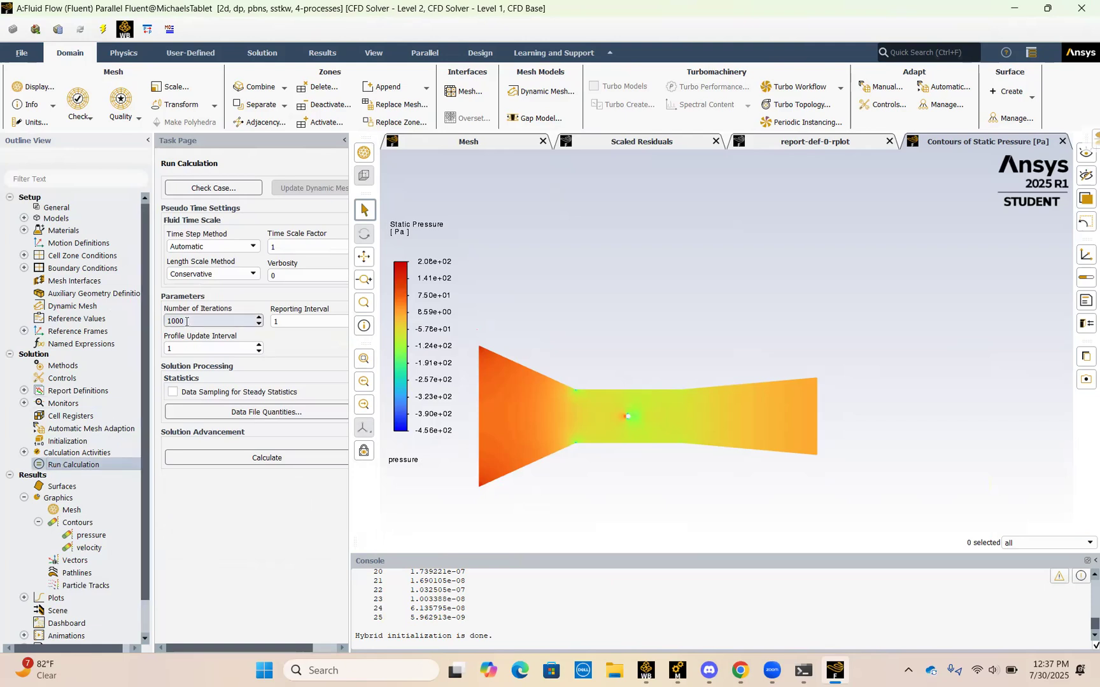
pyautogui.click(232, 464)
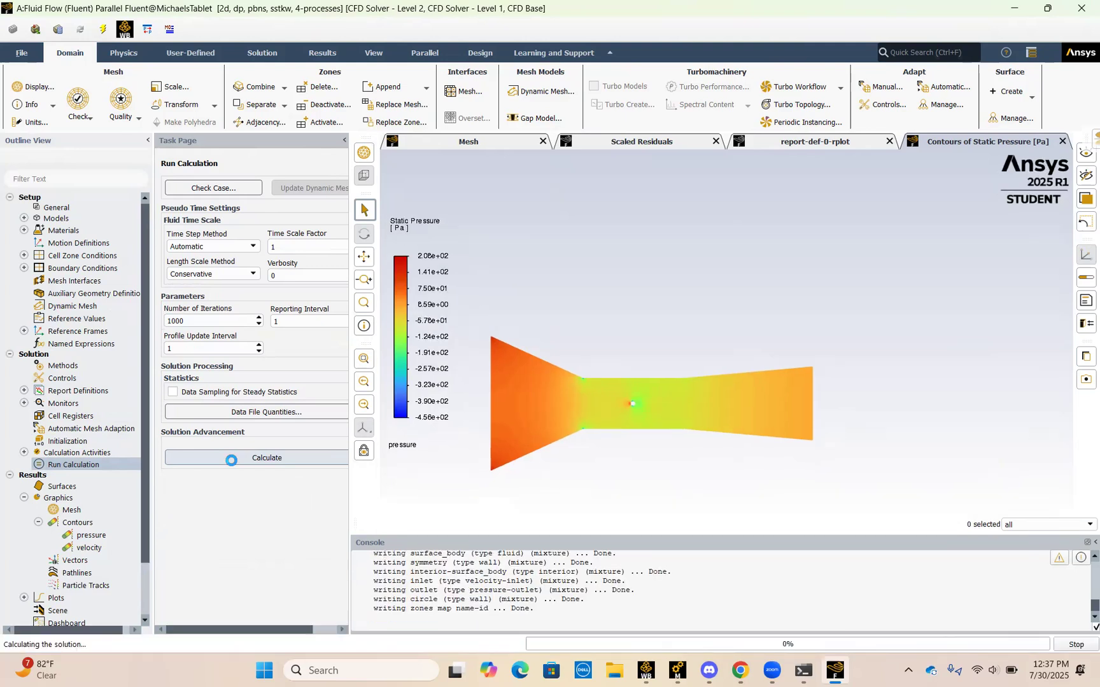
pyautogui.click(624, 143)
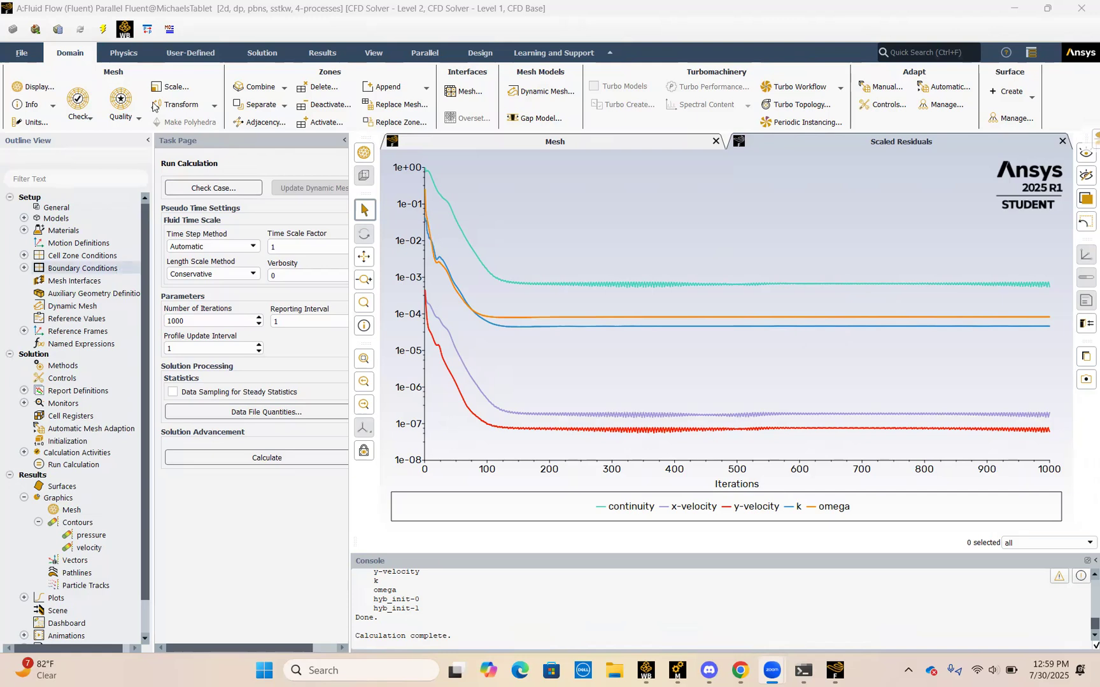
# Step: Try a new Velocity Magnitude contour on the circle and wall-surface_body surfaces, compute its range, and close it without saving
pyautogui.click(306, 55)
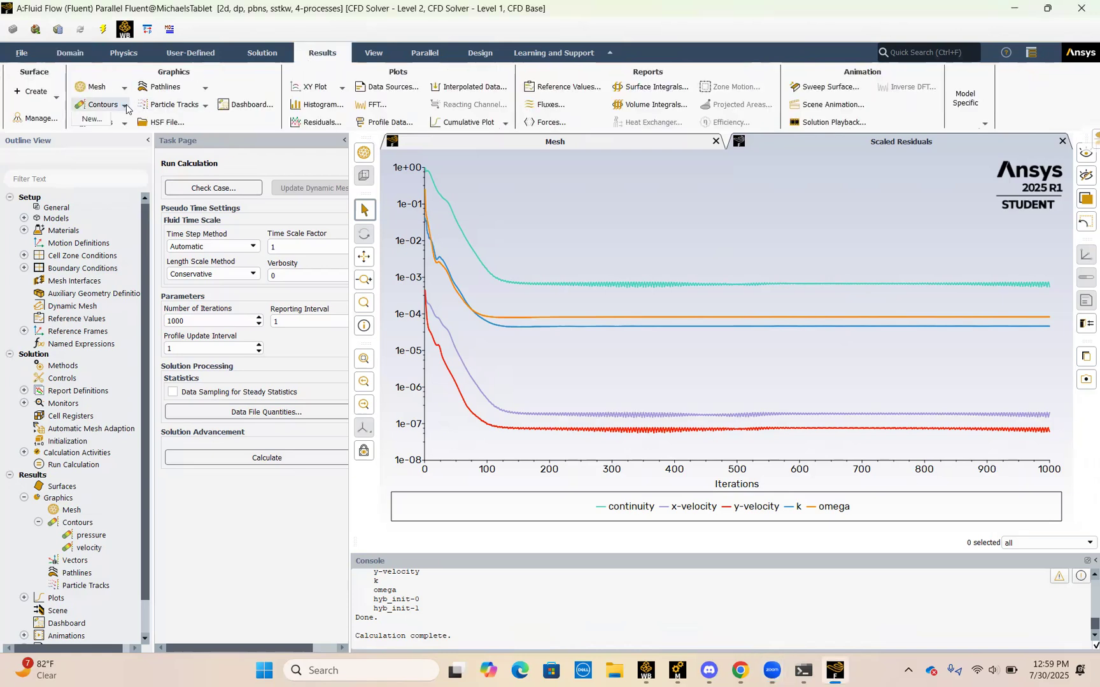
pyautogui.click(101, 105)
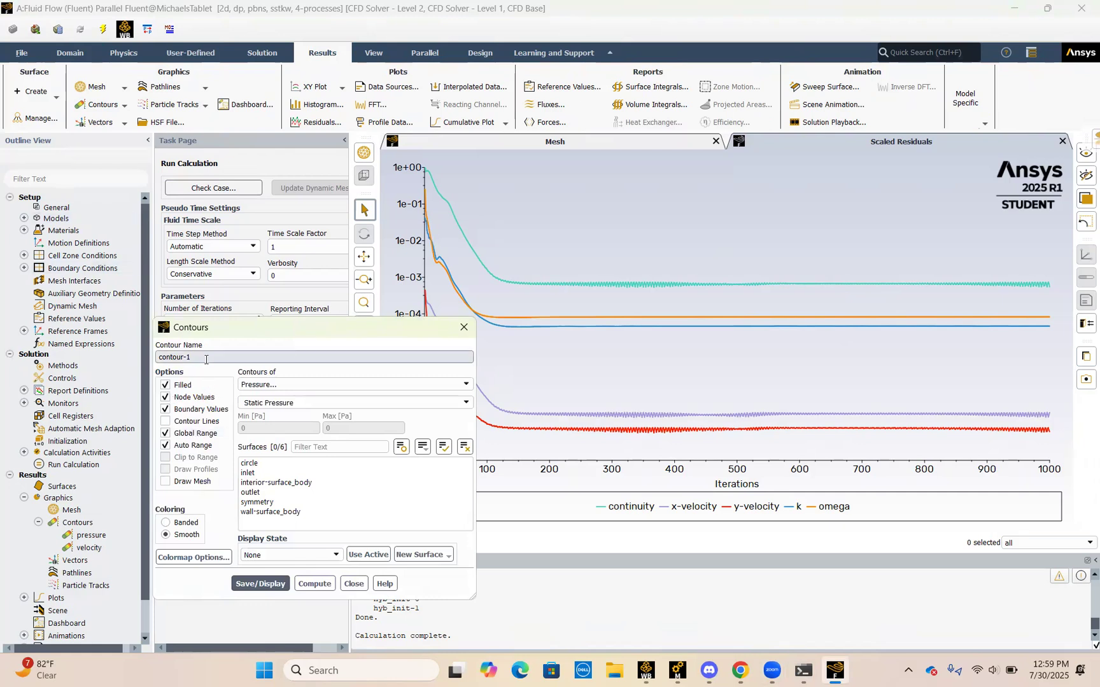
pyautogui.click(278, 386)
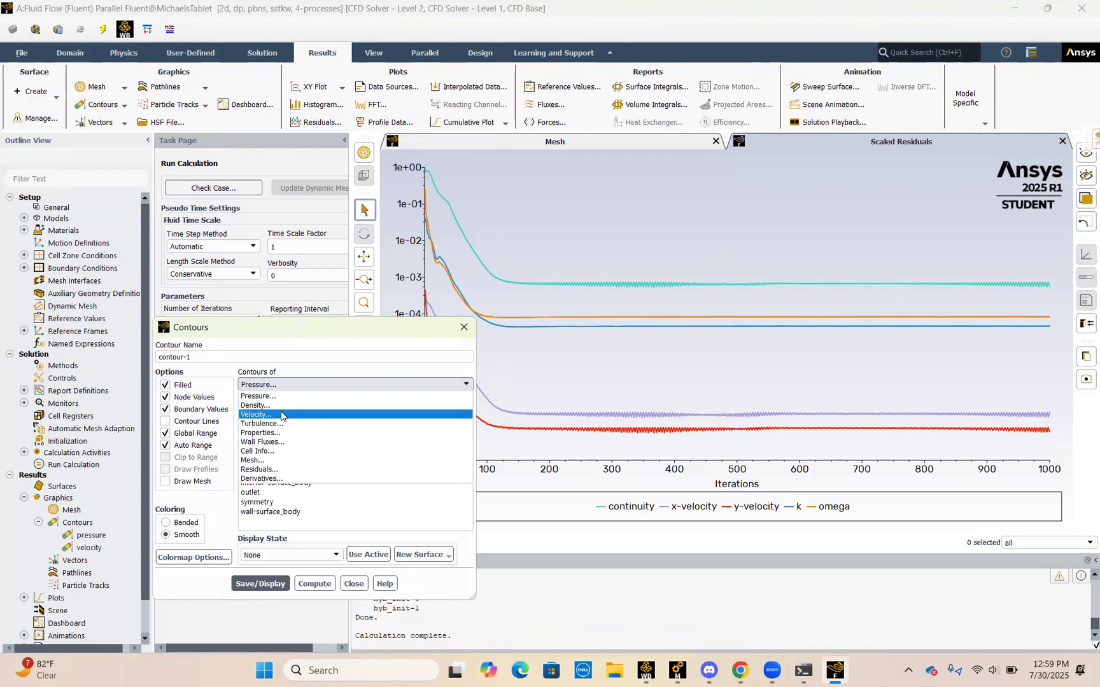
pyautogui.click(284, 414)
pyautogui.click(309, 403)
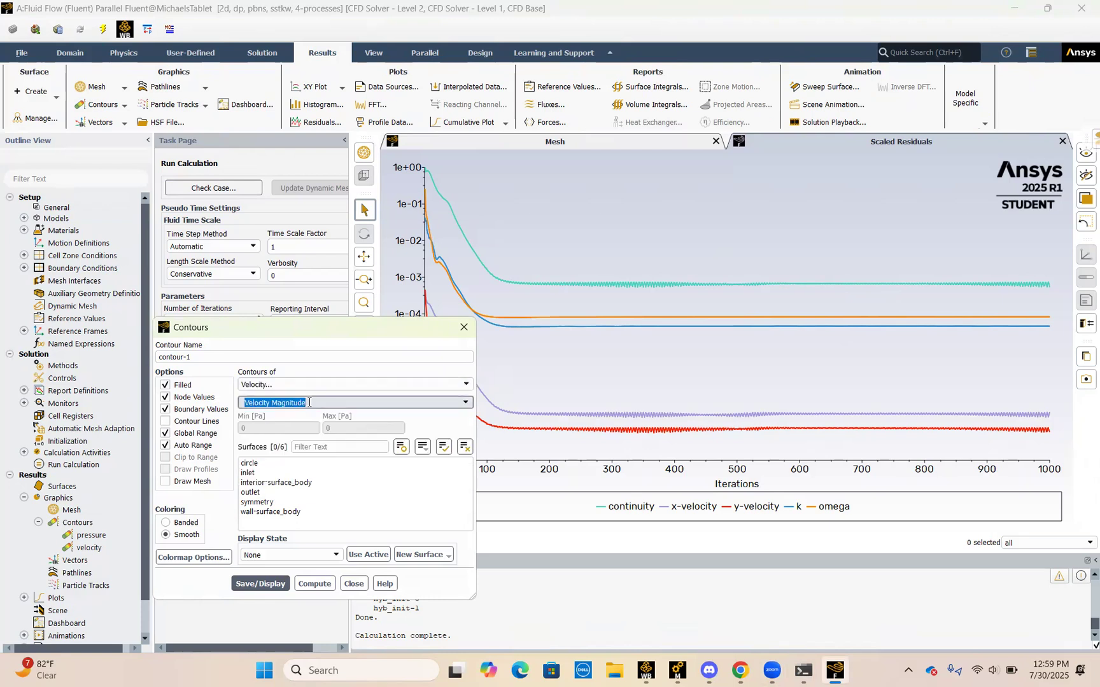
pyautogui.click(275, 463)
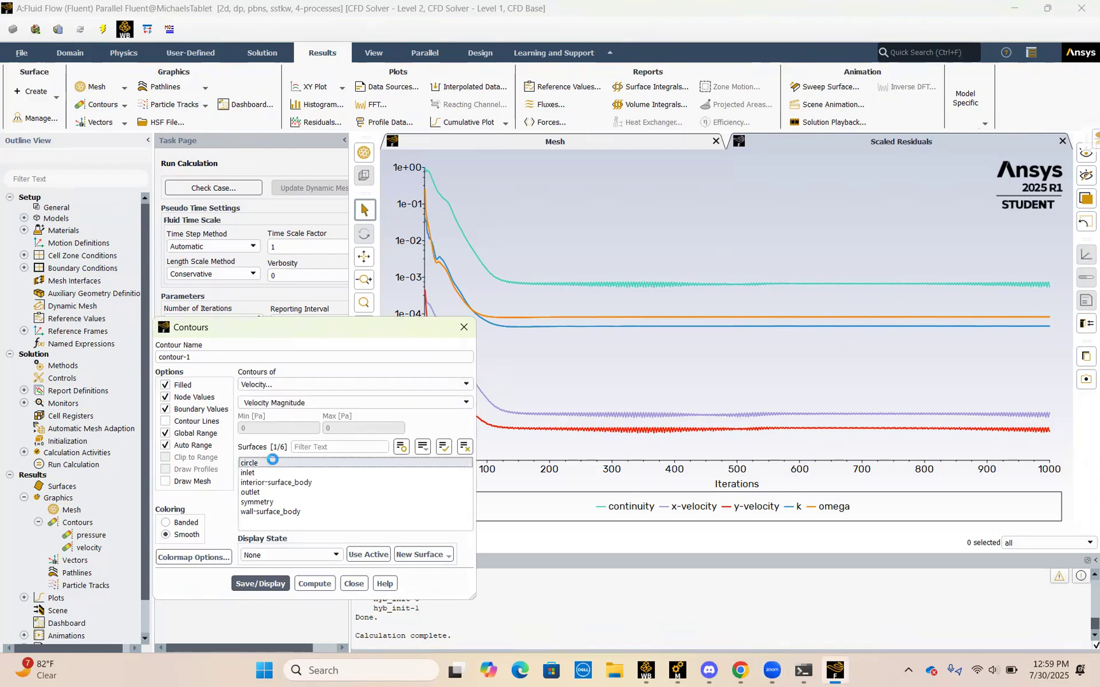
pyautogui.keyDown('shift'); pyautogui.click(275, 513); pyautogui.keyUp('shift')
pyautogui.click(316, 584)
pyautogui.click(464, 327)
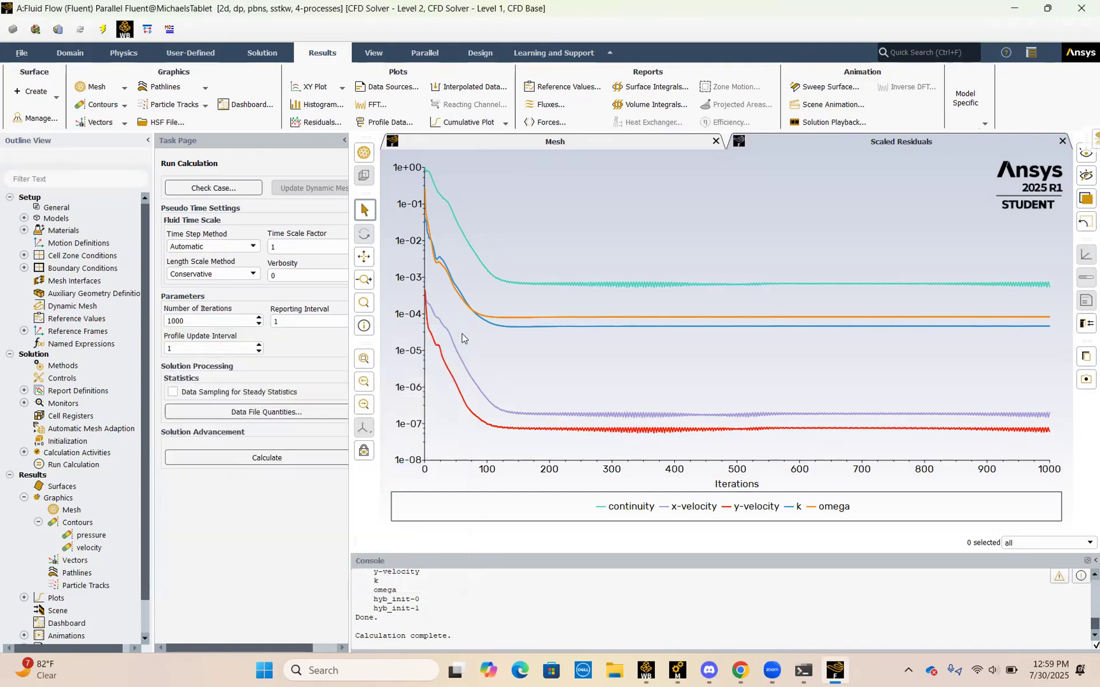
# Step: Compute the range of the existing velocity contour on all six surfaces, display the contour and close its settings
pyautogui.doubleClick(91, 547)
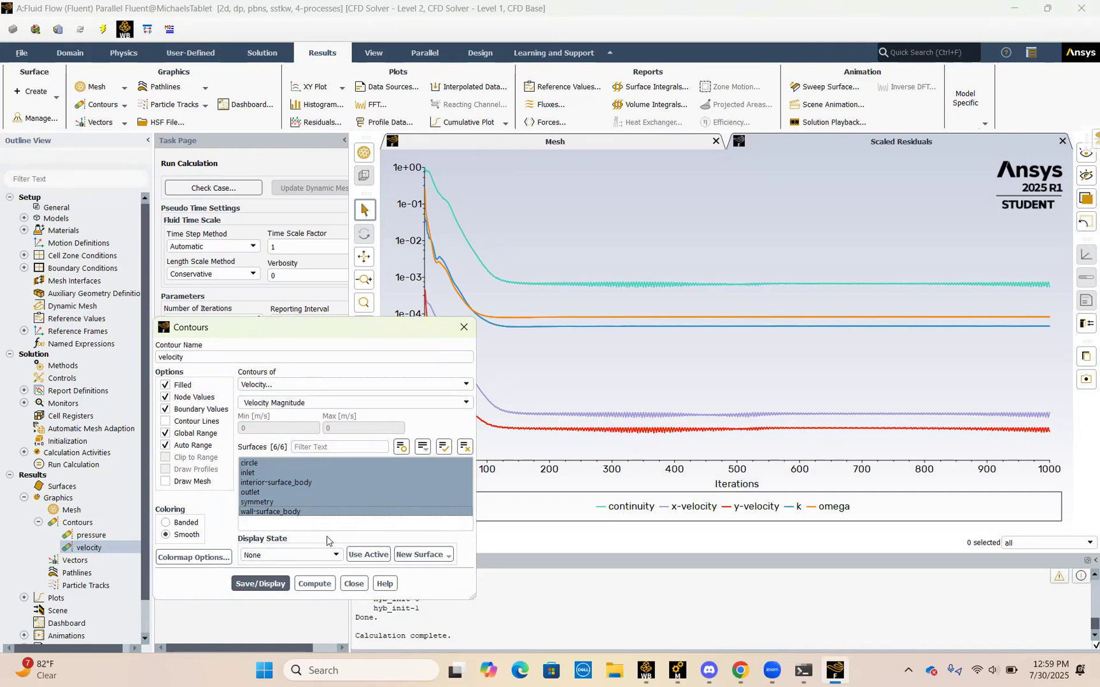
pyautogui.click(307, 587)
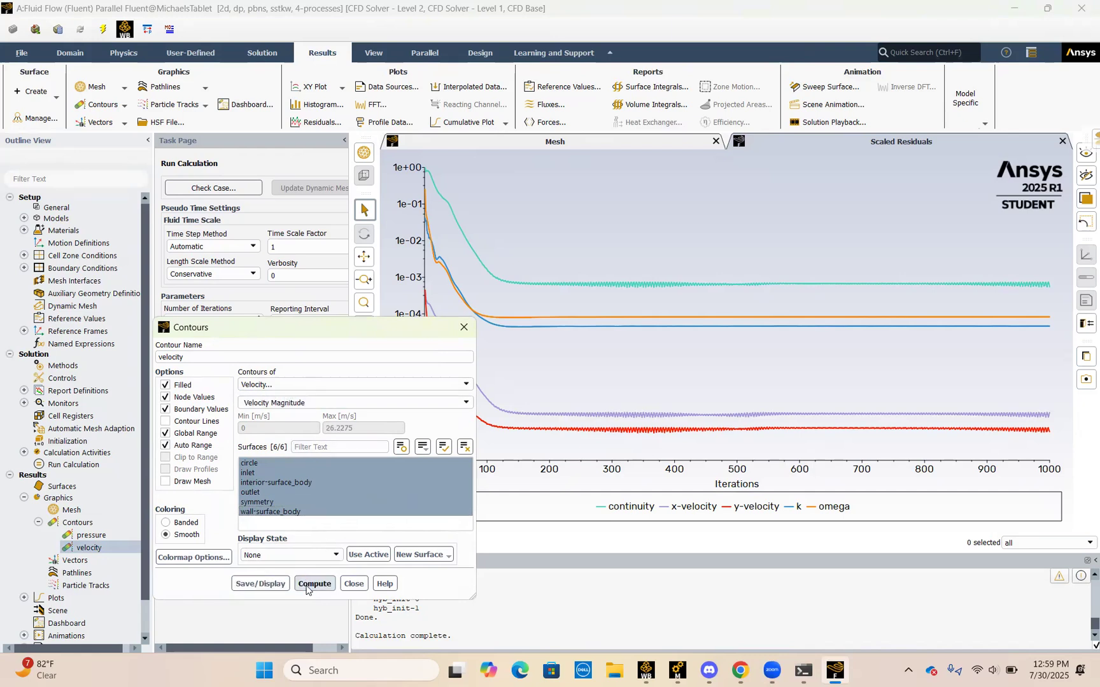
pyautogui.click(261, 583)
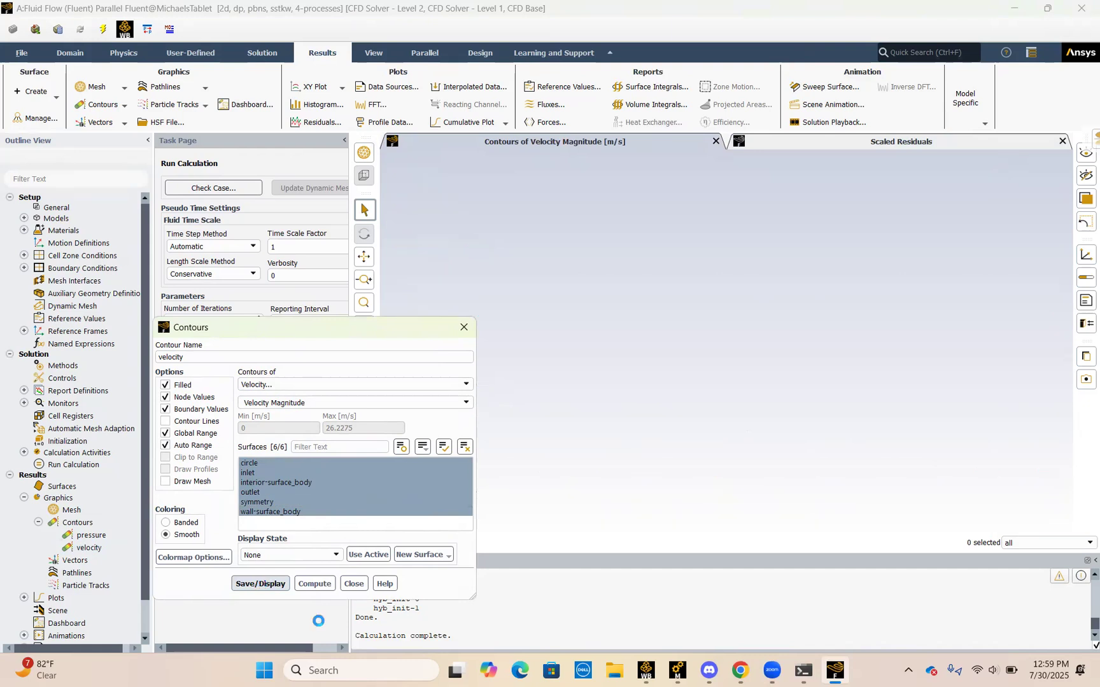
pyautogui.click(354, 583)
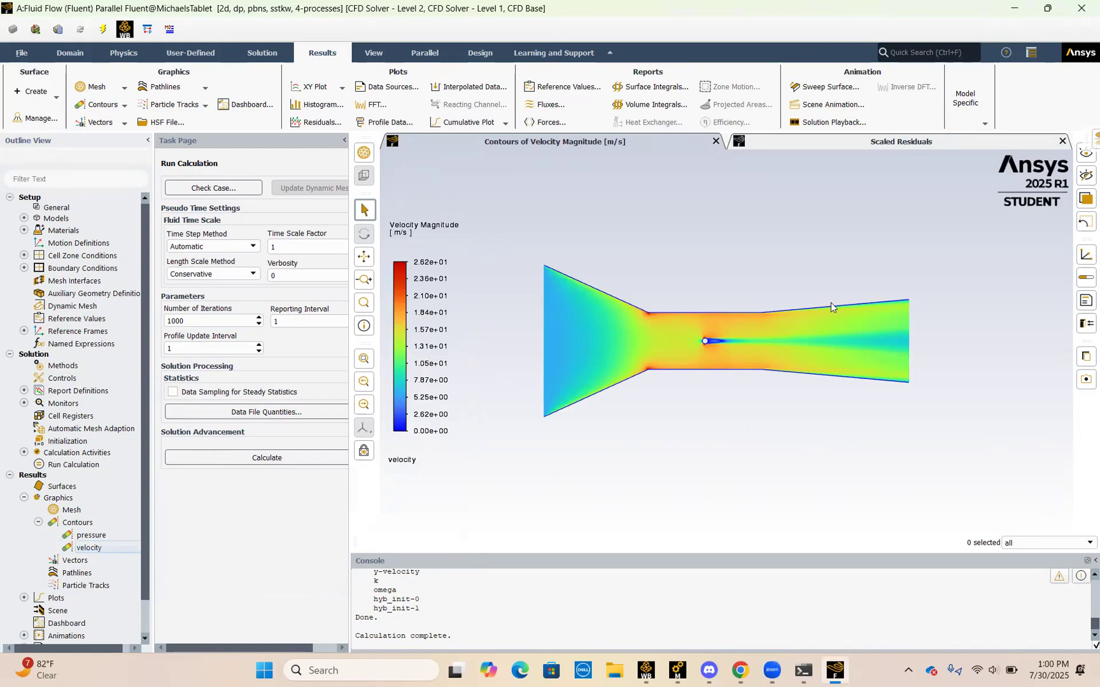
# Step: Examine the velocity magnitude contour along the channel and close up around the circle and its wake
pyautogui.scroll(-2, 830, 307)
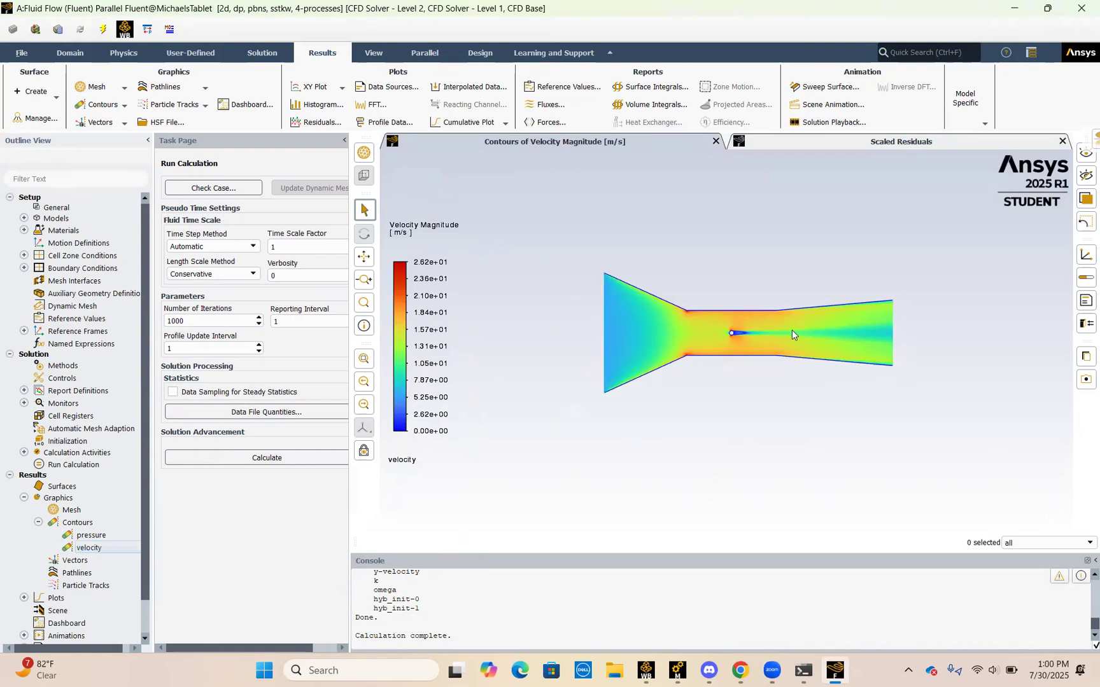
pyautogui.scroll(3, 616, 284)
pyautogui.scroll(1, 616, 284)
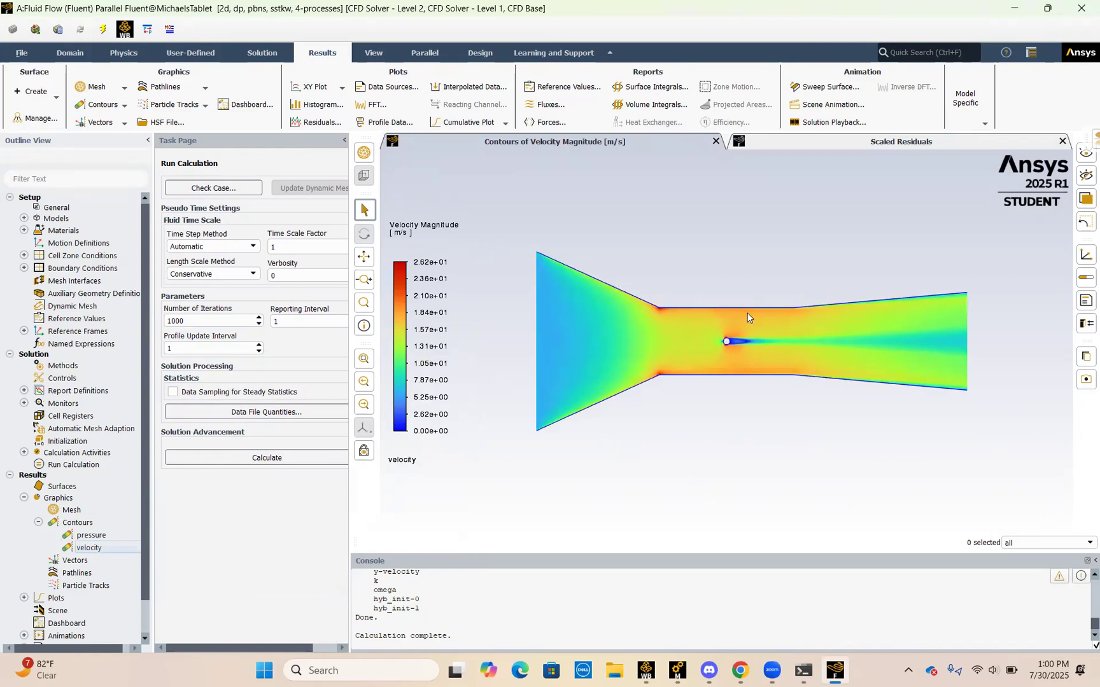
pyautogui.scroll(2, 1042, 398)
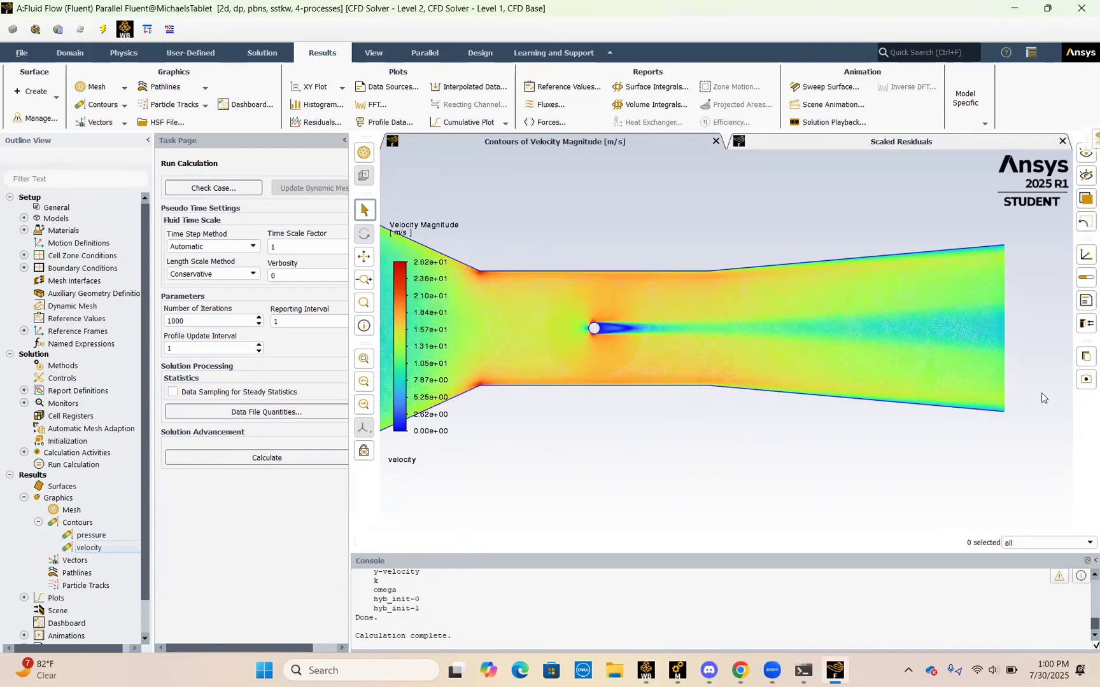
pyautogui.scroll(-3, 757, 310)
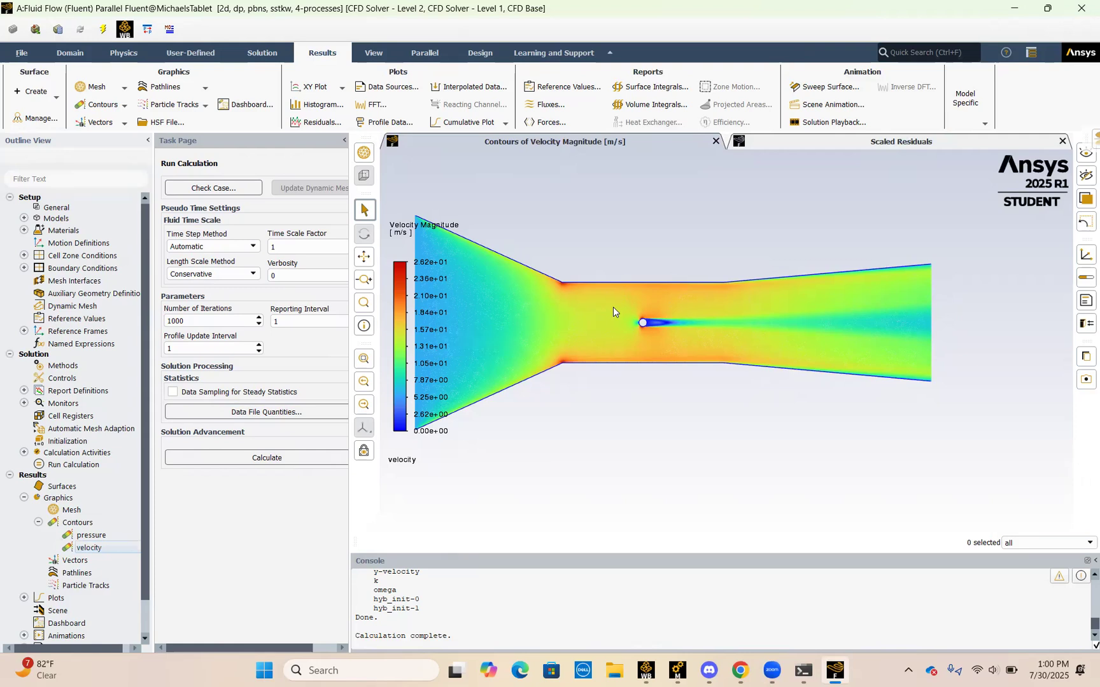
pyautogui.scroll(2, 613, 311)
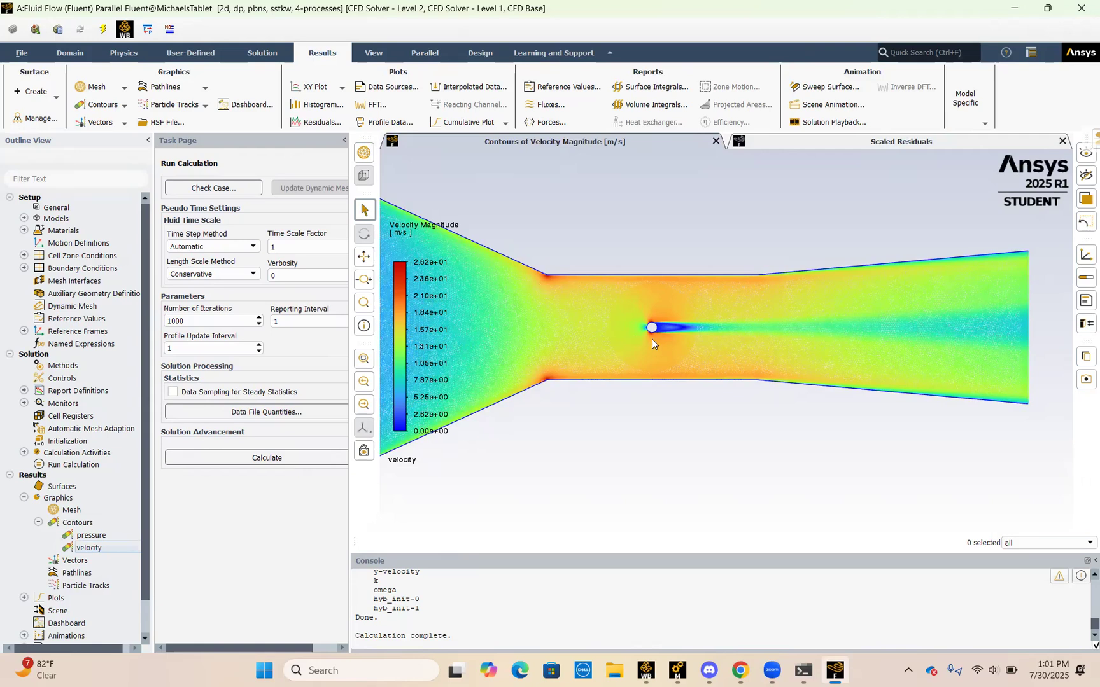
pyautogui.scroll(2, 652, 339)
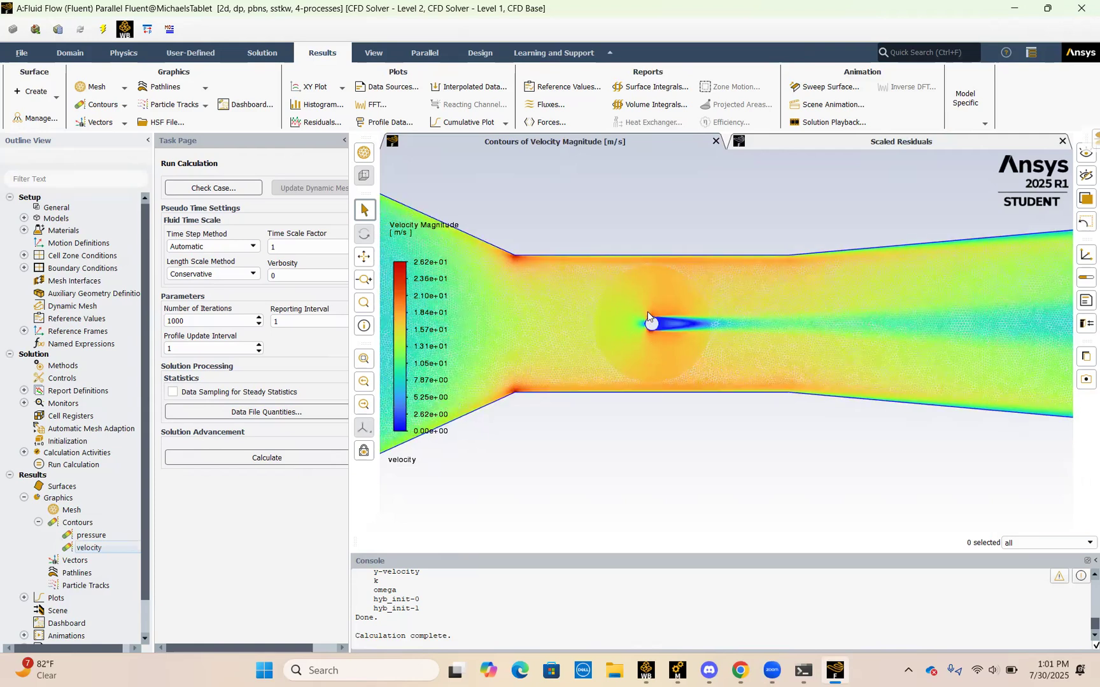
pyautogui.scroll(1, 648, 312)
pyautogui.scroll(1, 647, 312)
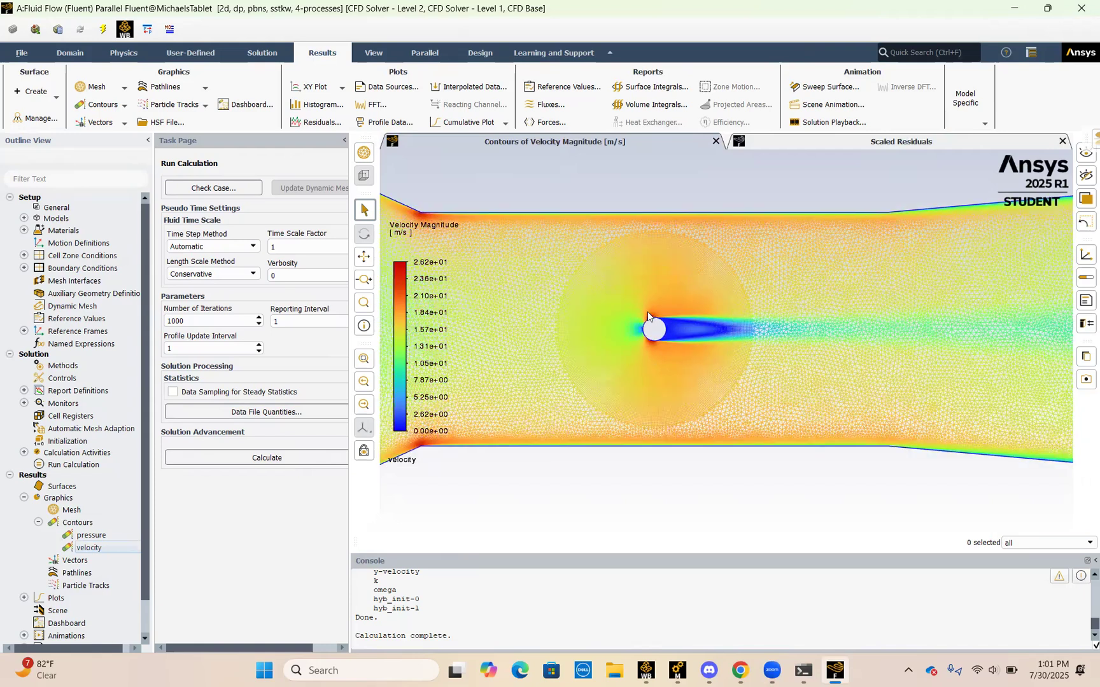
pyautogui.scroll(1, 648, 312)
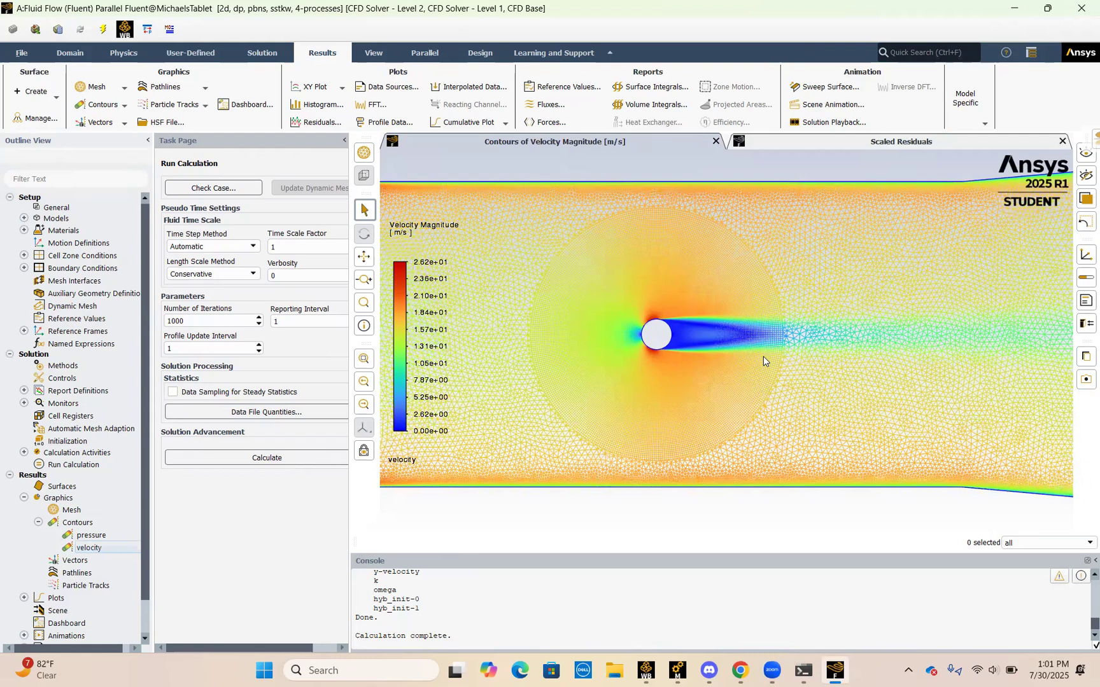
pyautogui.scroll(1, 763, 357)
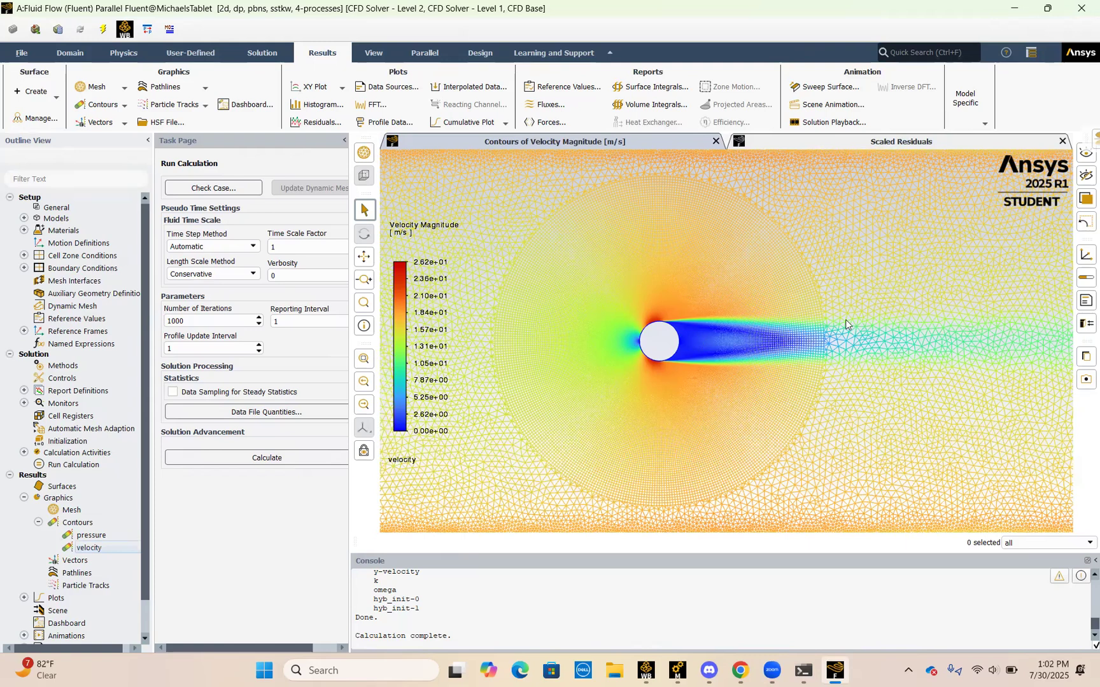
# Step: Compute the range of the existing pressure contour with Static Pressure on all six surfaces, display it and close its settings
pyautogui.click(109, 500)
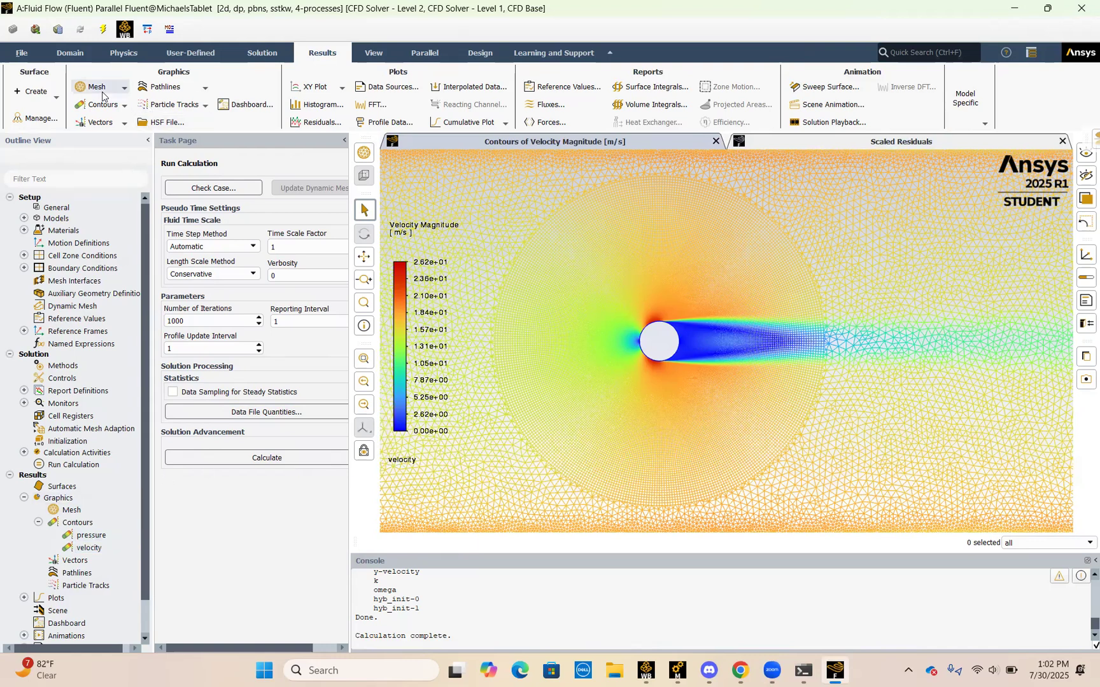
pyautogui.click(124, 107)
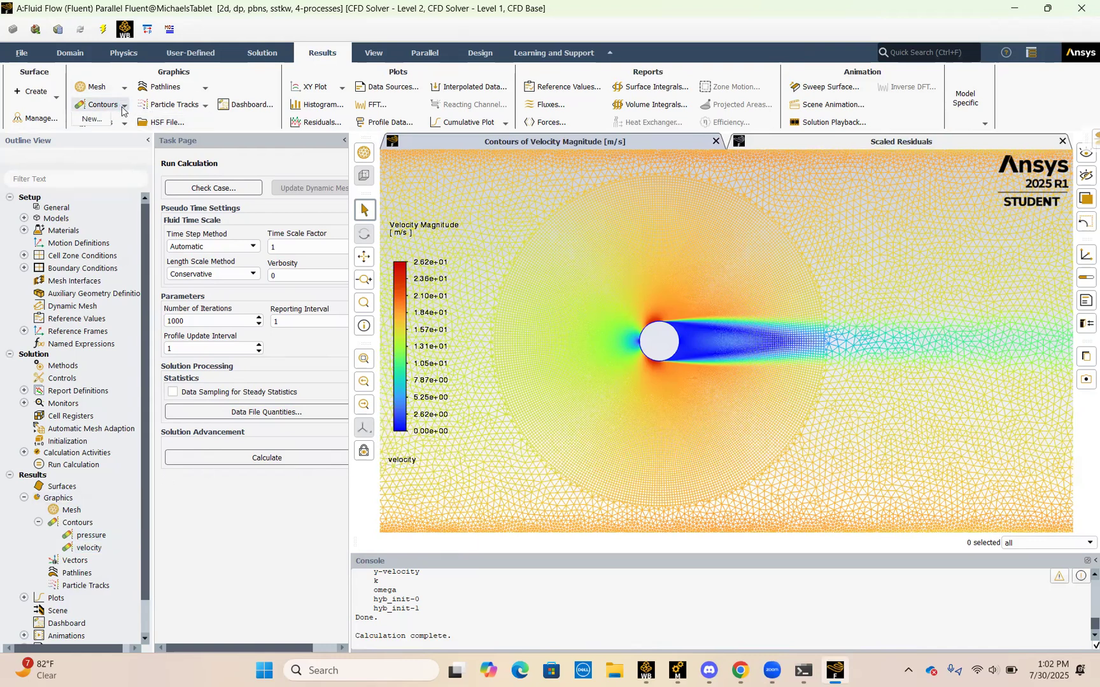
pyautogui.click(94, 536)
pyautogui.doubleClick(95, 536)
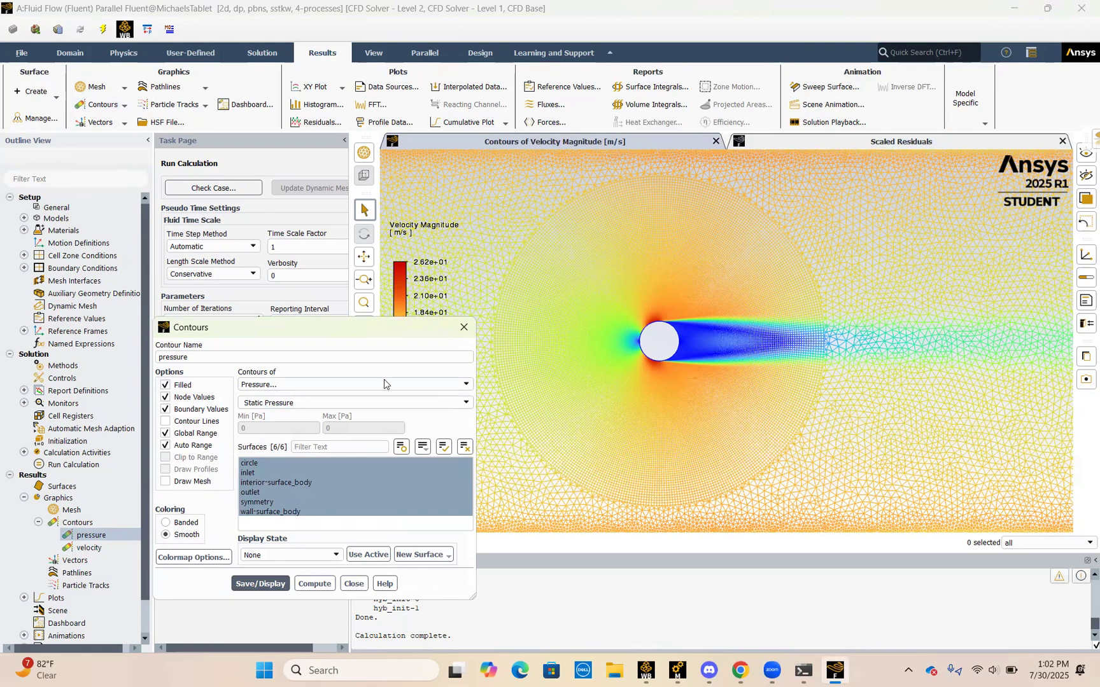
pyautogui.click(468, 404)
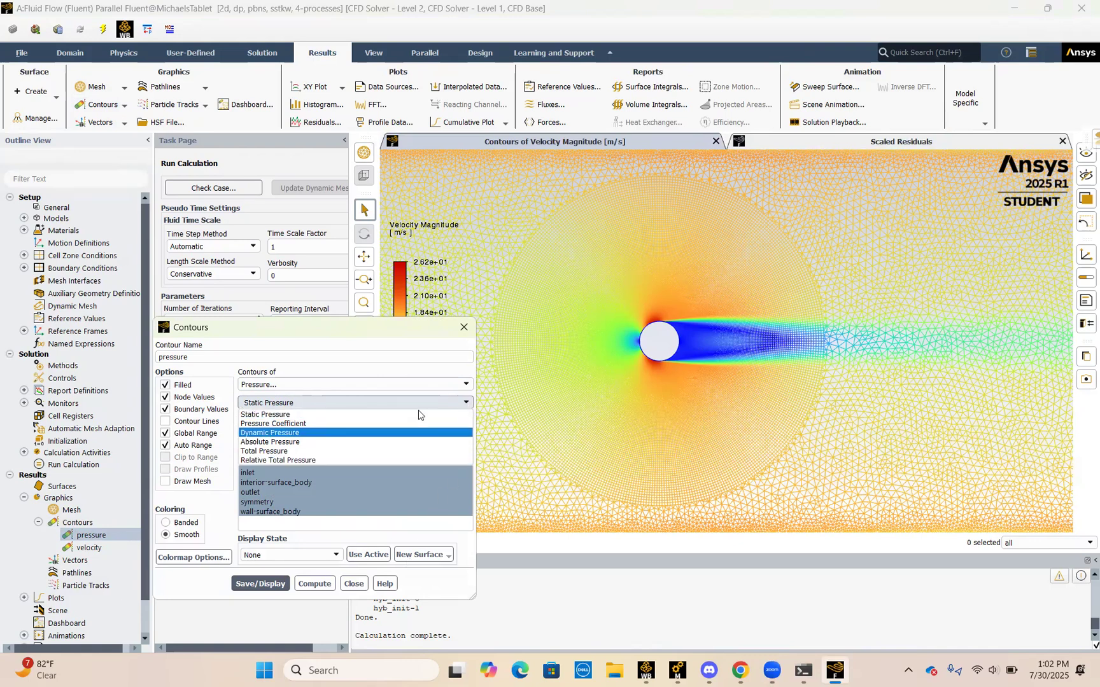
pyautogui.click(383, 403)
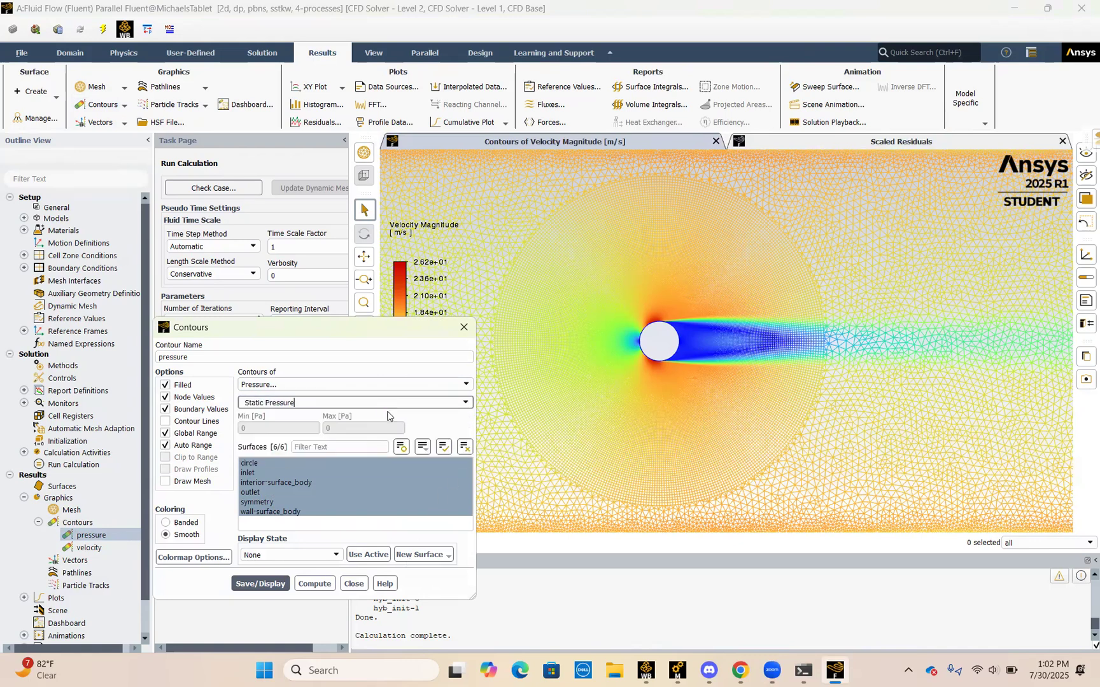
pyautogui.click(315, 582)
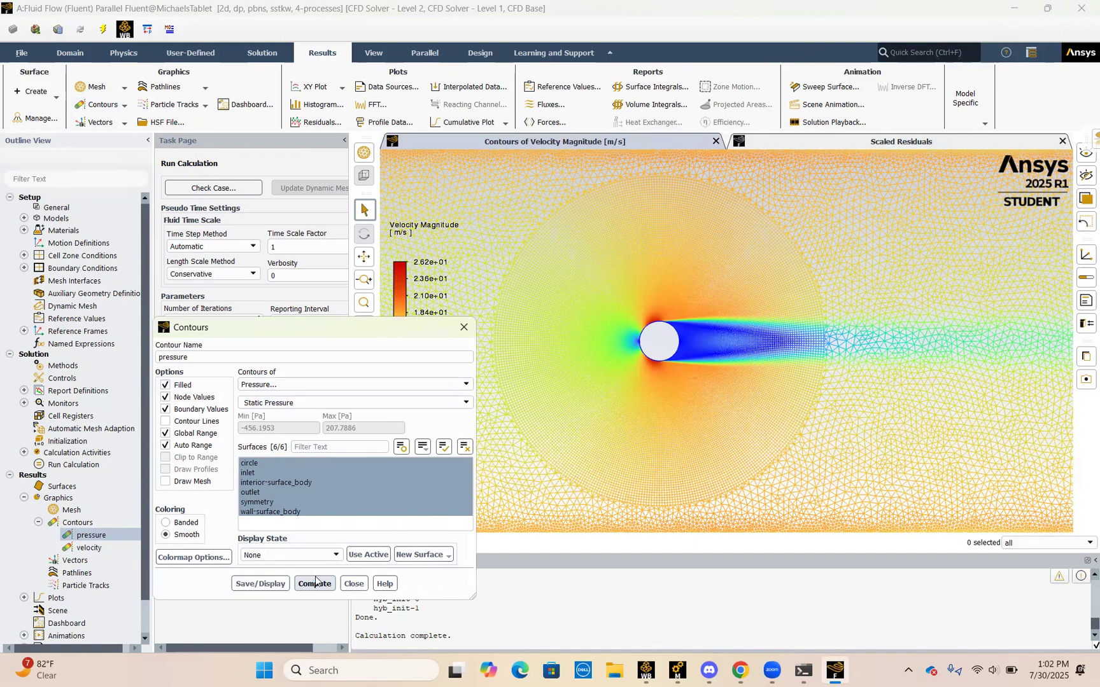
pyautogui.click(273, 585)
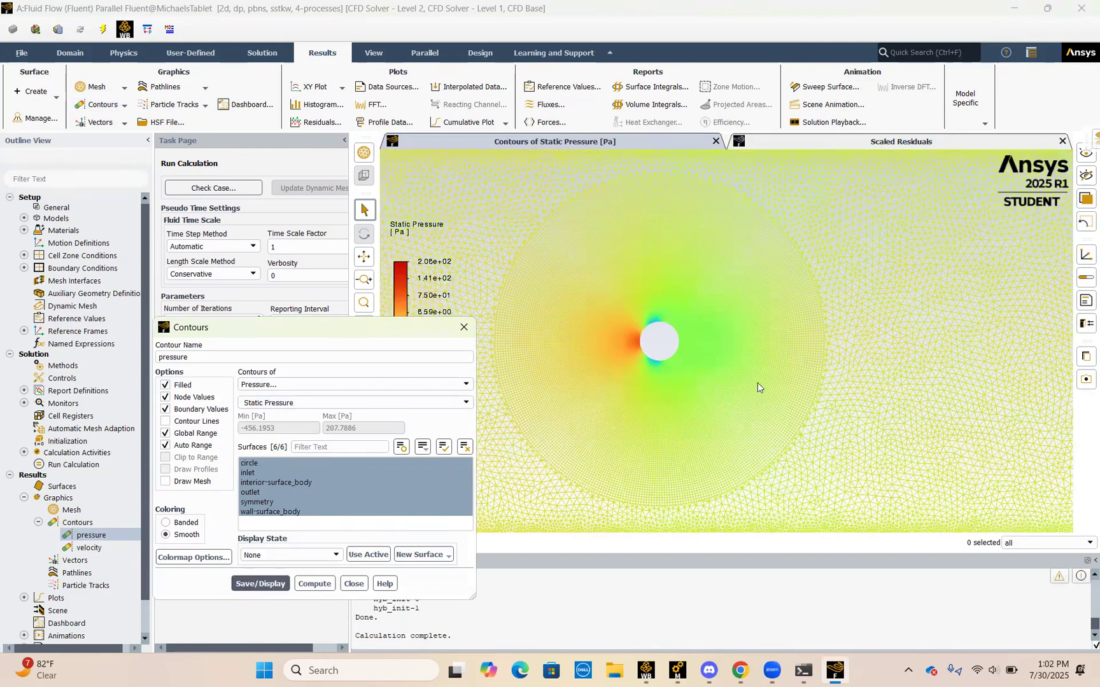
pyautogui.scroll(1, 627, 378)
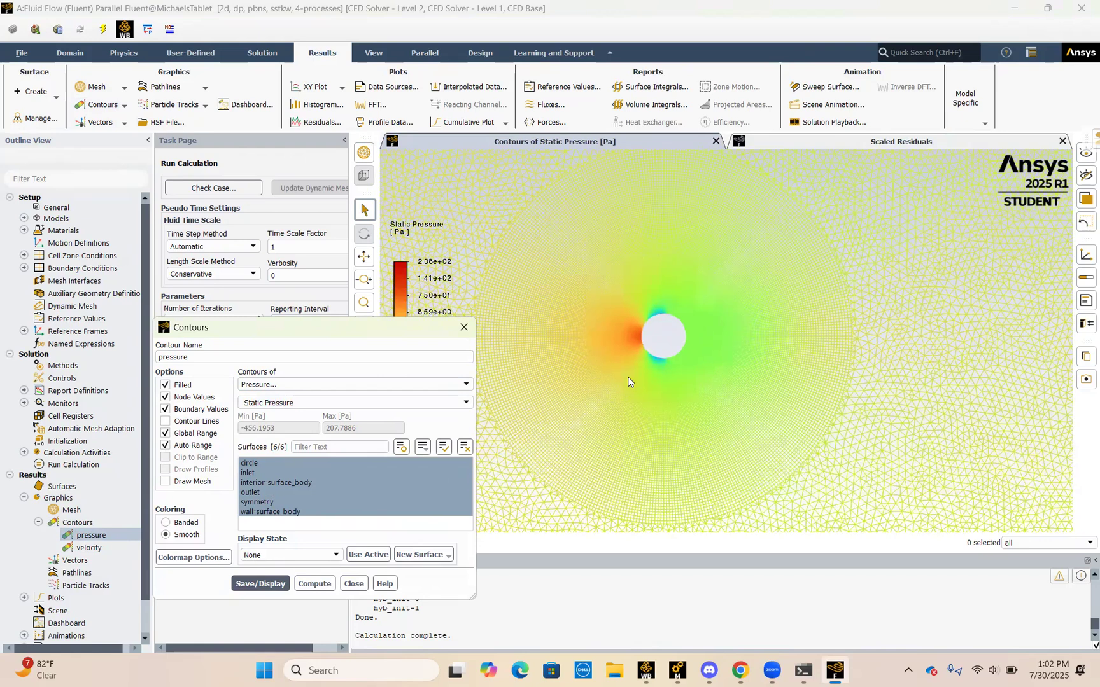
pyautogui.scroll(-2, 628, 377)
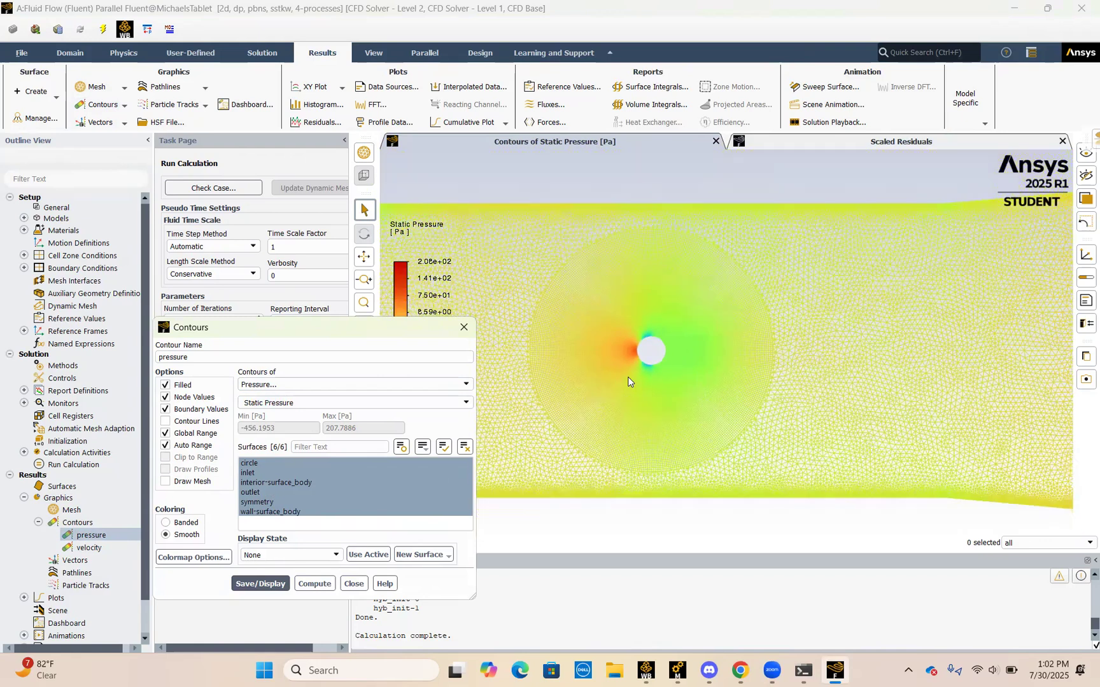
pyautogui.scroll(-3, 628, 378)
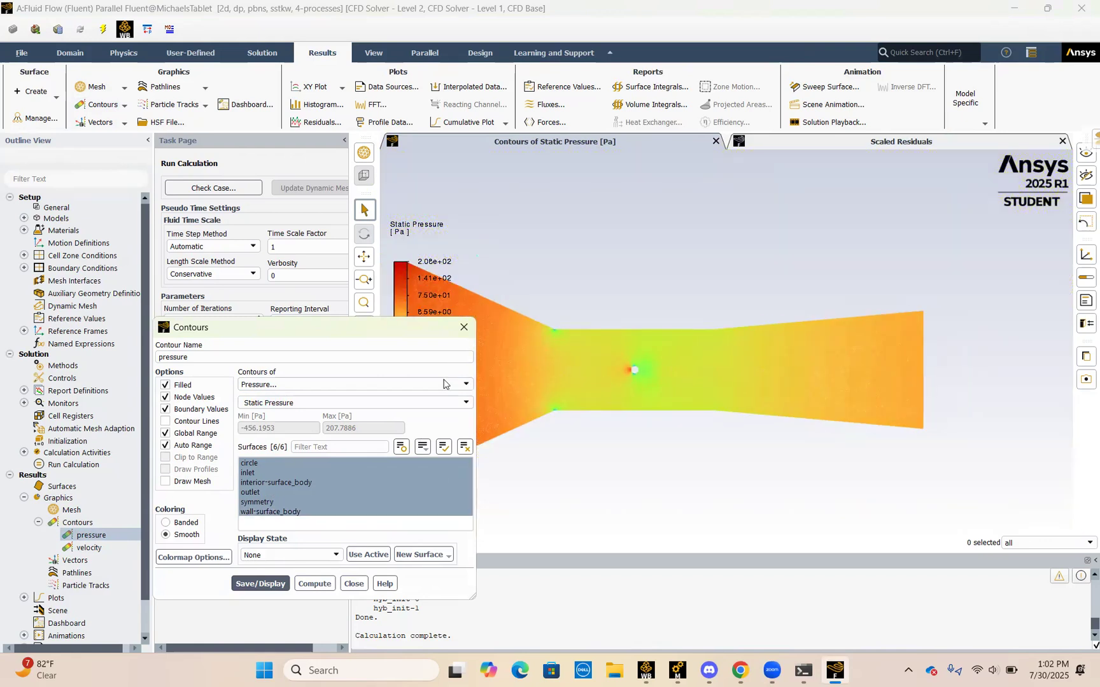
pyautogui.click(464, 327)
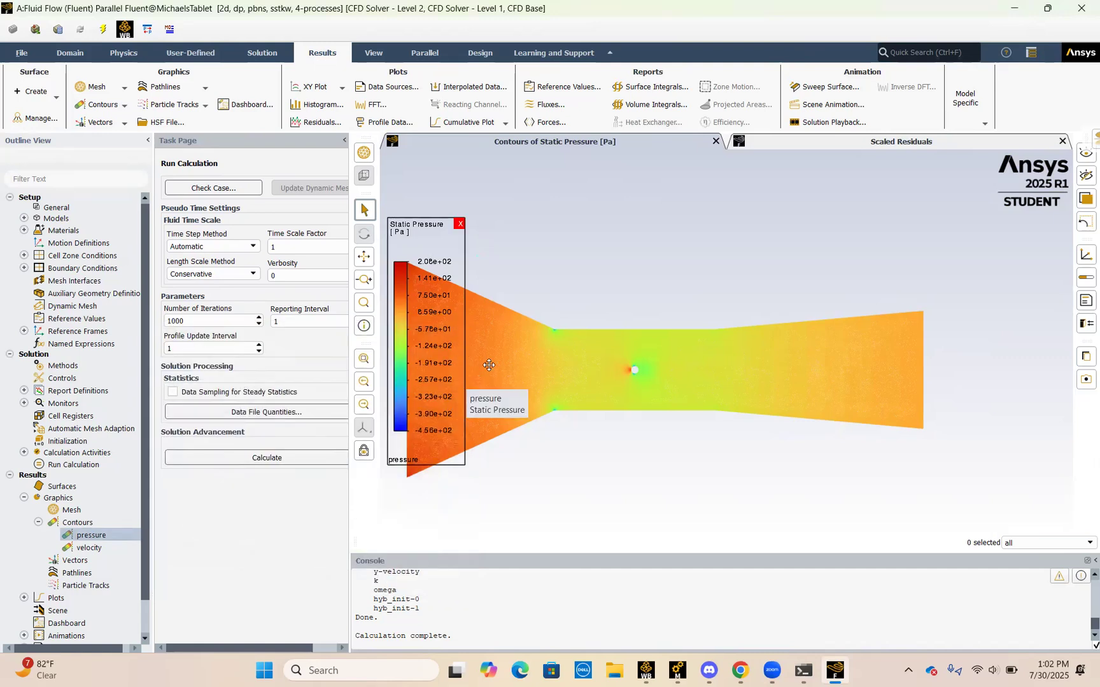
# Step: Examine the static pressure contour along the channel and close up on both sides of the circle
pyautogui.scroll(2, 527, 357)
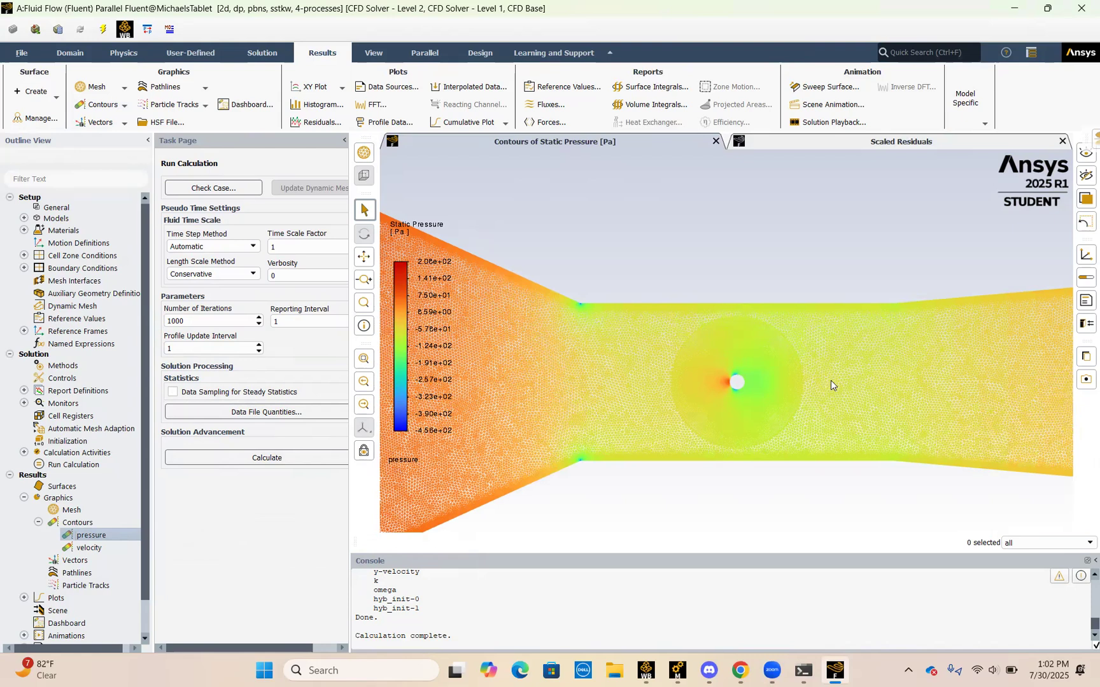
pyautogui.scroll(1, 831, 380)
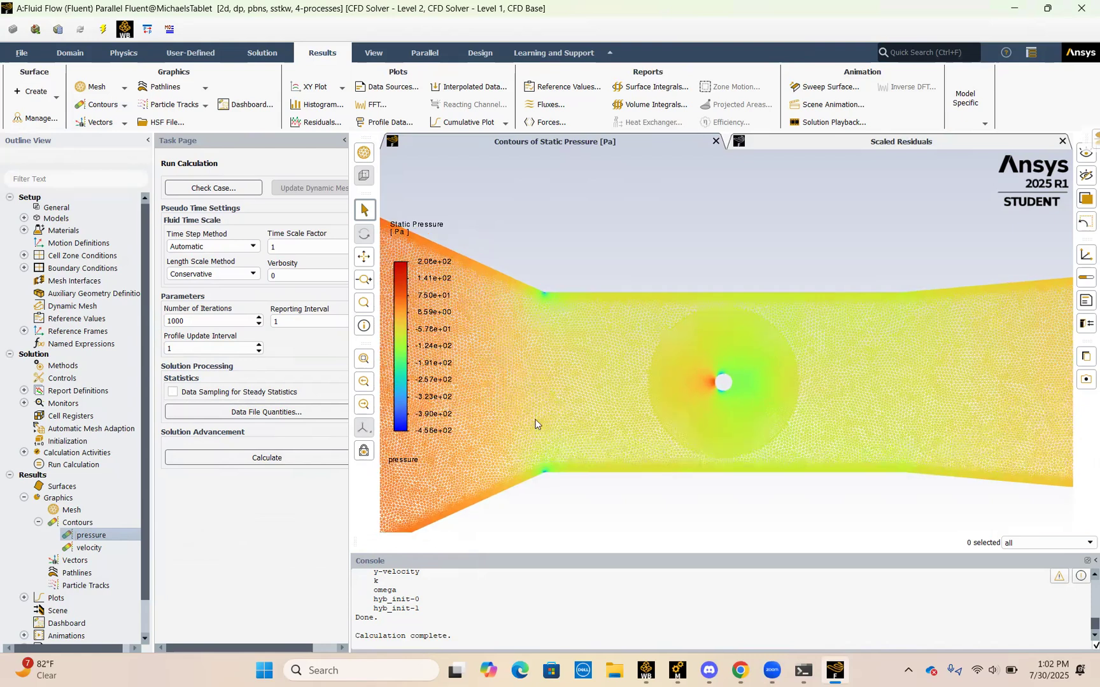
pyautogui.scroll(4, 831, 380)
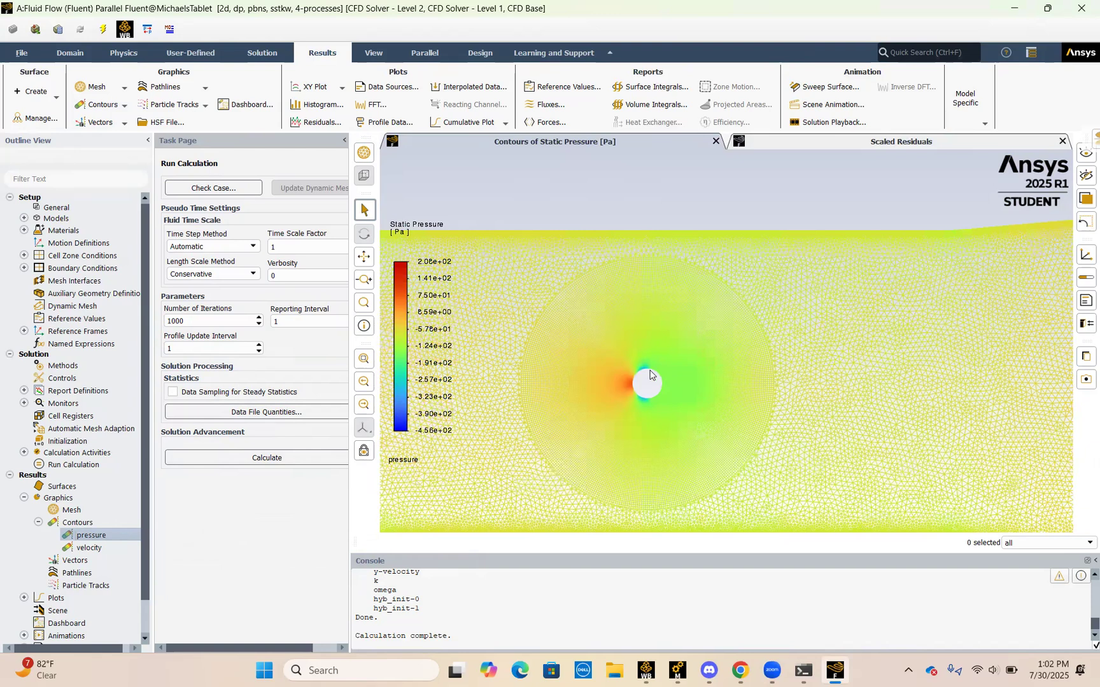
pyautogui.scroll(2, 584, 345)
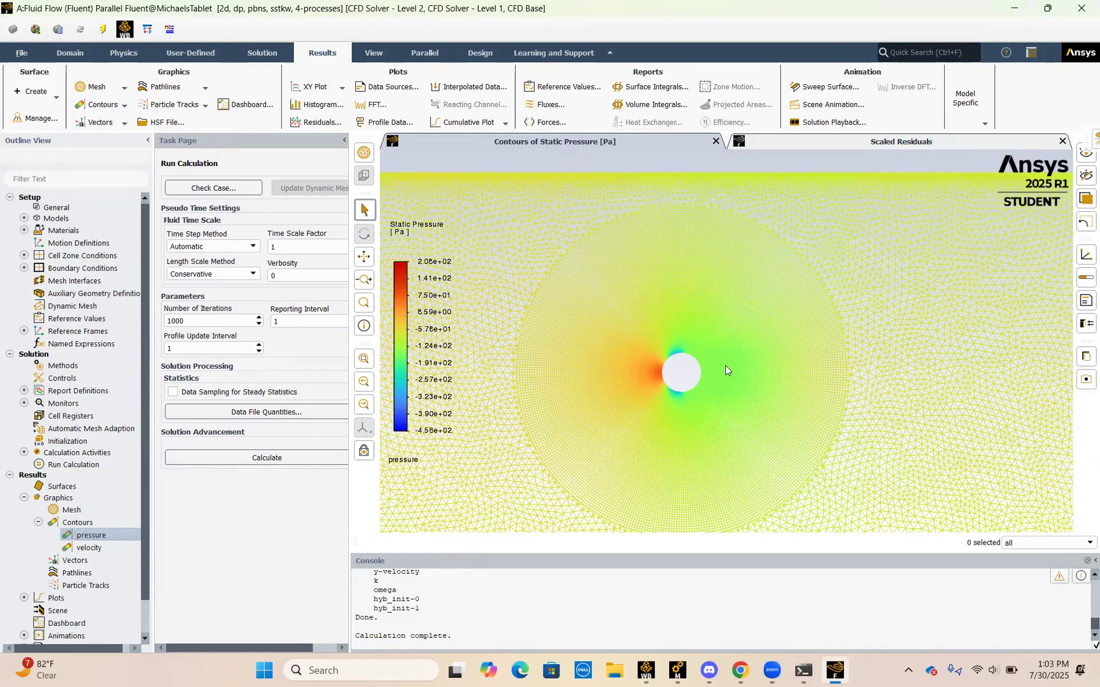
pyautogui.scroll(1, 725, 366)
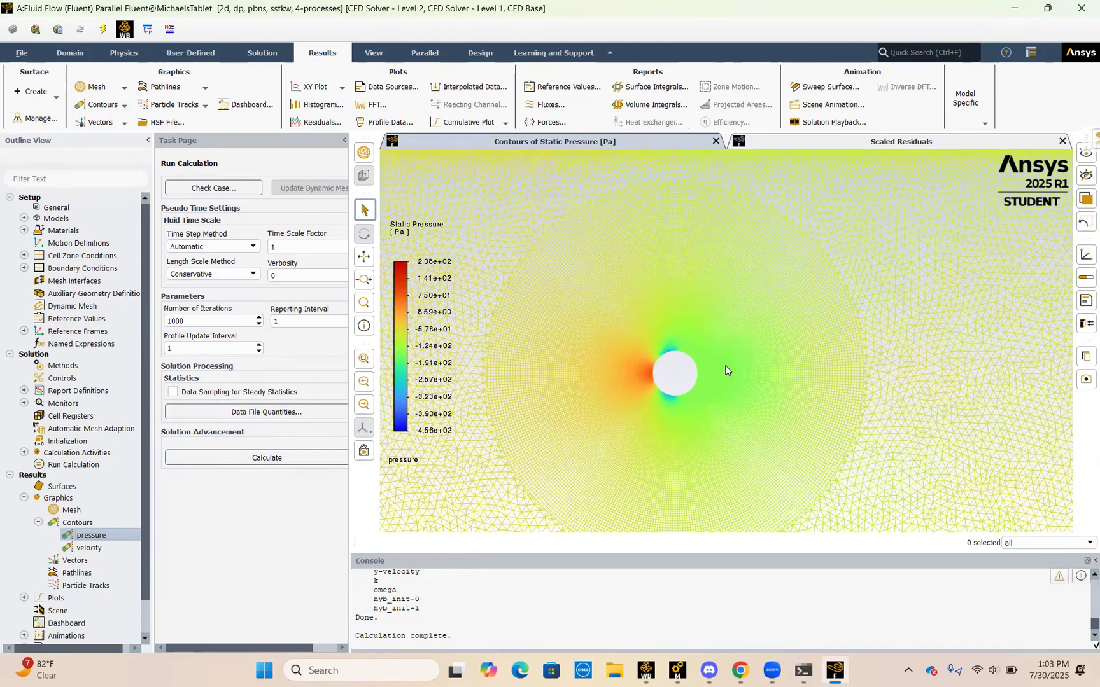
pyautogui.scroll(-3, 725, 366)
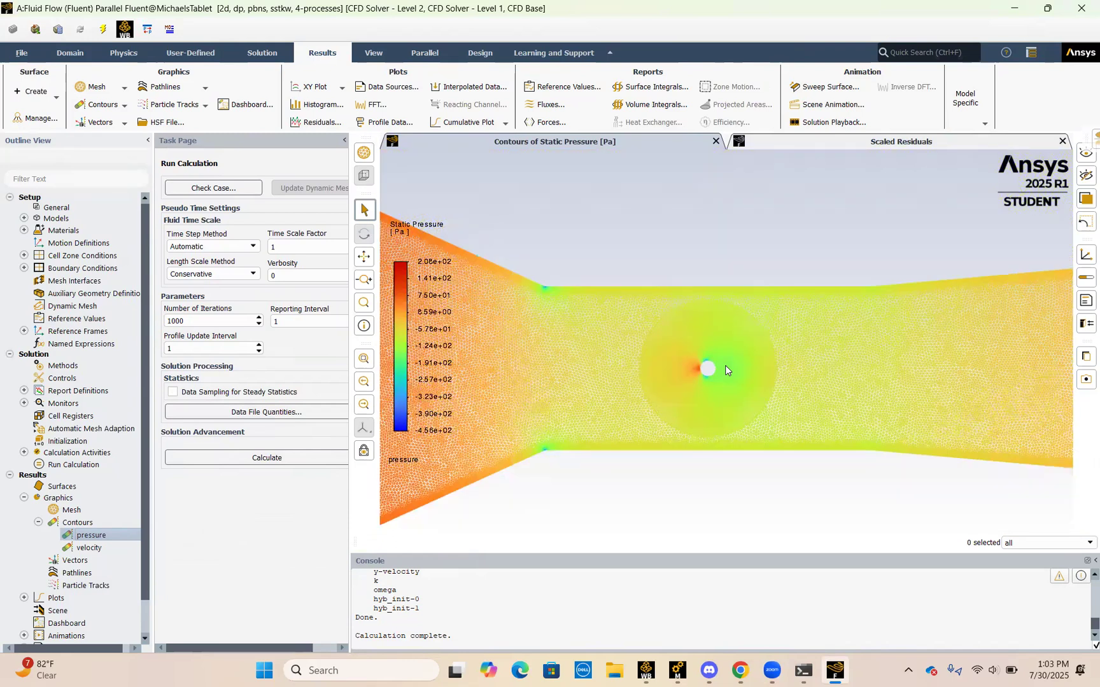
pyautogui.scroll(-2, 550, 398)
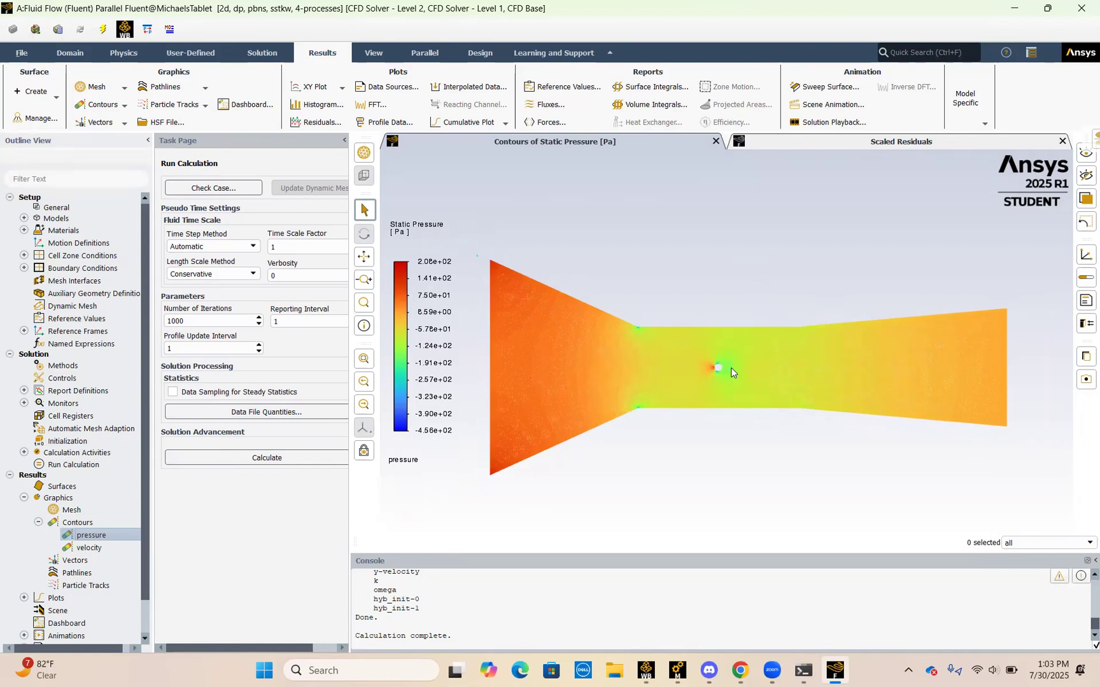
pyautogui.scroll(1, 730, 368)
pyautogui.scroll(1, 731, 366)
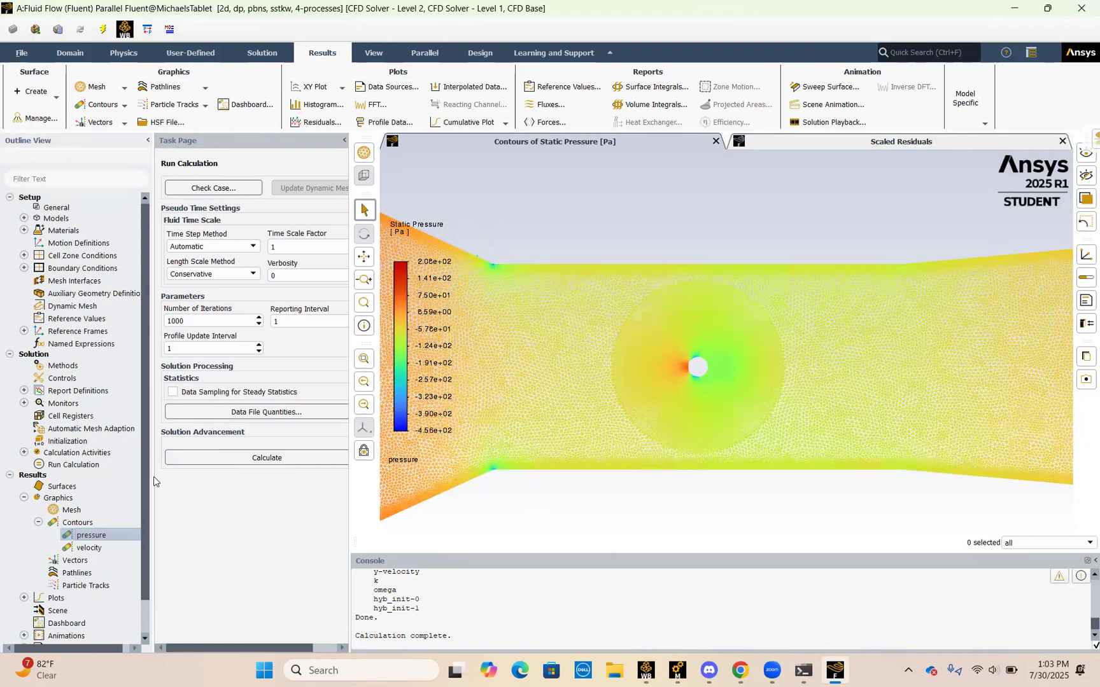
# Step: Open the existing XY plot xy-plot-1 from the results and rename it cp
pyautogui.click(39, 522)
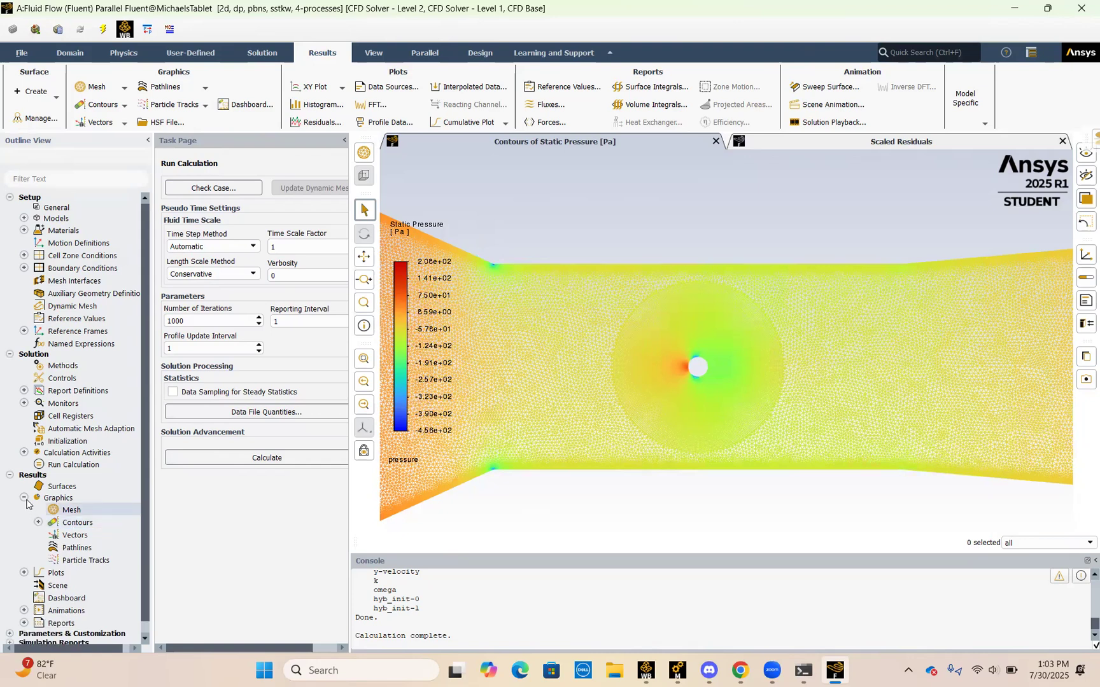
pyautogui.click(25, 497)
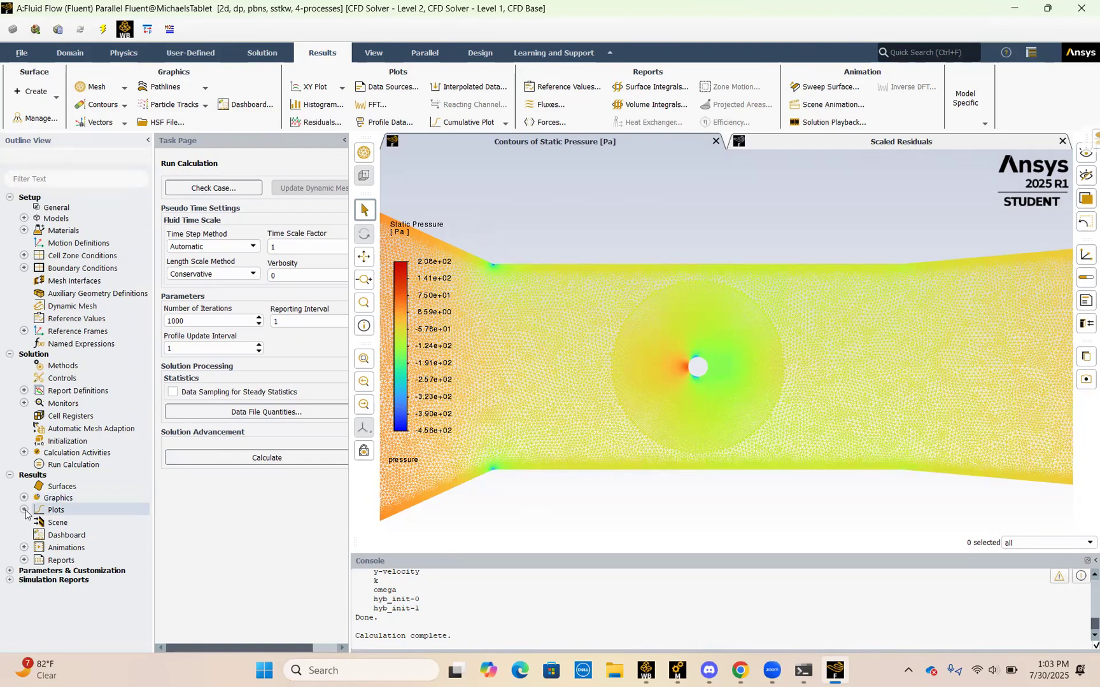
pyautogui.click(24, 510)
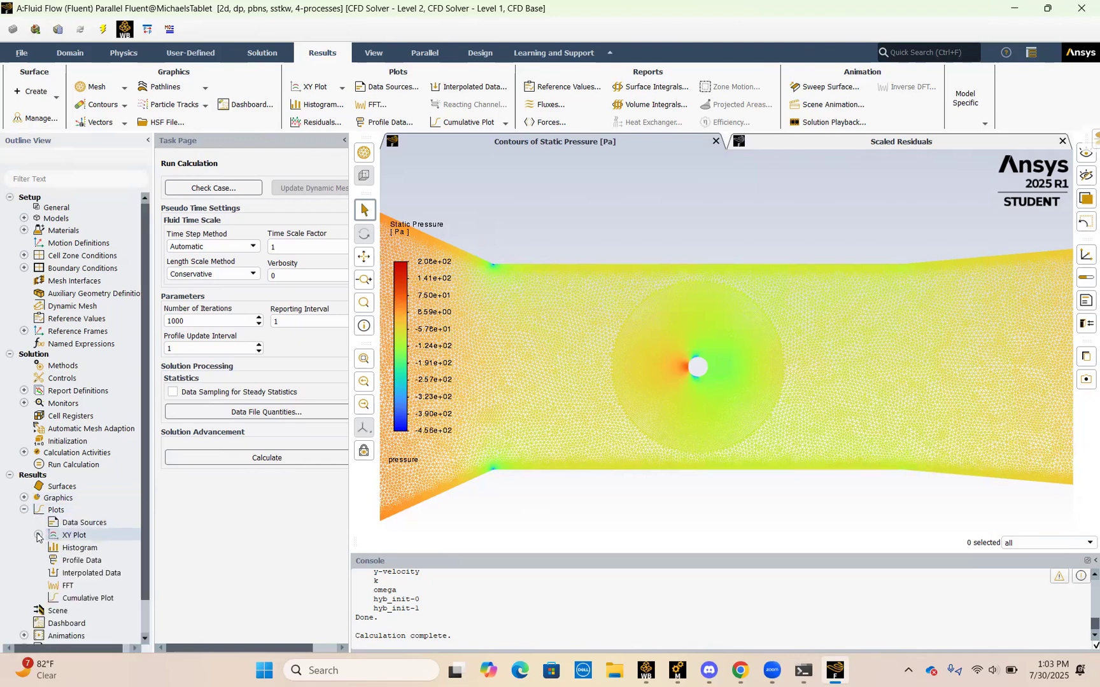
pyautogui.click(39, 535)
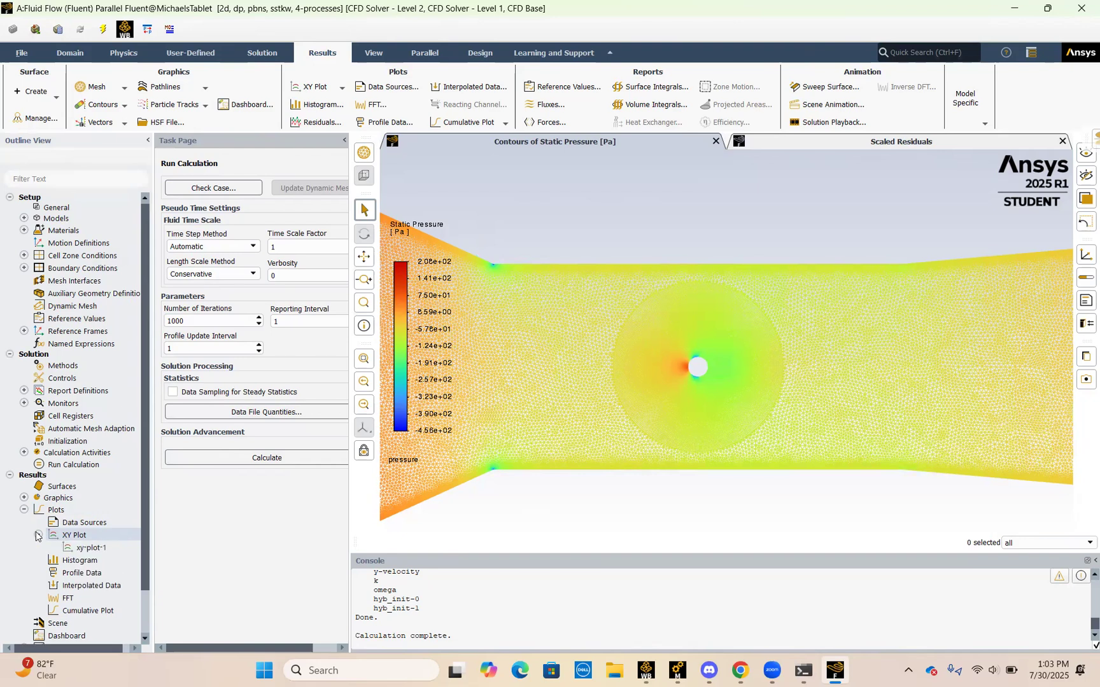
pyautogui.doubleClick(99, 550)
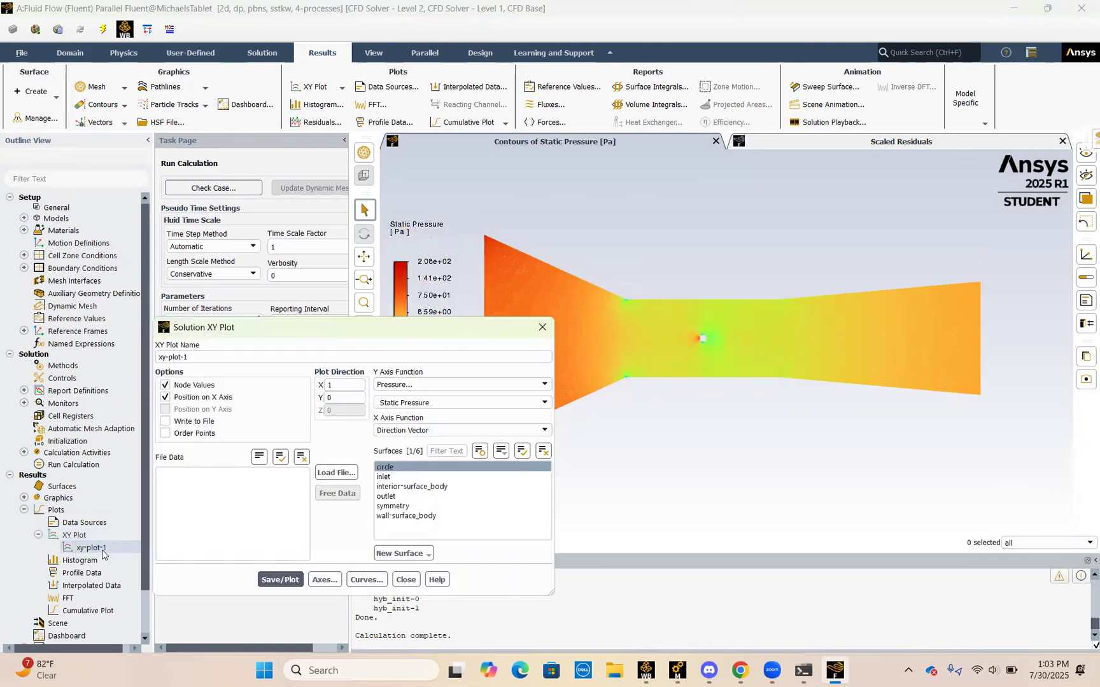
pyautogui.press('BackSpace')
pyautogui.press('BackSpace')
pyautogui.press('BackSpace')
pyautogui.press('BackSpace')
pyautogui.press('BackSpace')
pyautogui.press('BackSpace')
pyautogui.press('BackSpace')
pyautogui.press('BackSpace')
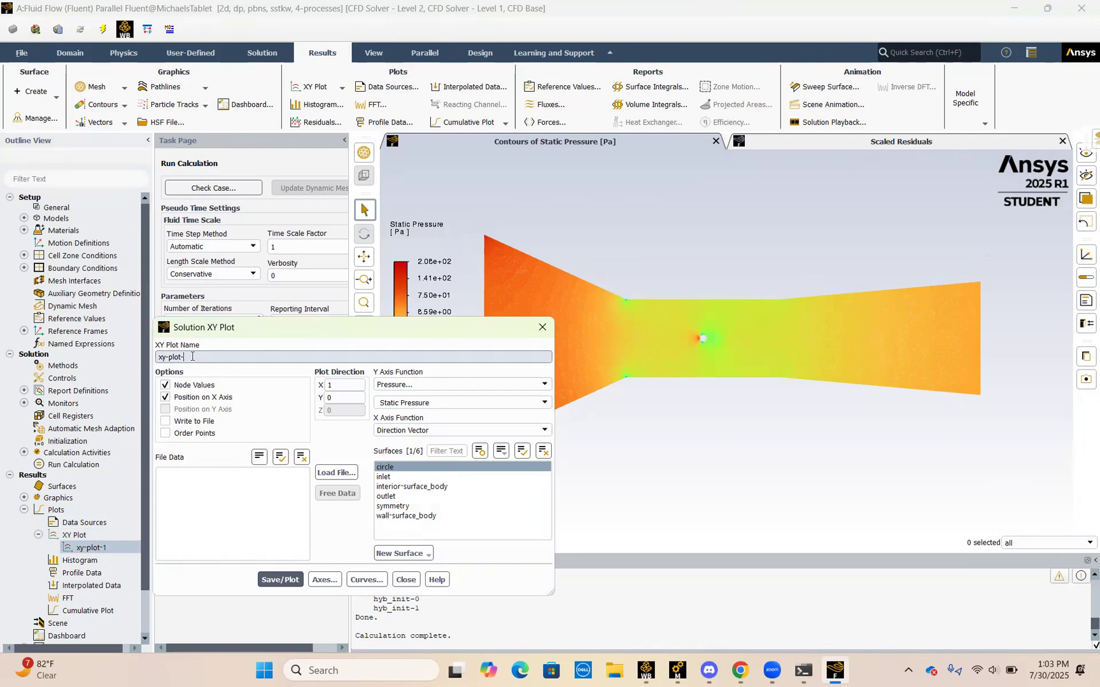
pyautogui.press('BackSpace')
pyautogui.write('cp')
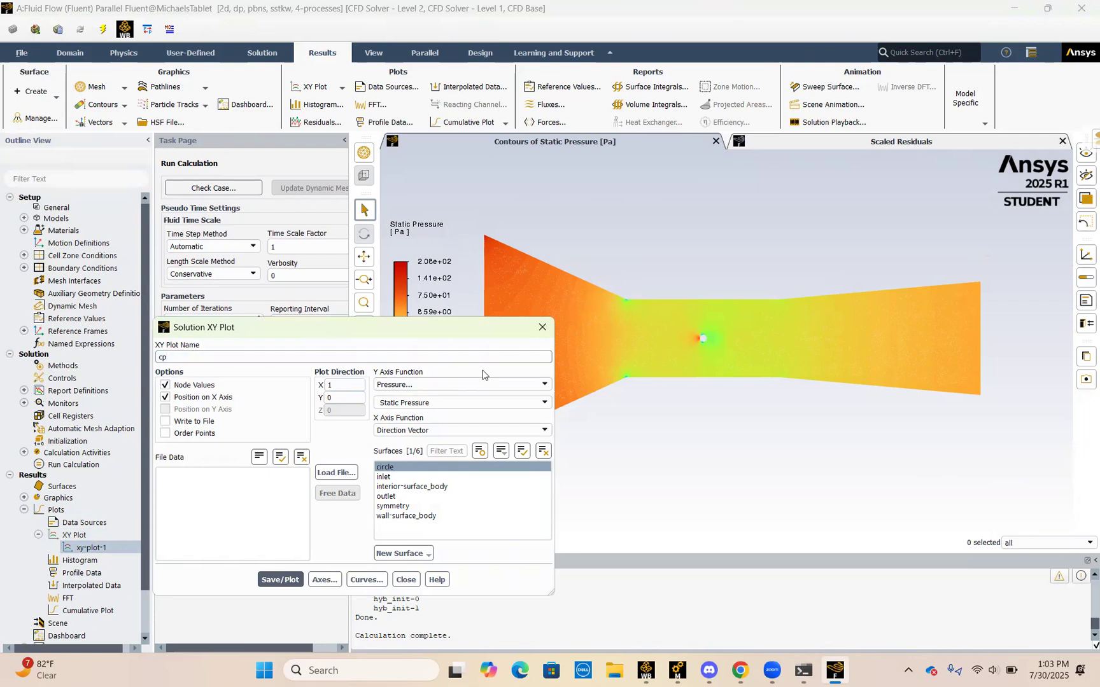
# Step: Plot Pressure Coefficient against Direction Vector on the circle surface, close the plot settings and examine the curve
pyautogui.click(486, 402)
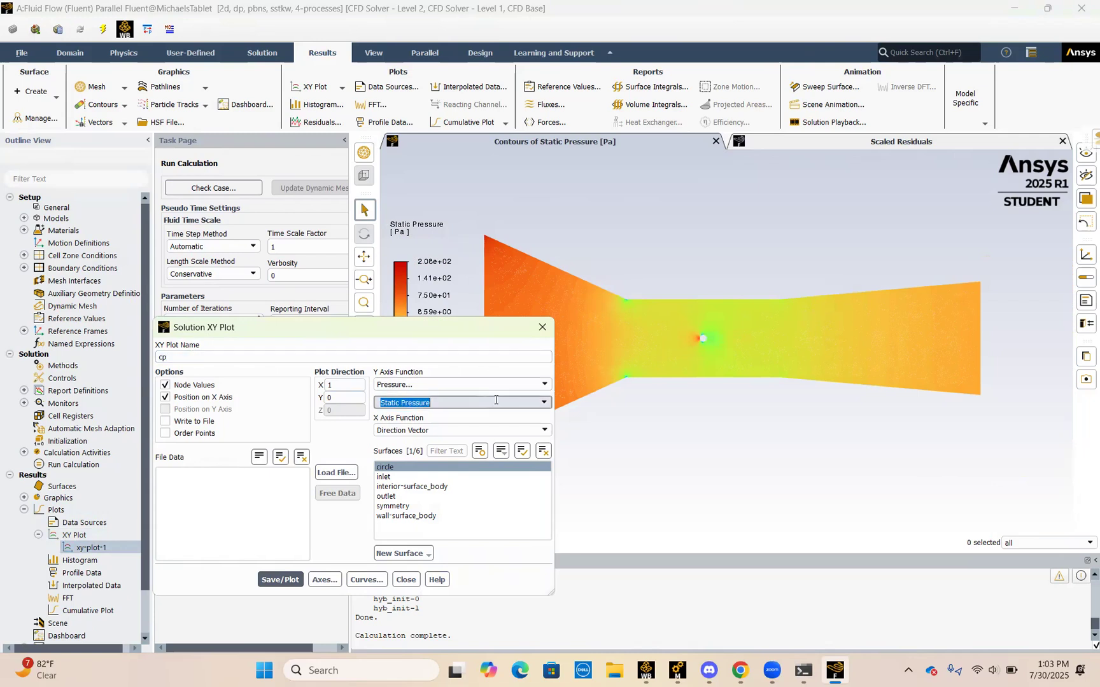
pyautogui.click(540, 403)
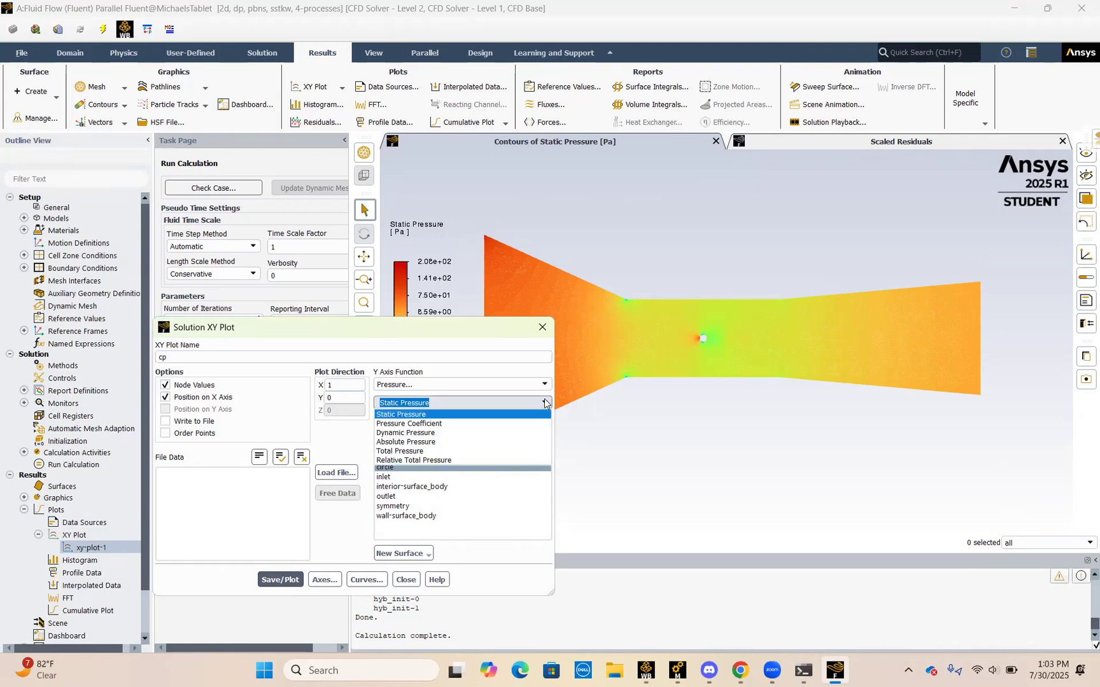
pyautogui.click(502, 425)
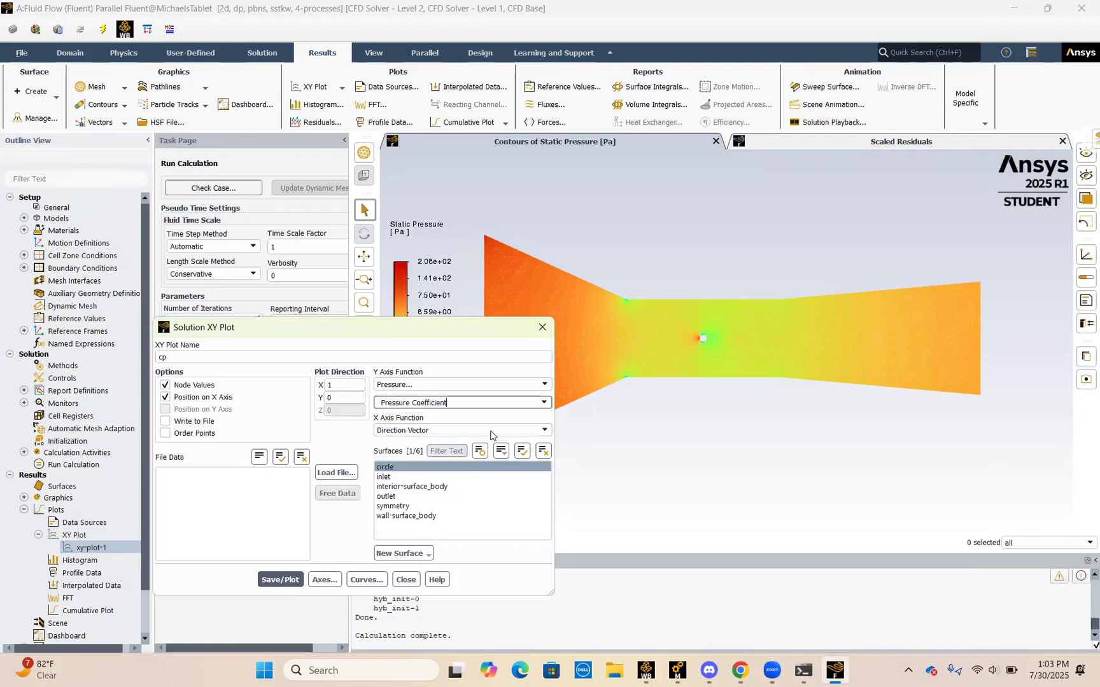
pyautogui.click(542, 431)
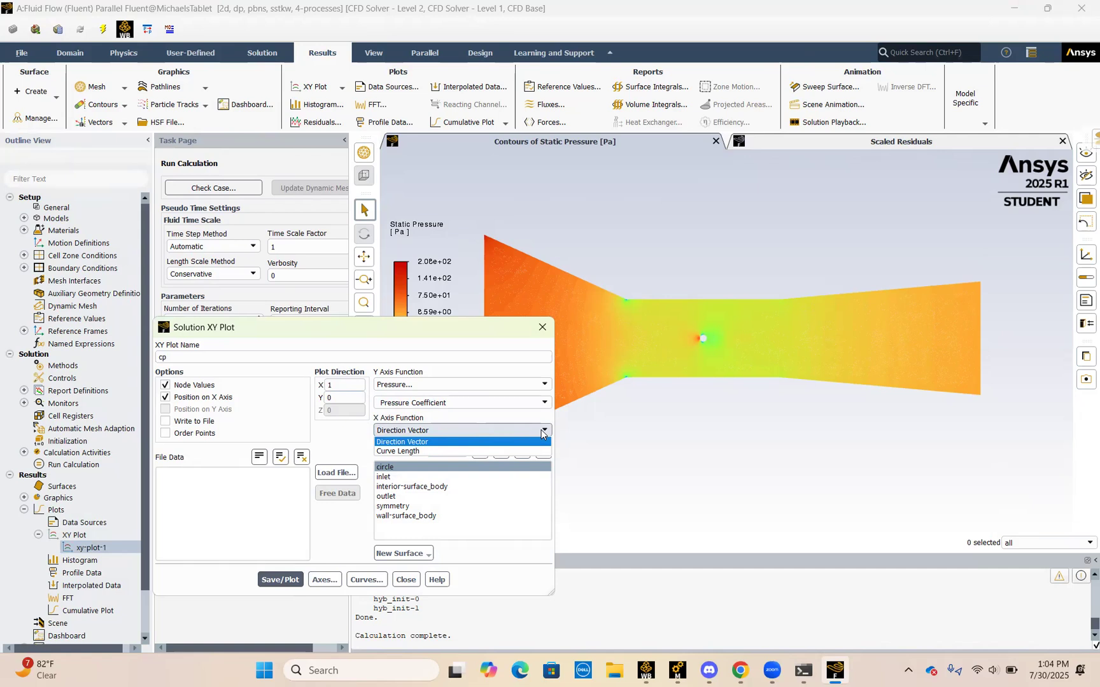
pyautogui.click(510, 442)
pyautogui.click(275, 581)
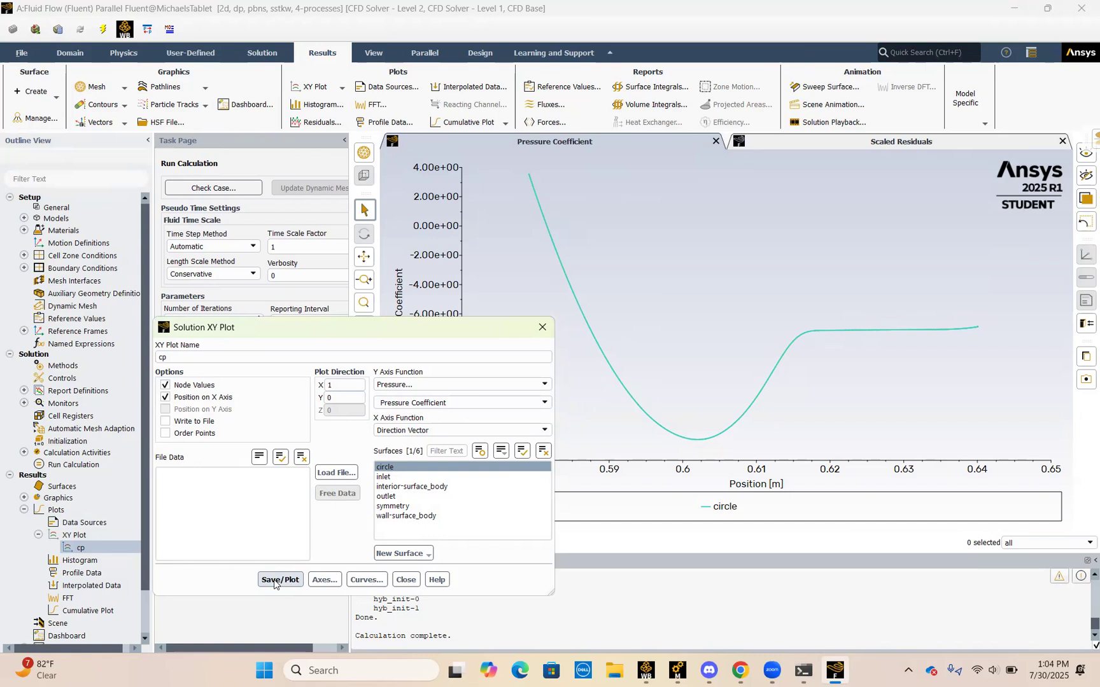
pyautogui.click(406, 579)
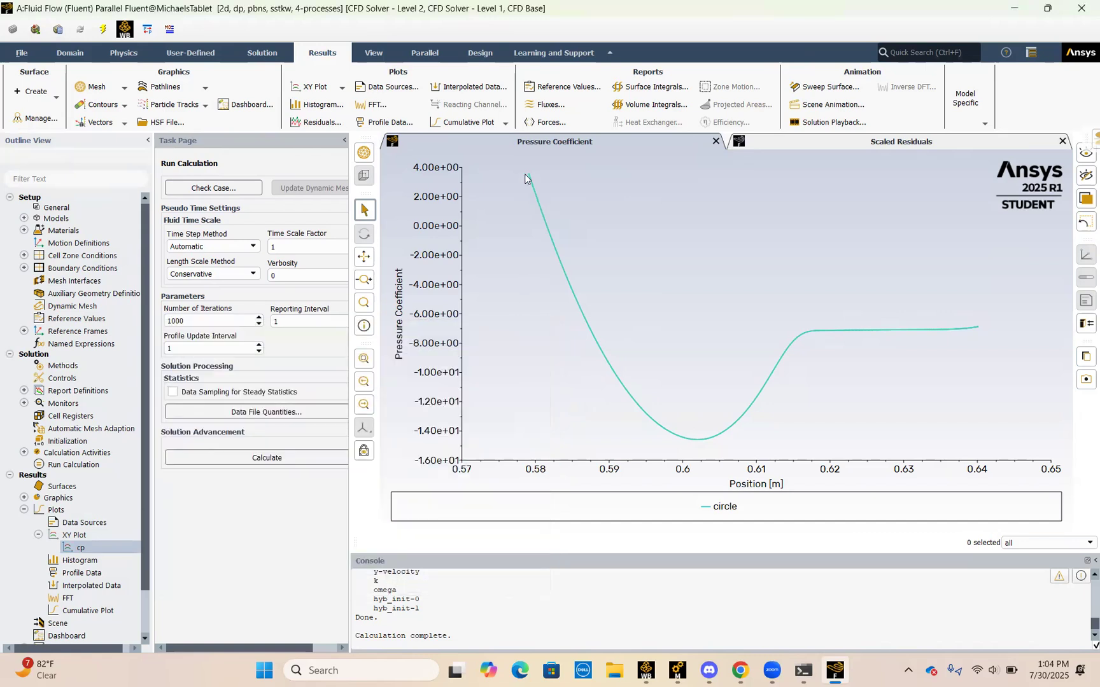
pyautogui.moveTo(526, 178)
# Step: Look through the results reports and the force report types offered for a new report definition, and close the definitions
pyautogui.moveTo(853, 341)
pyautogui.click(24, 509)
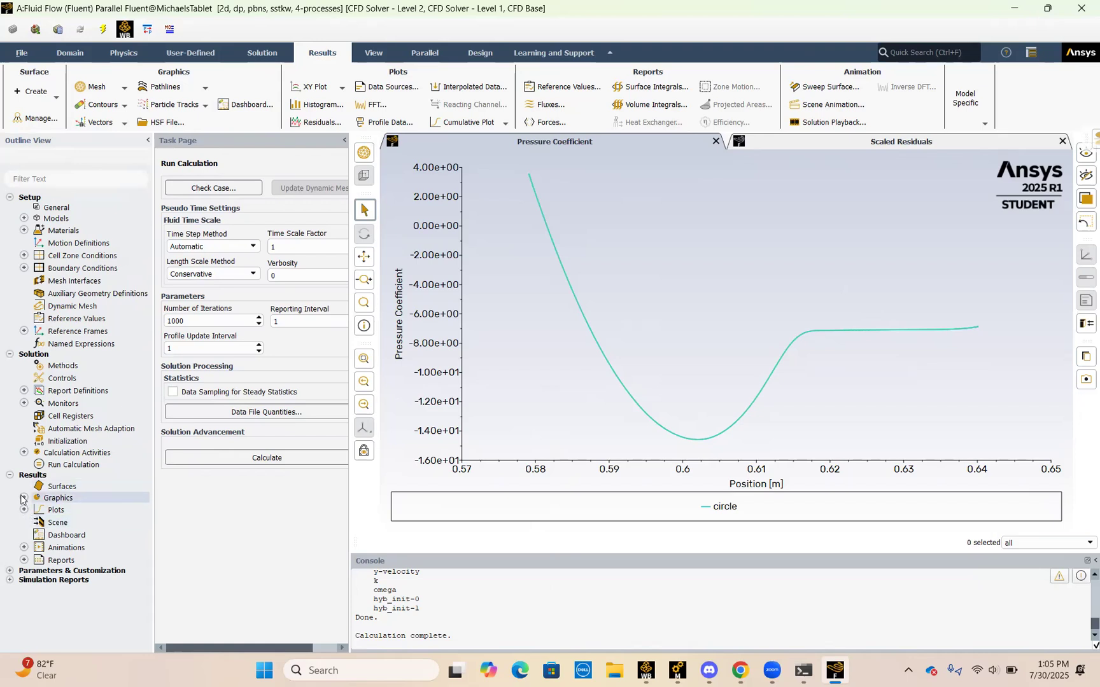
pyautogui.click(23, 560)
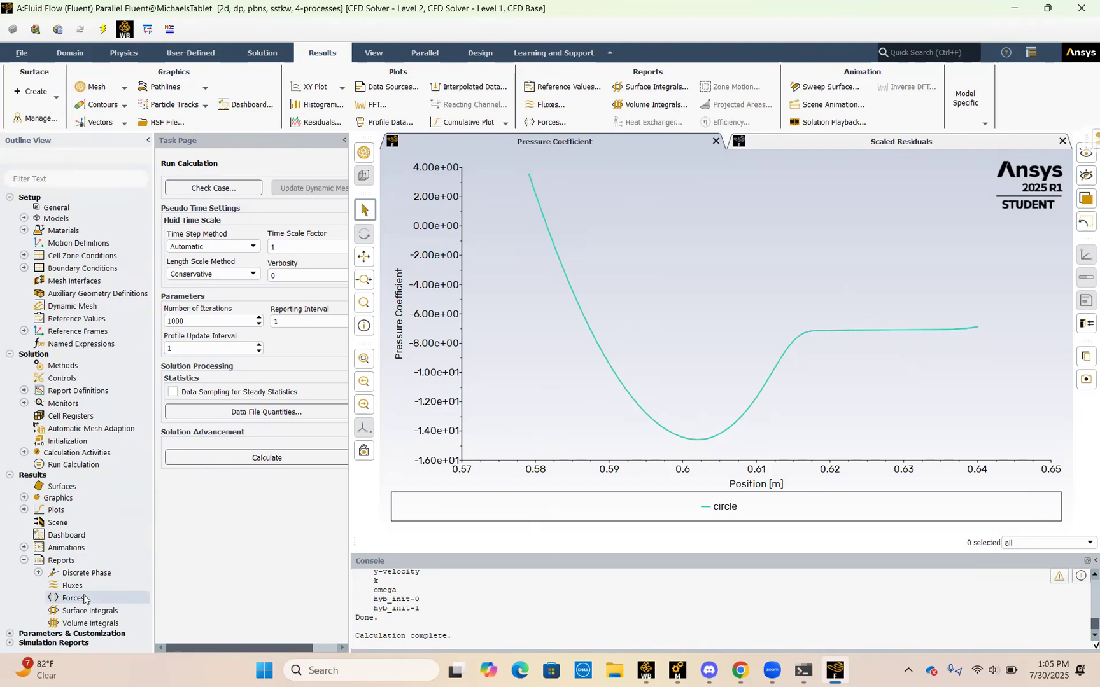
pyautogui.click(23, 560)
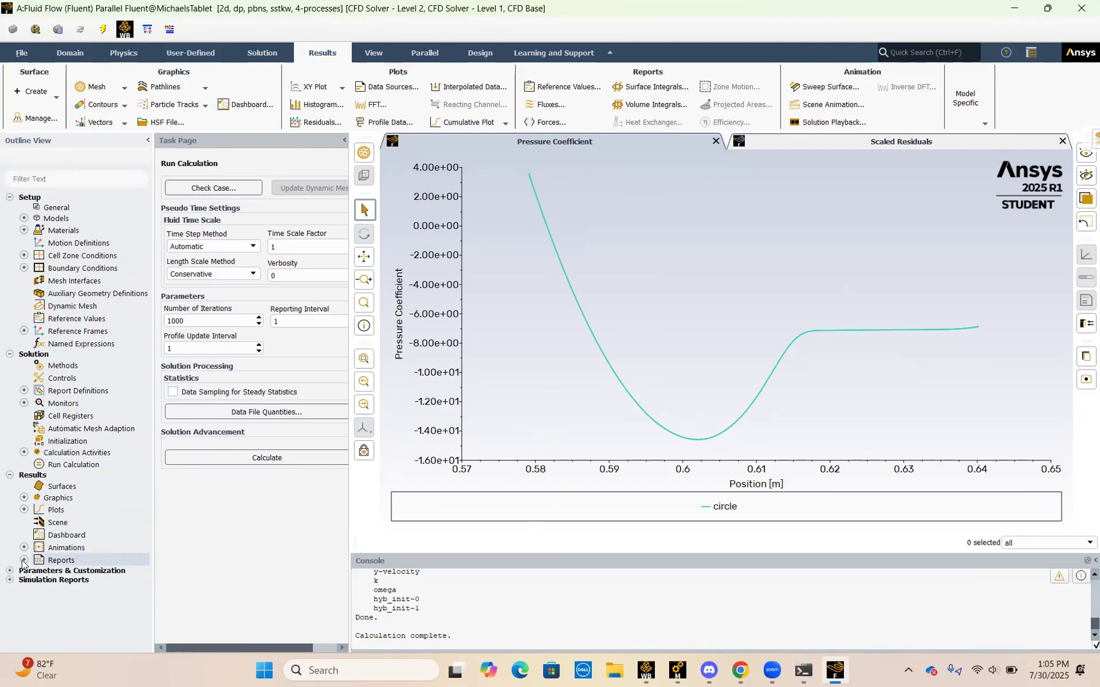
pyautogui.click(24, 391)
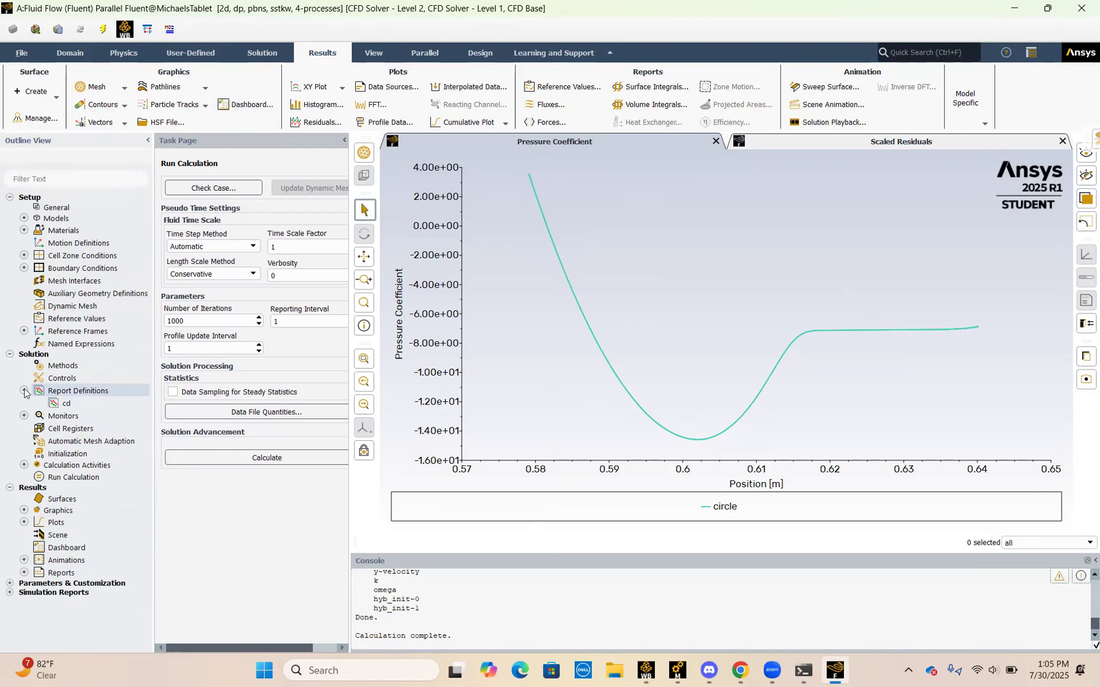
pyautogui.doubleClick(70, 390)
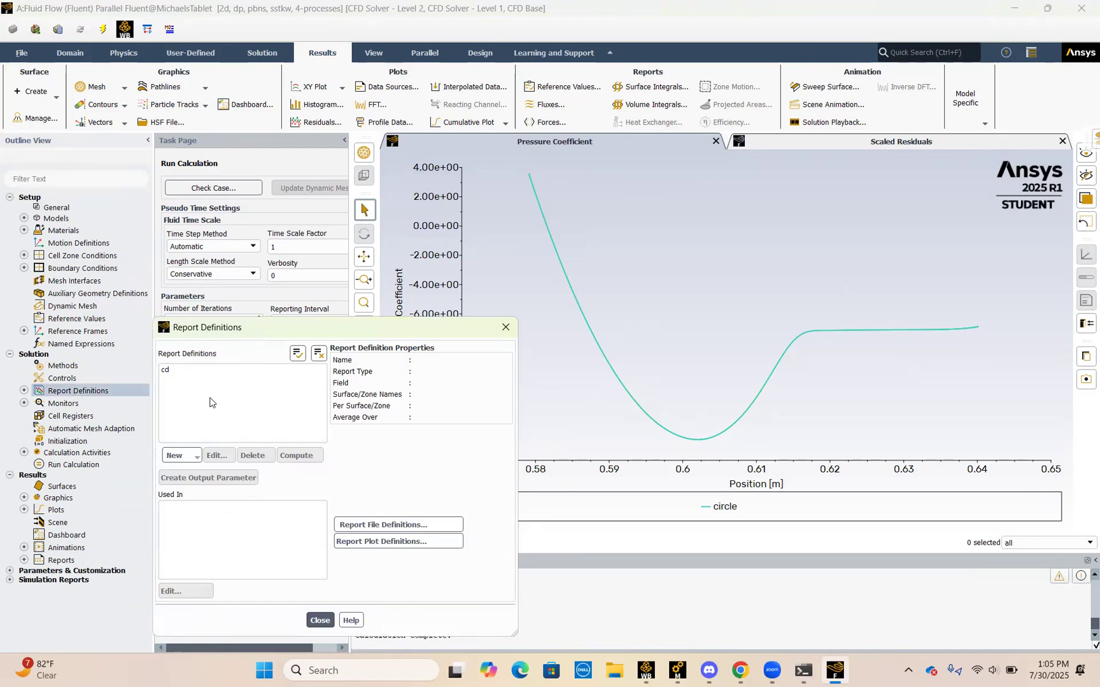
pyautogui.click(192, 455)
pyautogui.moveTo(209, 489)
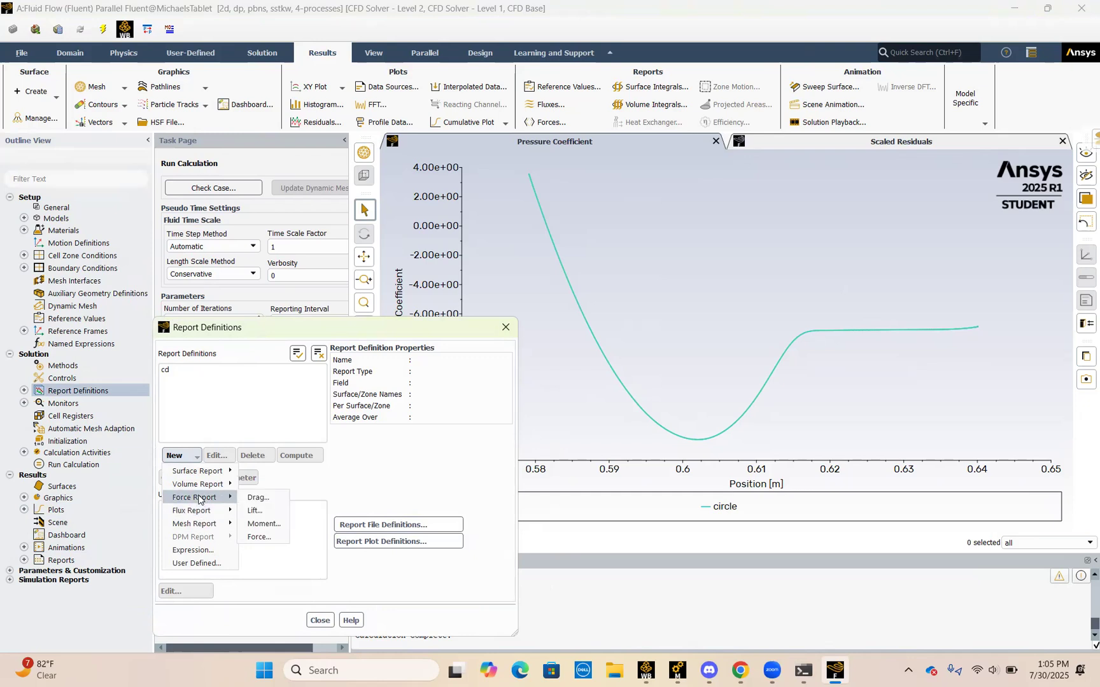
pyautogui.click(321, 620)
pyautogui.click(320, 620)
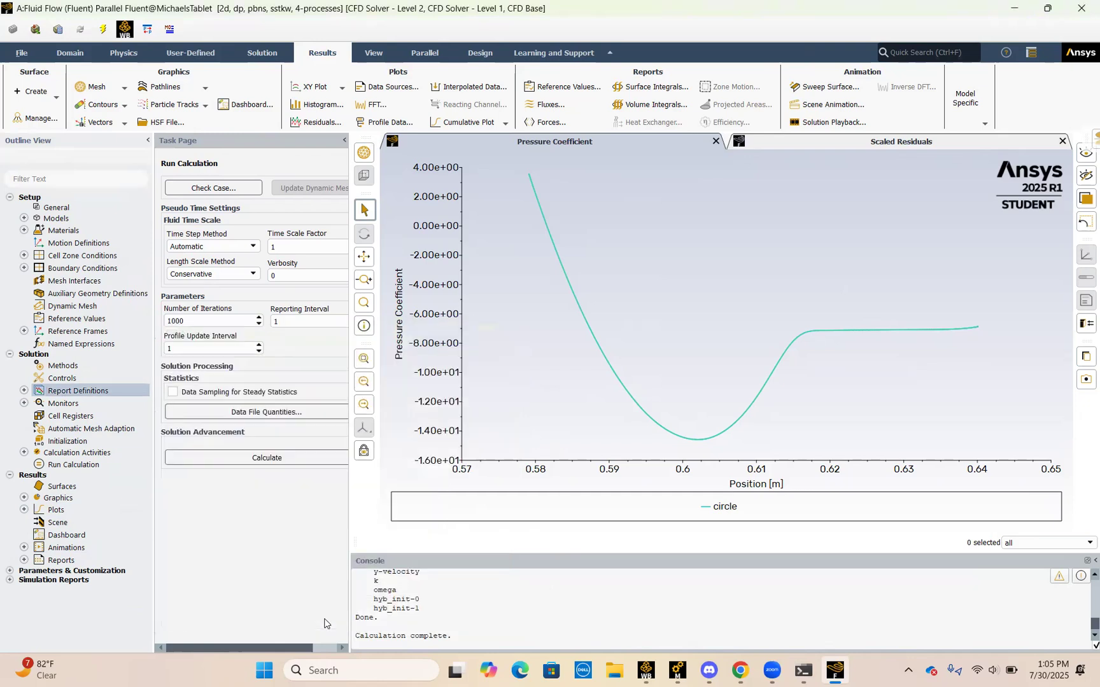
# Step: Open the existing cd drag report definition and reselect circle as its zone
pyautogui.click(25, 390)
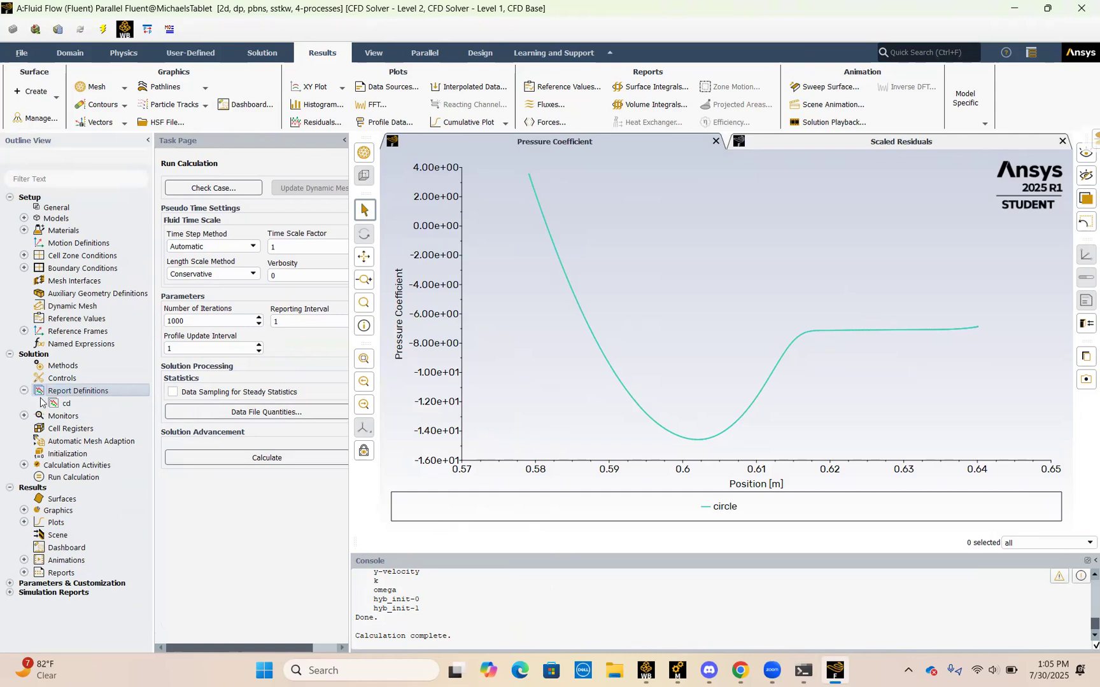
pyautogui.doubleClick(61, 403)
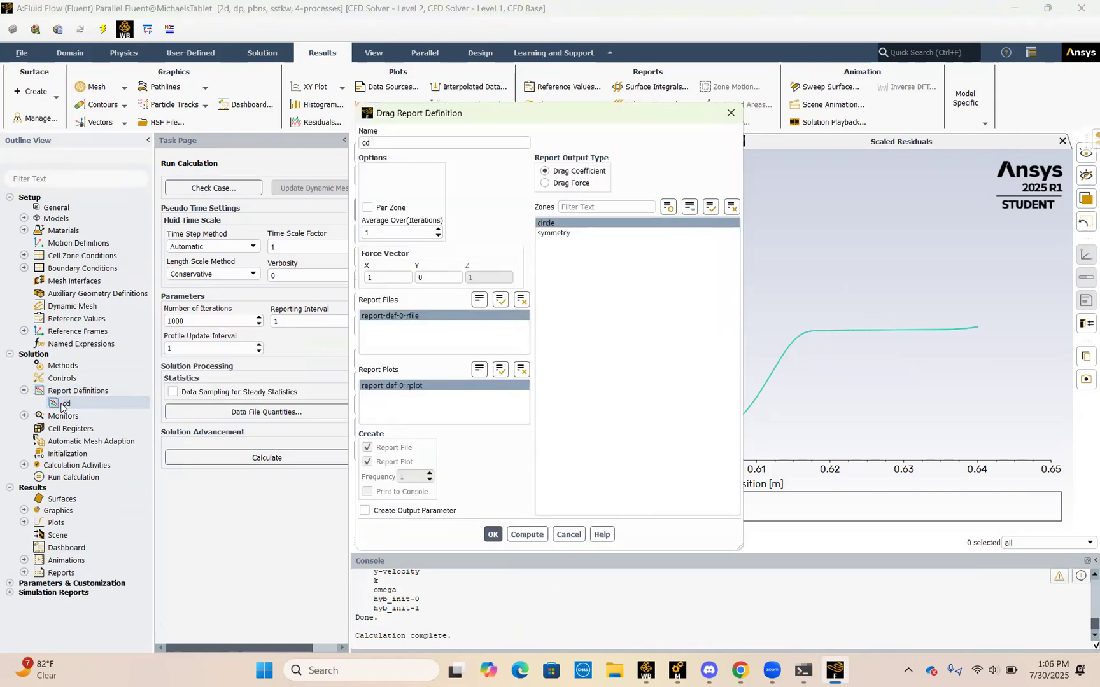
pyautogui.click(583, 223)
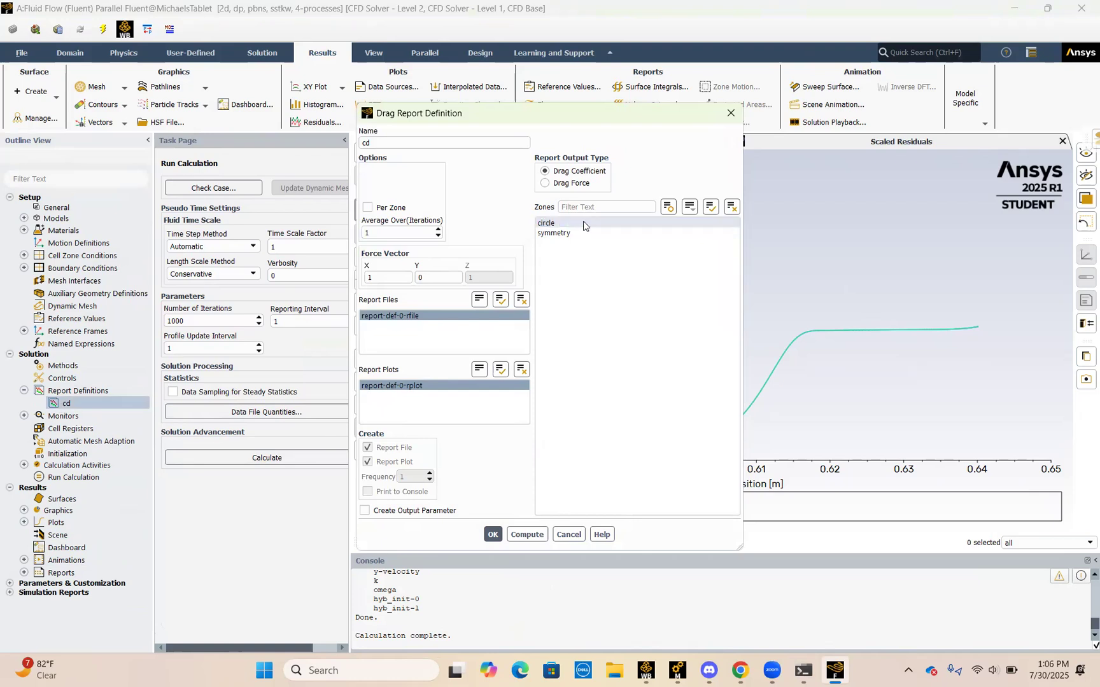
pyautogui.click(584, 223)
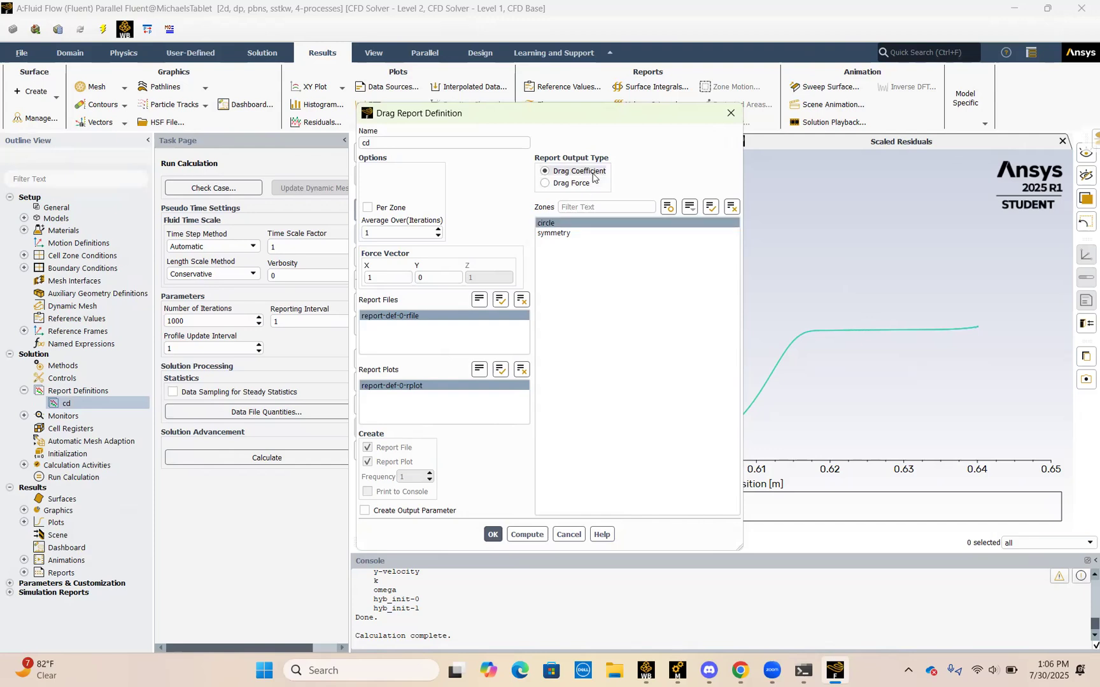
# Step: Switch to Chrome to check the Part B requirements in the assignment document, and return to Fluent
pyautogui.click(741, 668)
pyautogui.scroll(-5, 513, 525)
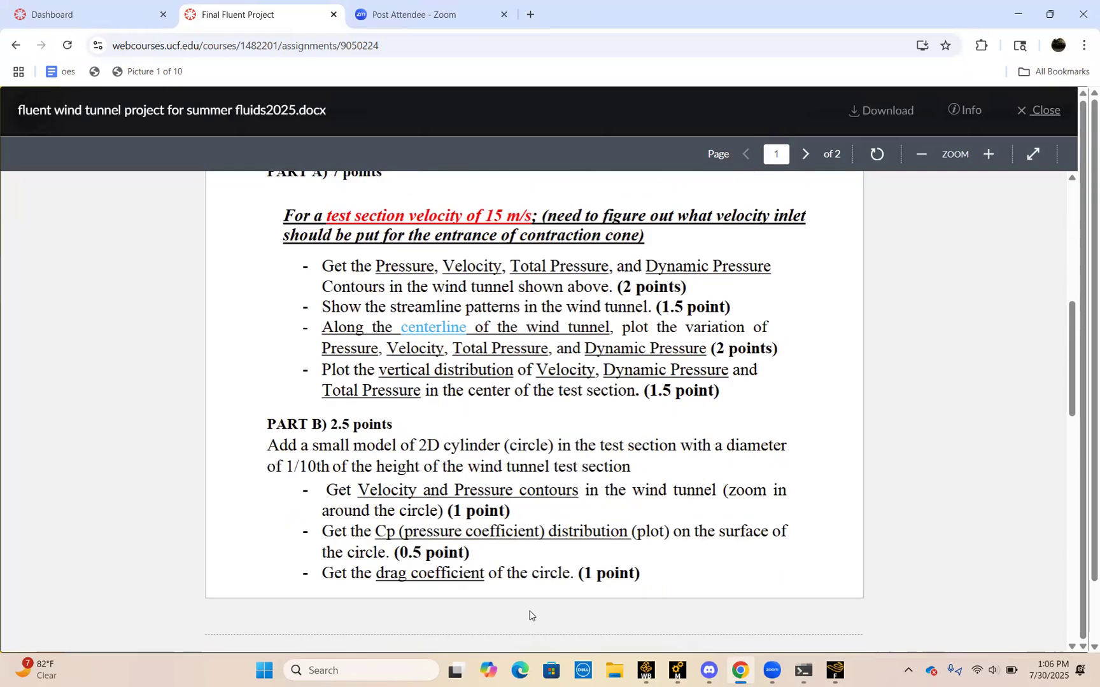
pyautogui.click(829, 672)
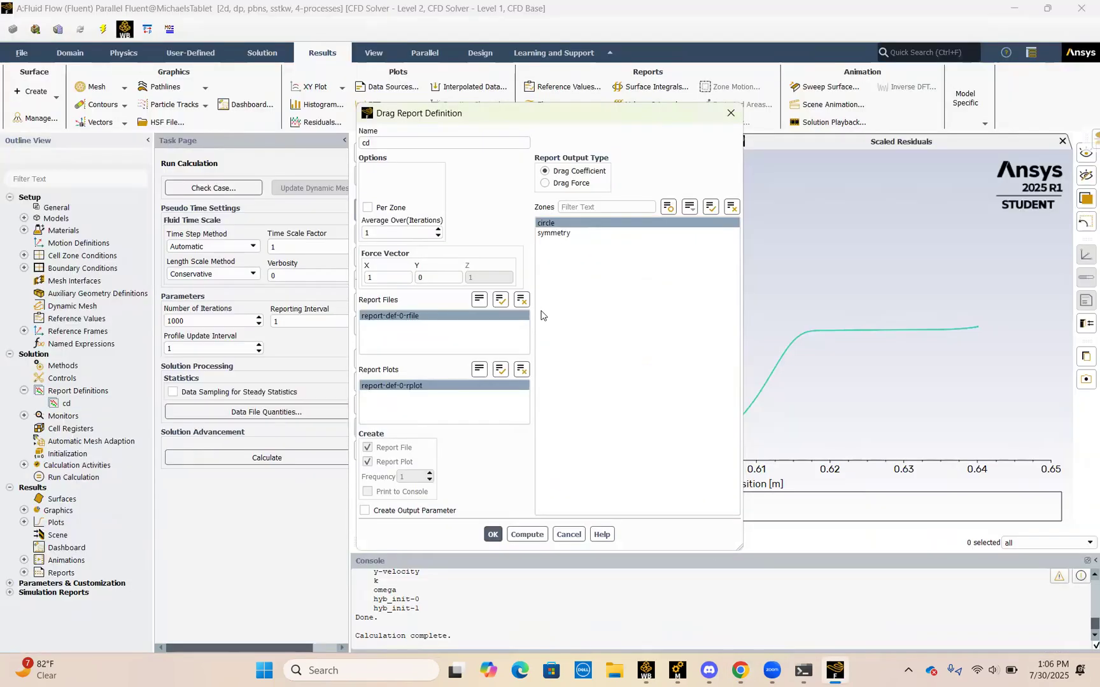
# Step: Compute the drag coefficient of the circle and accept the cd report definition
pyautogui.click(523, 534)
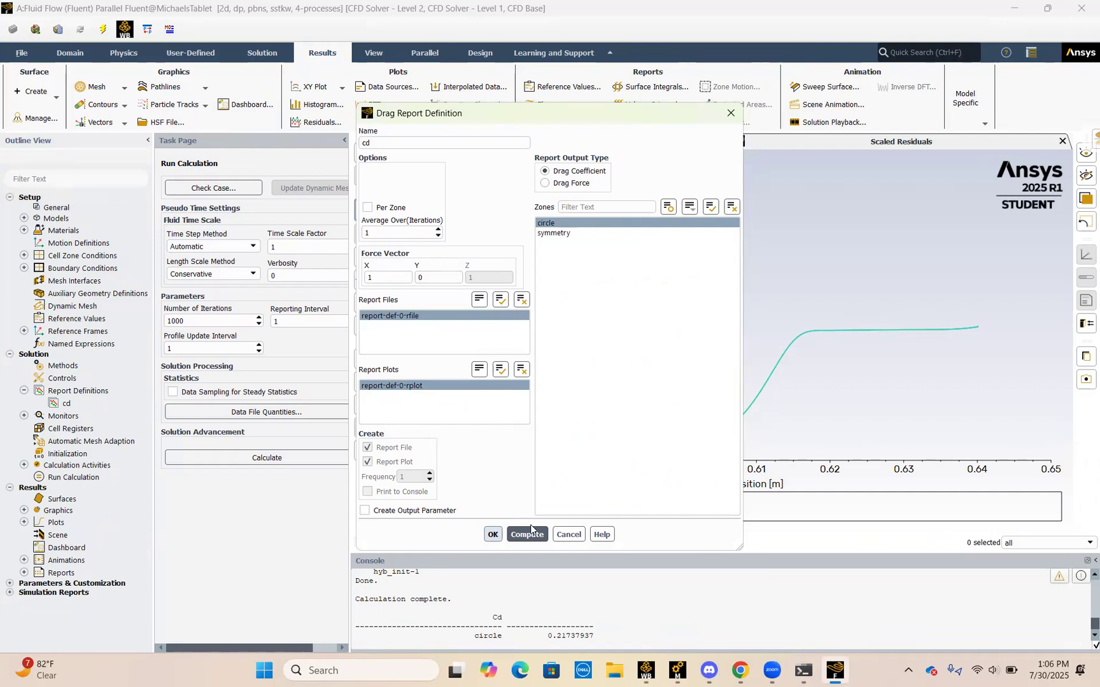
pyautogui.click(527, 535)
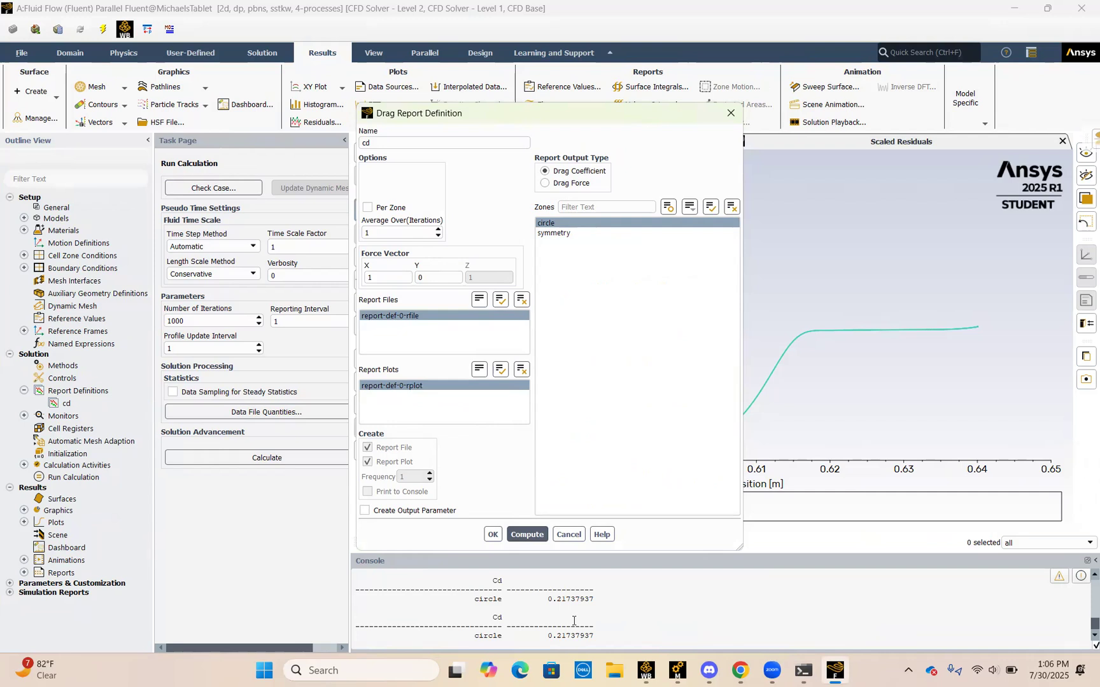
pyautogui.click(493, 535)
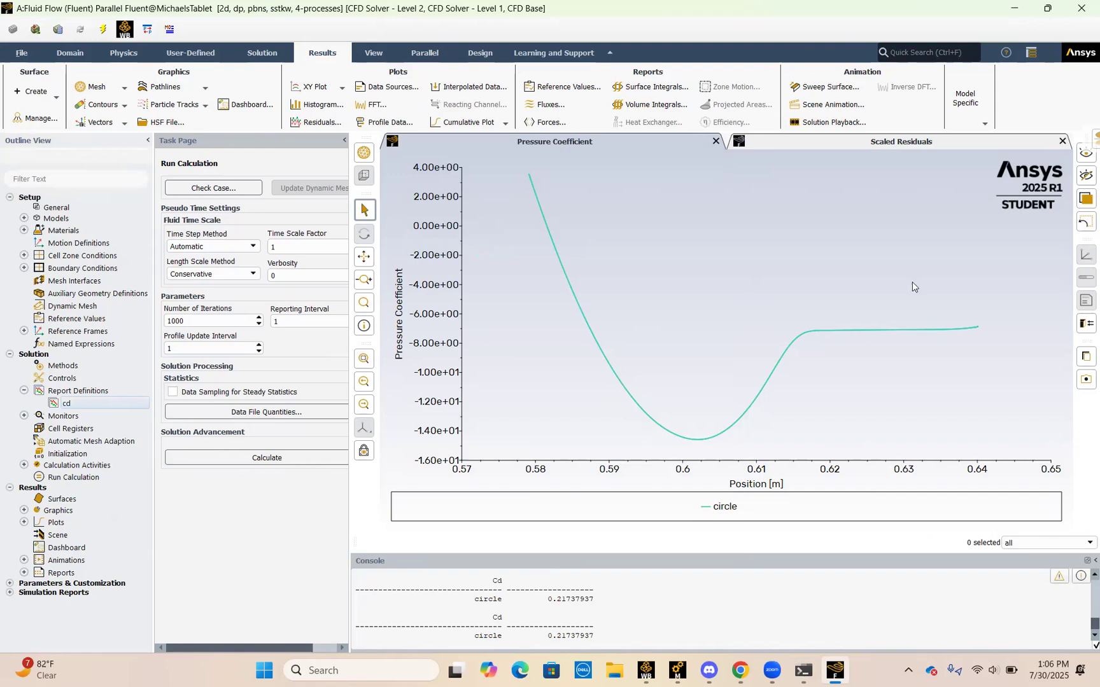
pyautogui.click(733, 24)
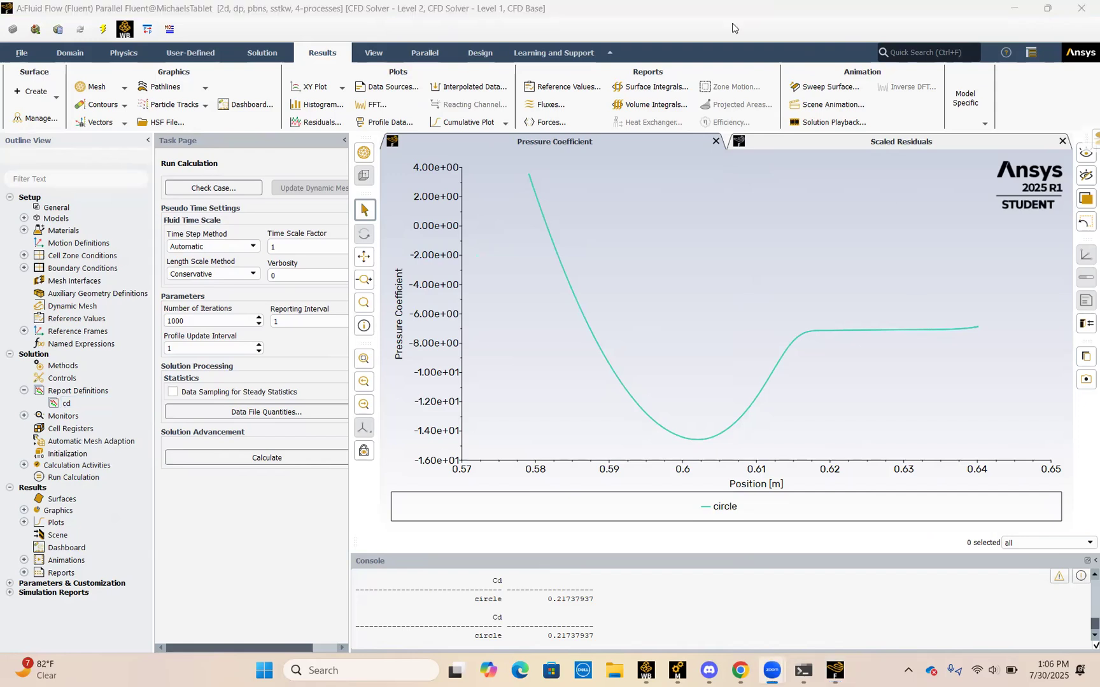